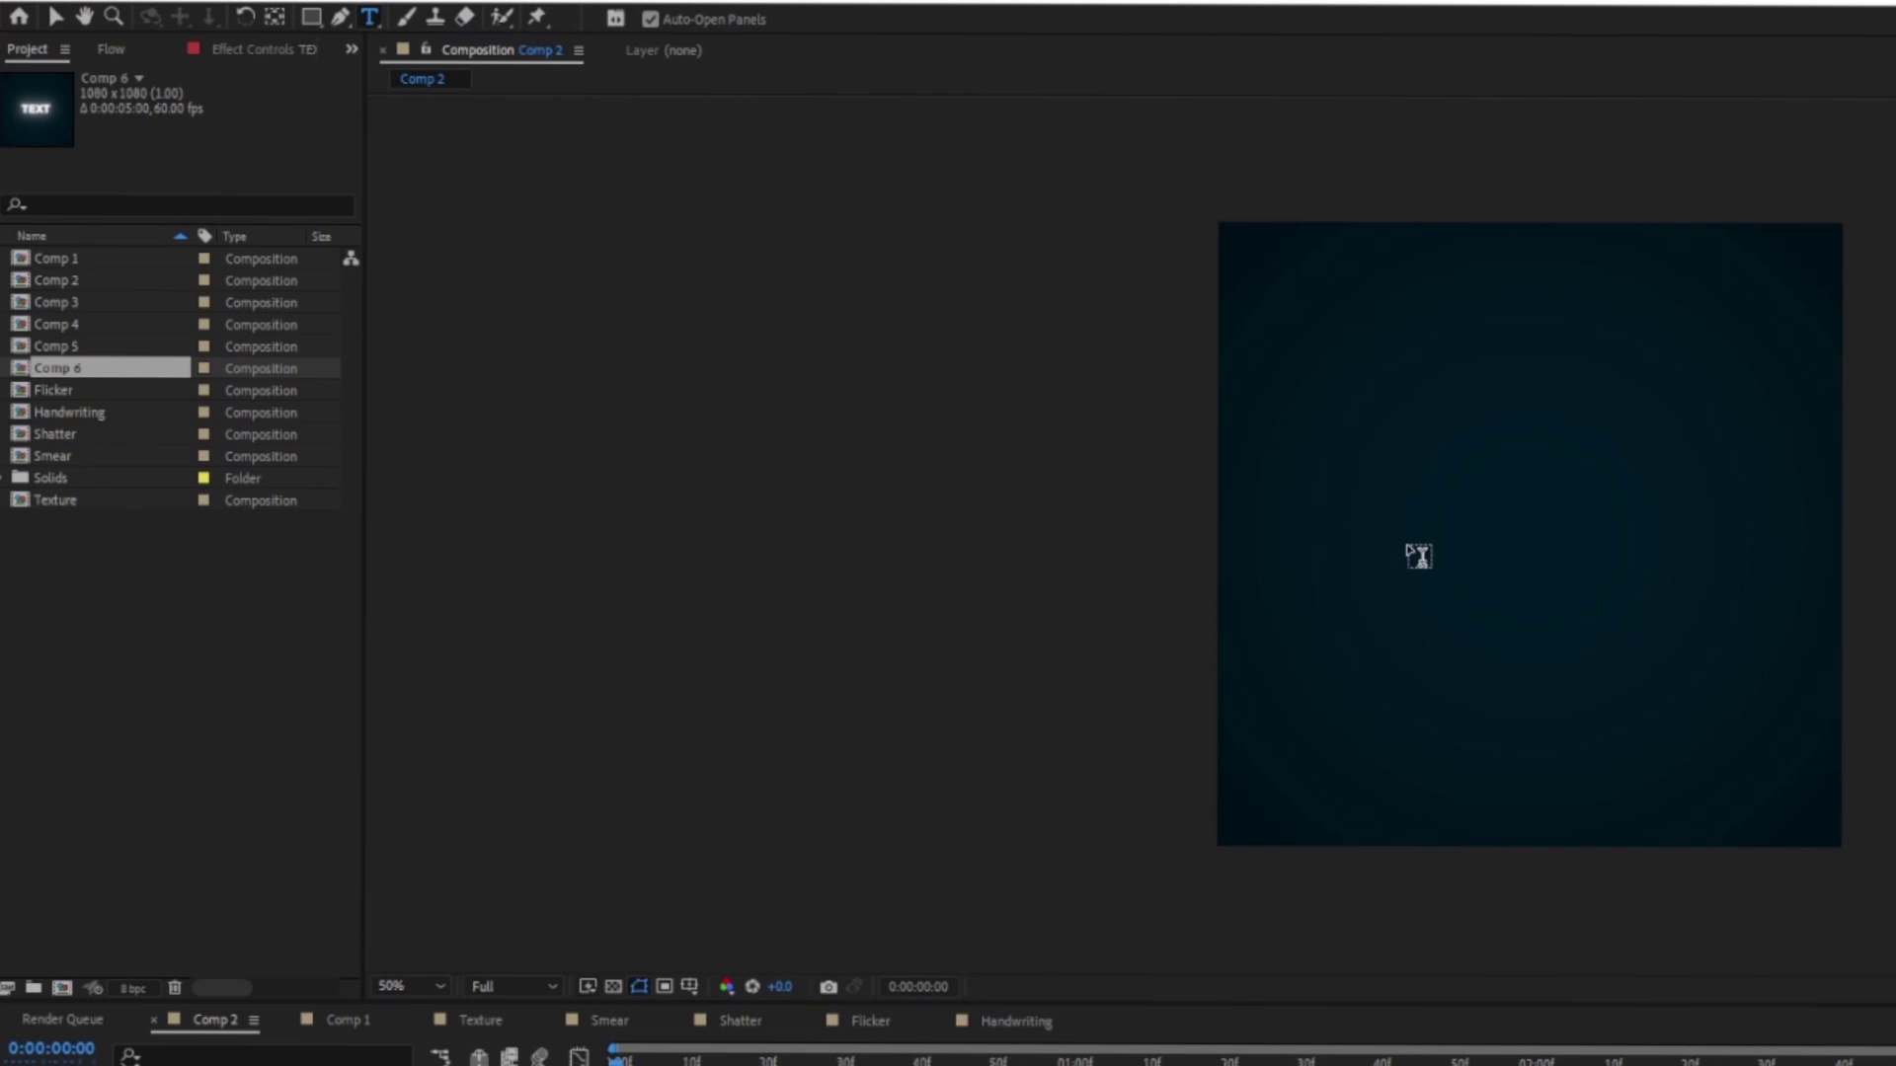
Type the word TEXT into Comp 1 as the white glowing text layer
{"action": "type", "text": "TEXT"}
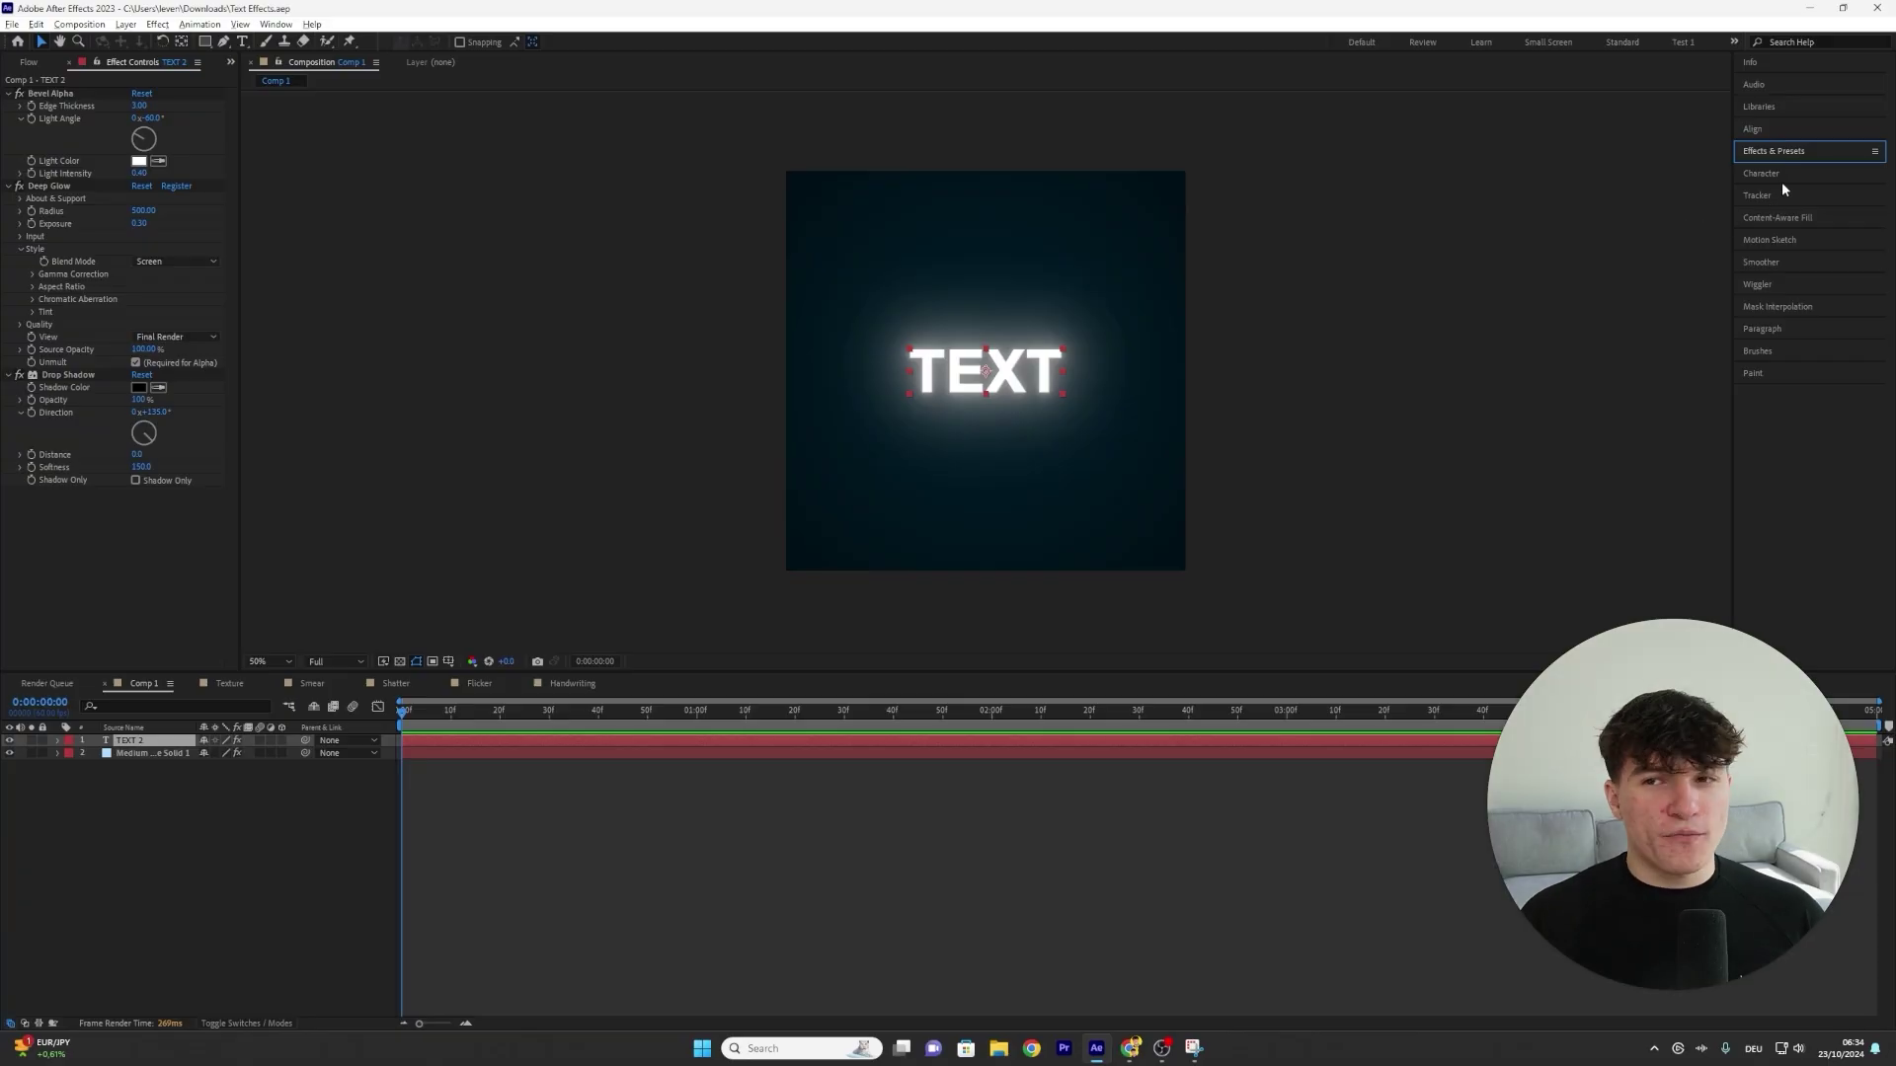
Find Sapphire S_TextureMicro in Effects & Presets and apply it to the TEXT layer
{"action": "left_click", "coordinate": [1777, 151]}
{"action": "left_click", "coordinate": [1779, 170]}
{"action": "type", "text": "s_te"}
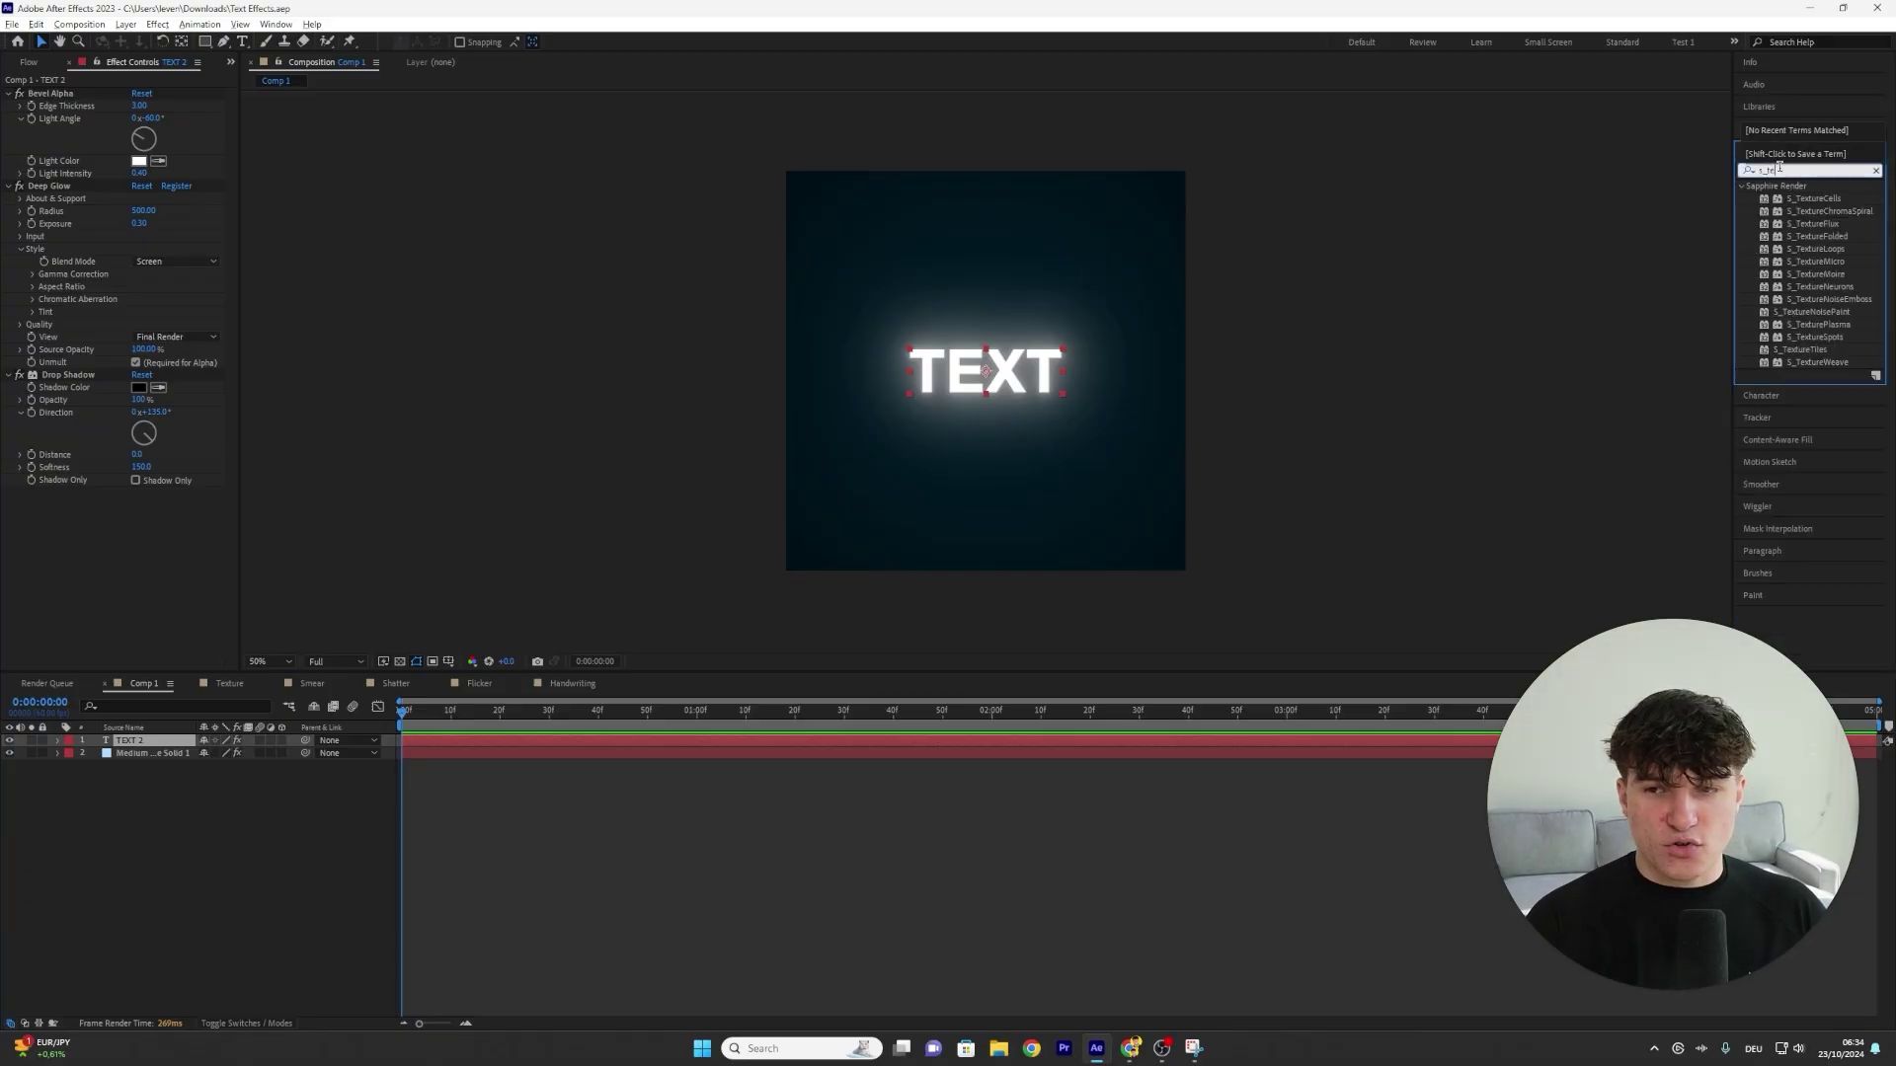
{"action": "type", "text": "xturemi"}
{"action": "left_click", "coordinate": [1822, 200]}
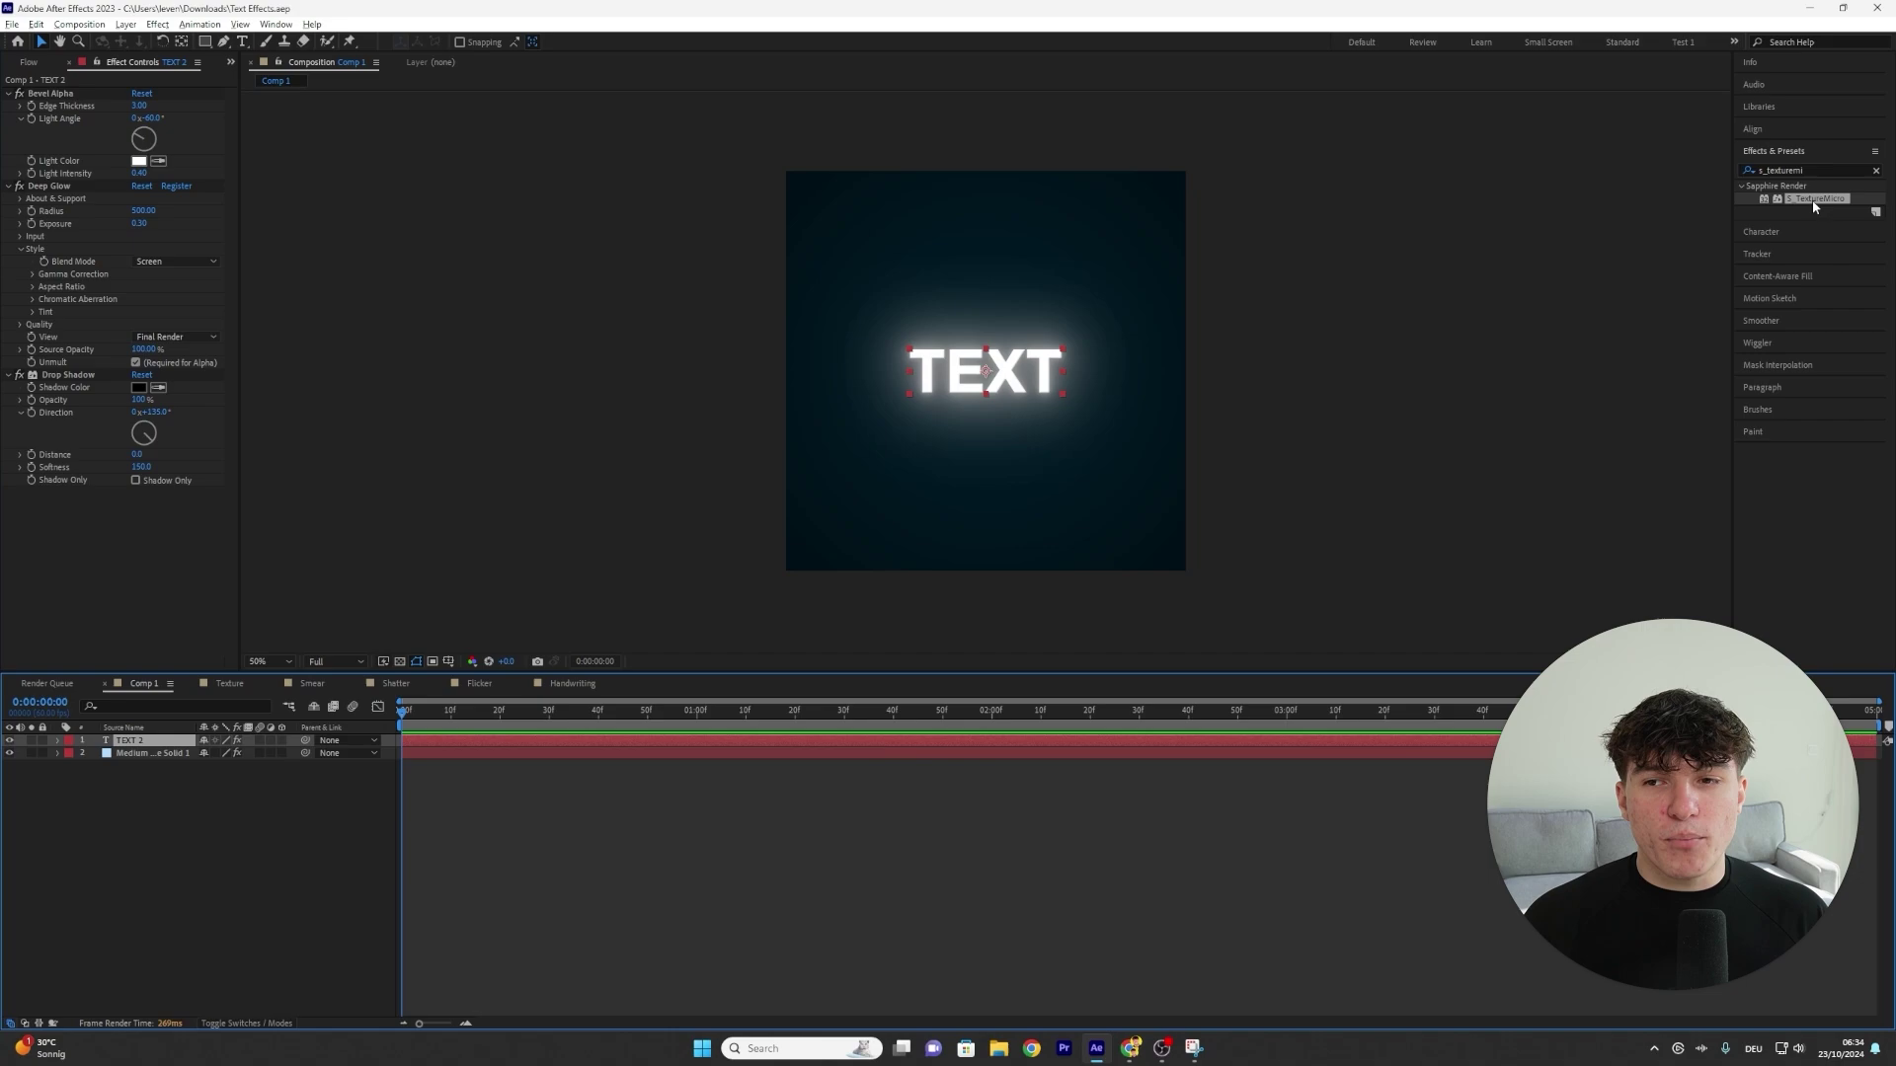
{"action": "left_click_drag", "start_coordinate": [1815, 207], "coordinate": [138, 93]}
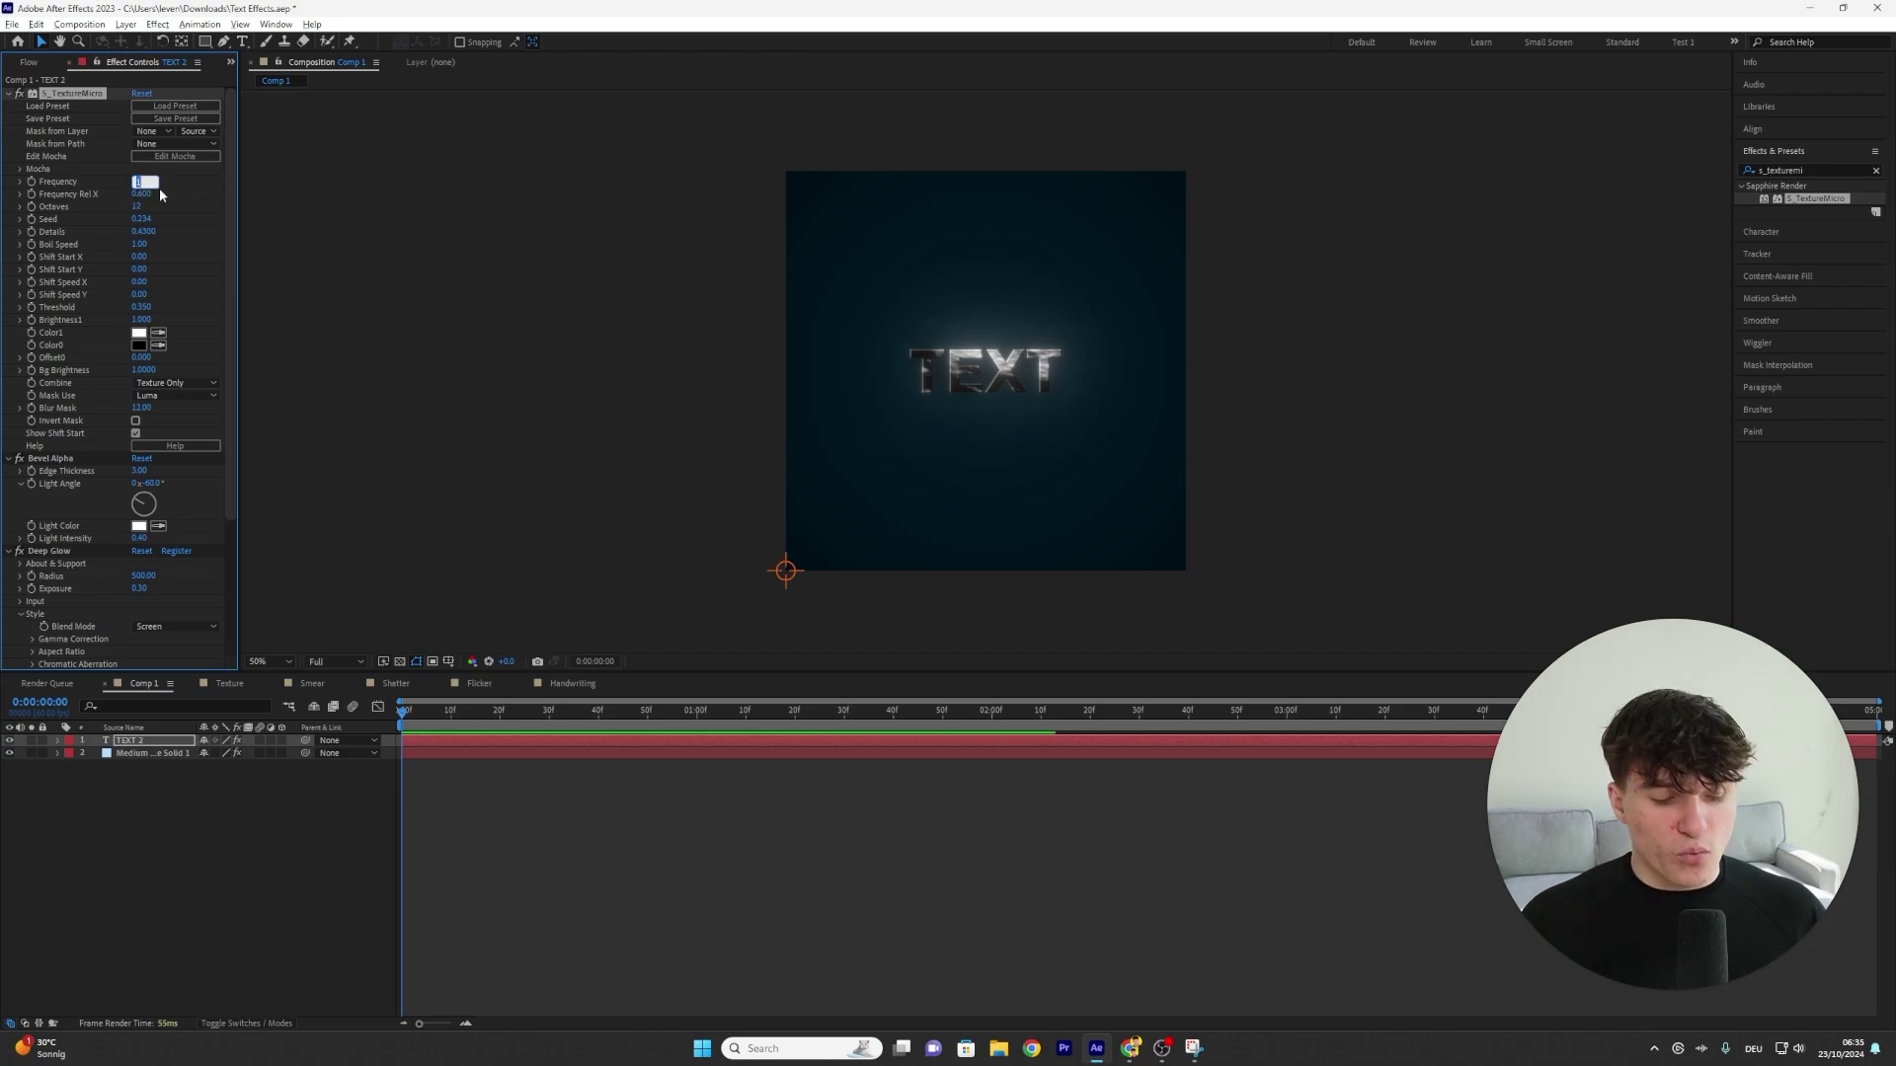
Set S_TextureMicro Frequency to 4 and Boil Speed to 2
{"action": "key", "text": "Return"}
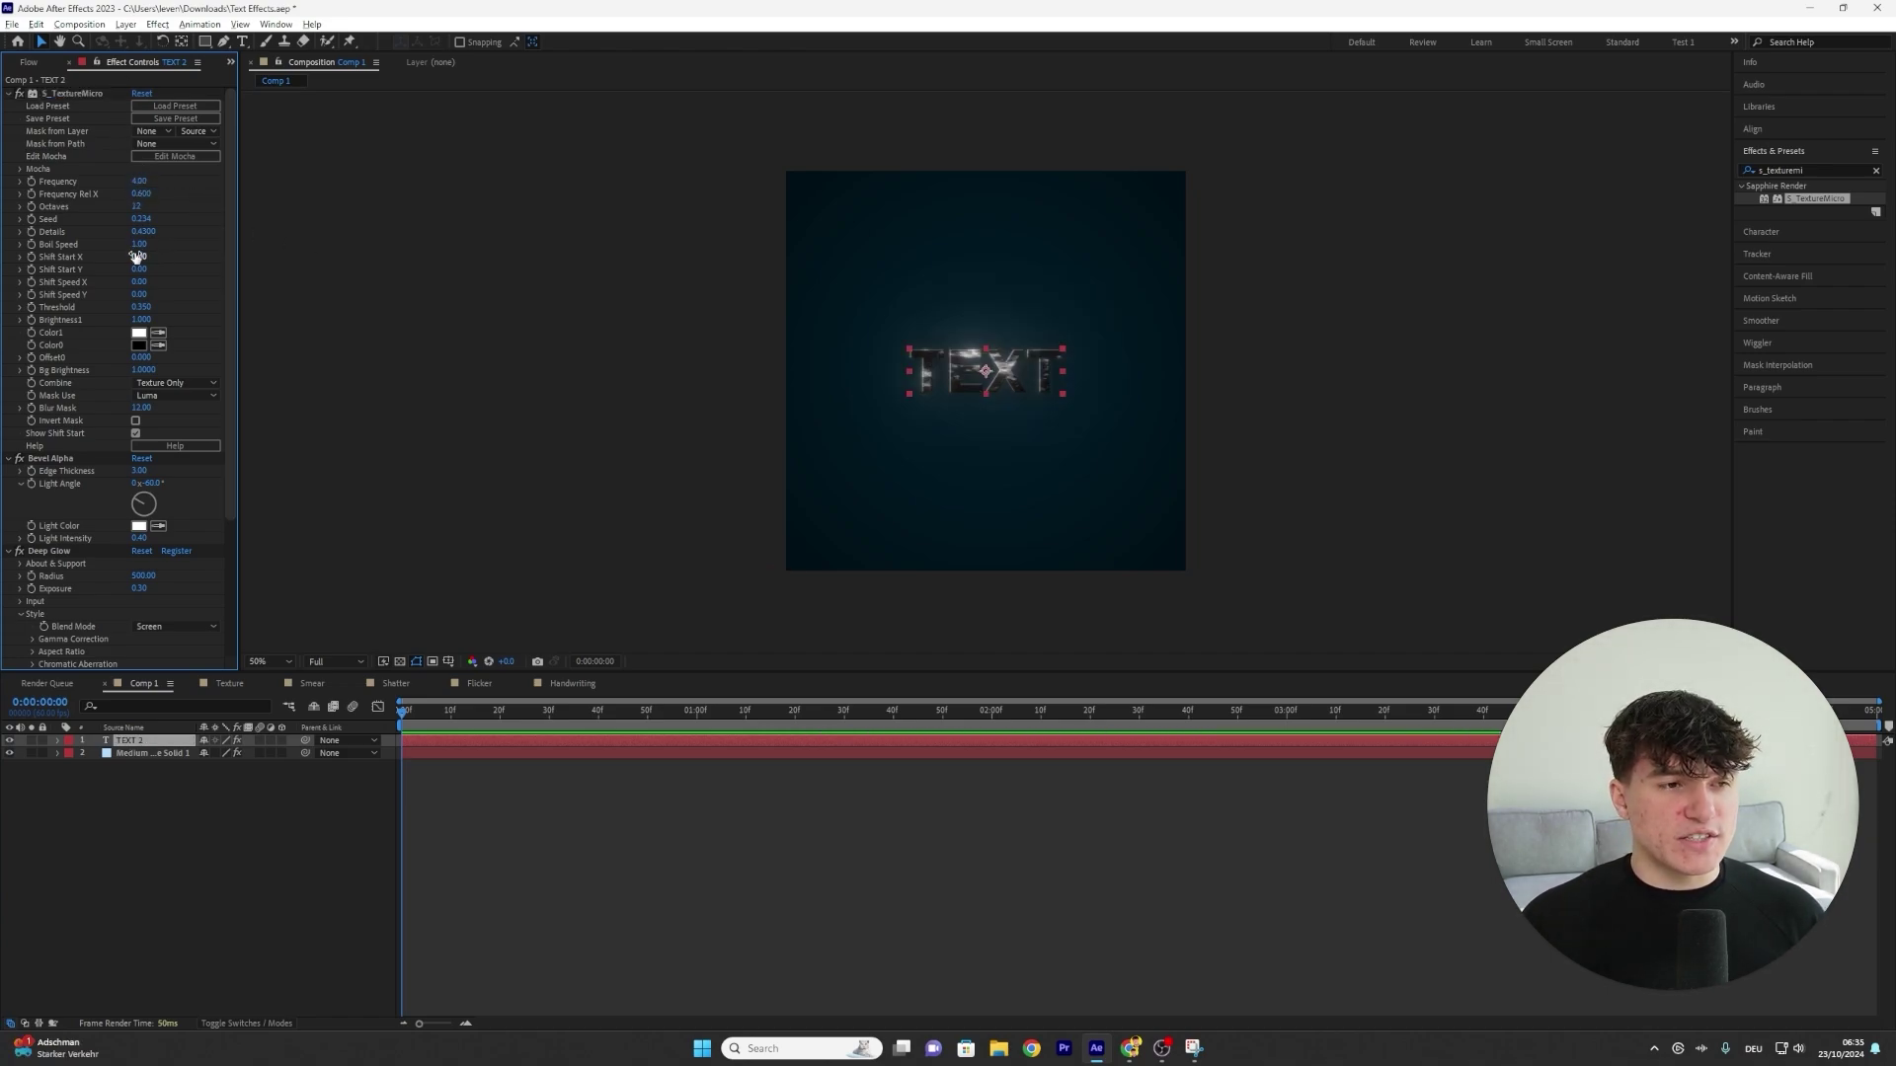
{"action": "left_click", "coordinate": [136, 244]}
{"action": "type", "text": "2"}
{"action": "key", "text": "Return"}
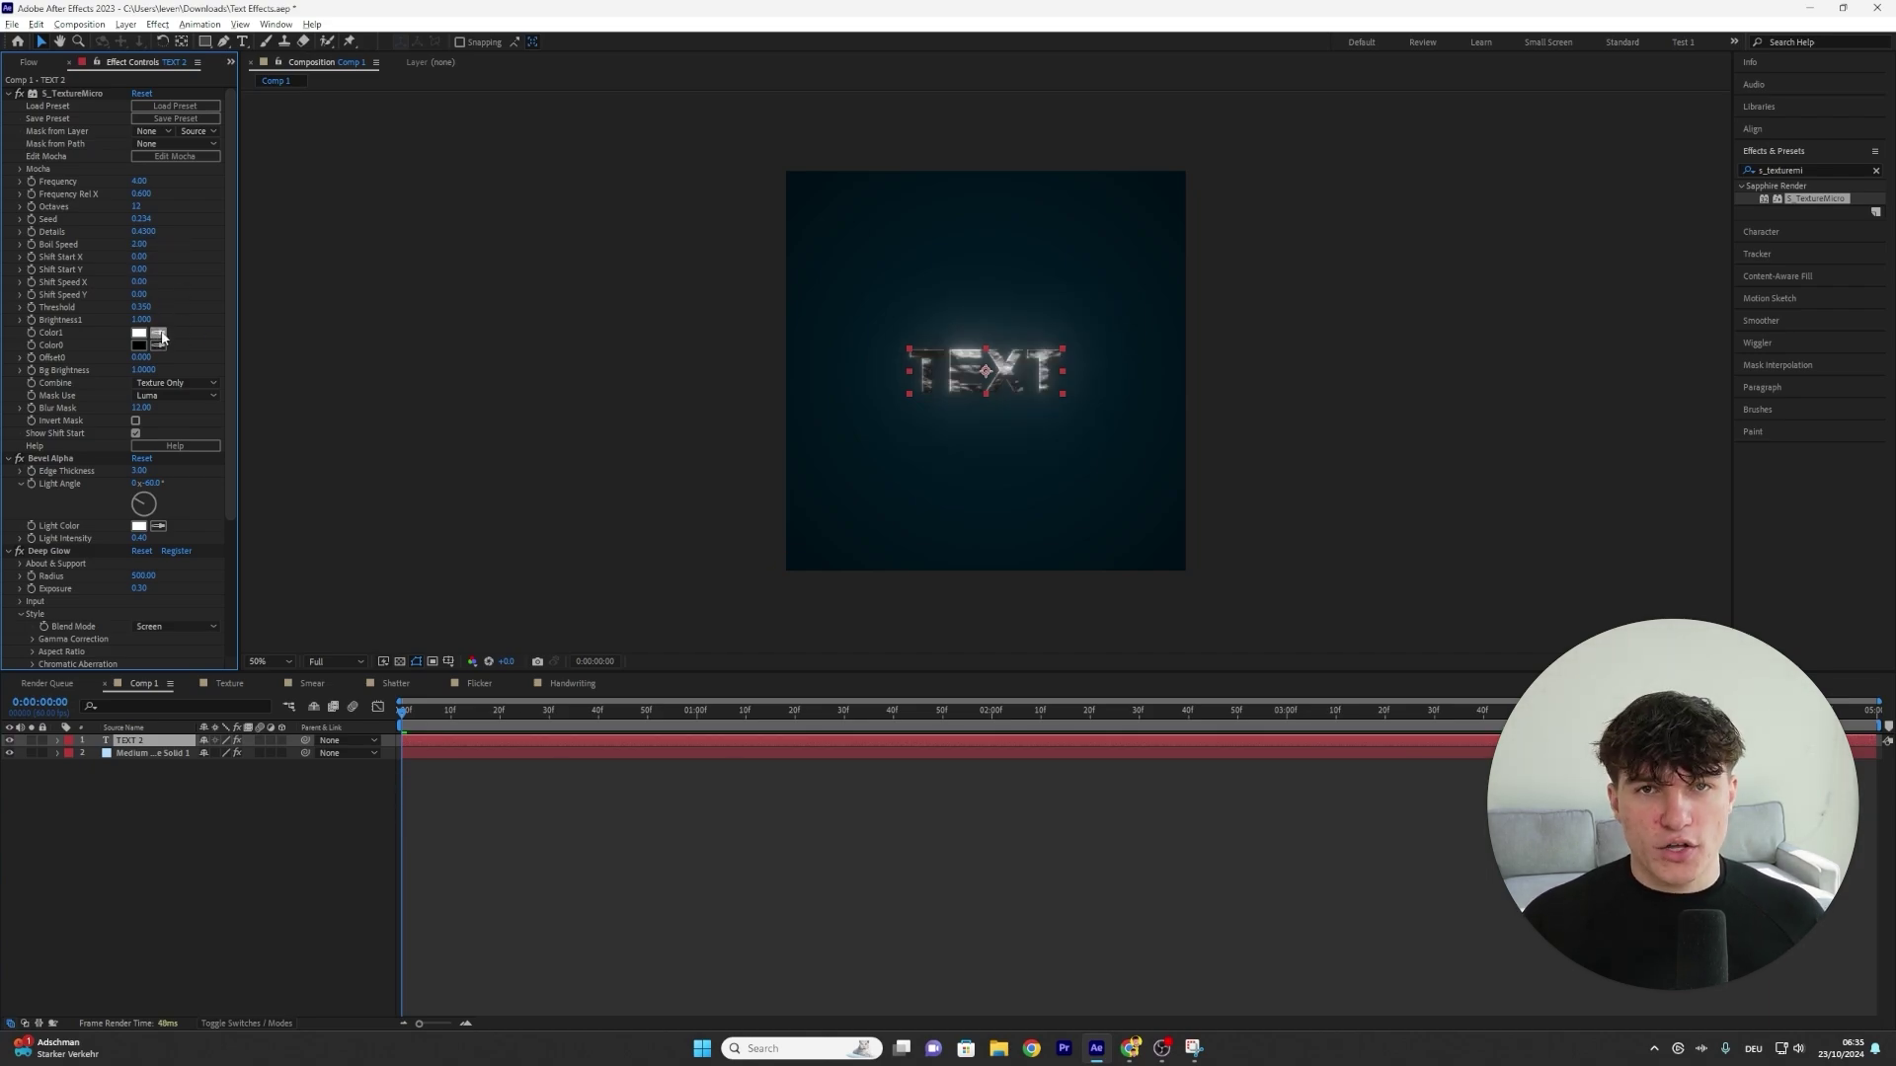
Set Color0 to dark red and Color1 to pink FF7B7B, then preview
{"action": "left_click", "coordinate": [138, 346]}
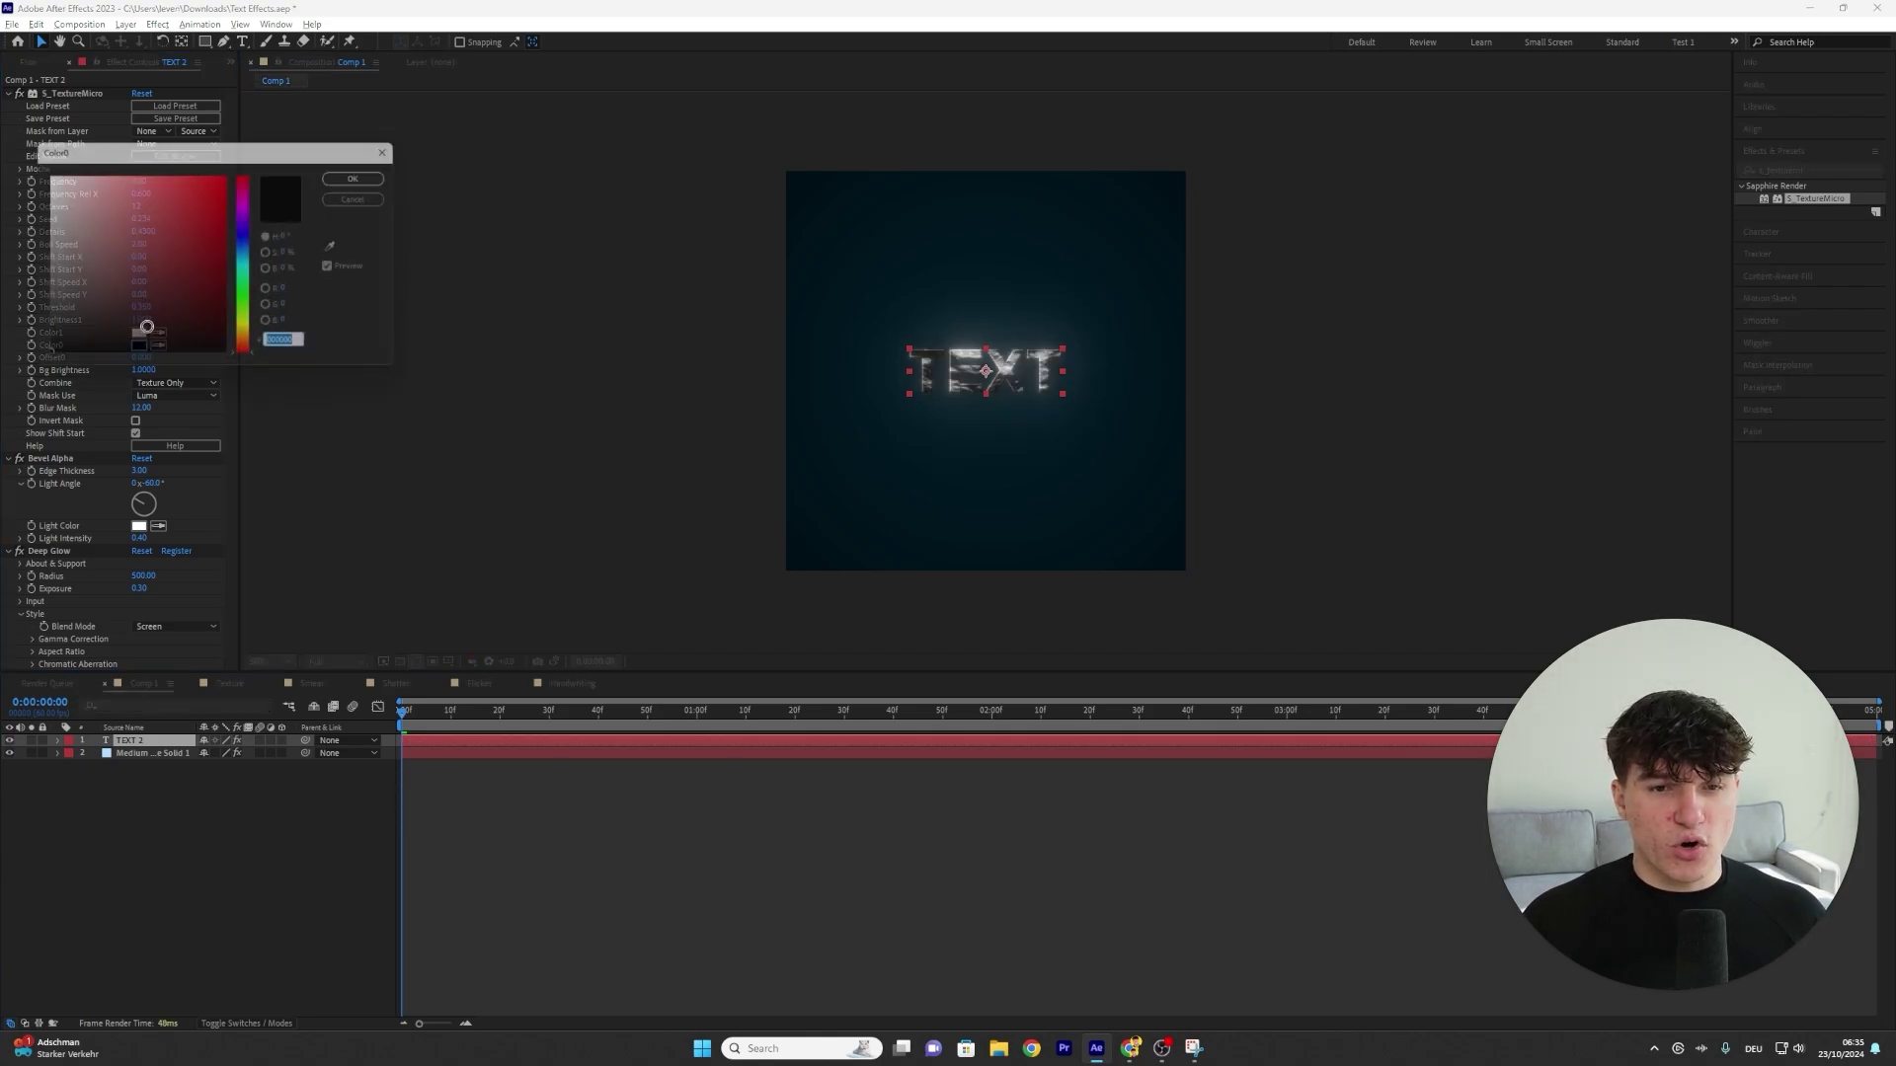
{"action": "left_click", "coordinate": [227, 283]}
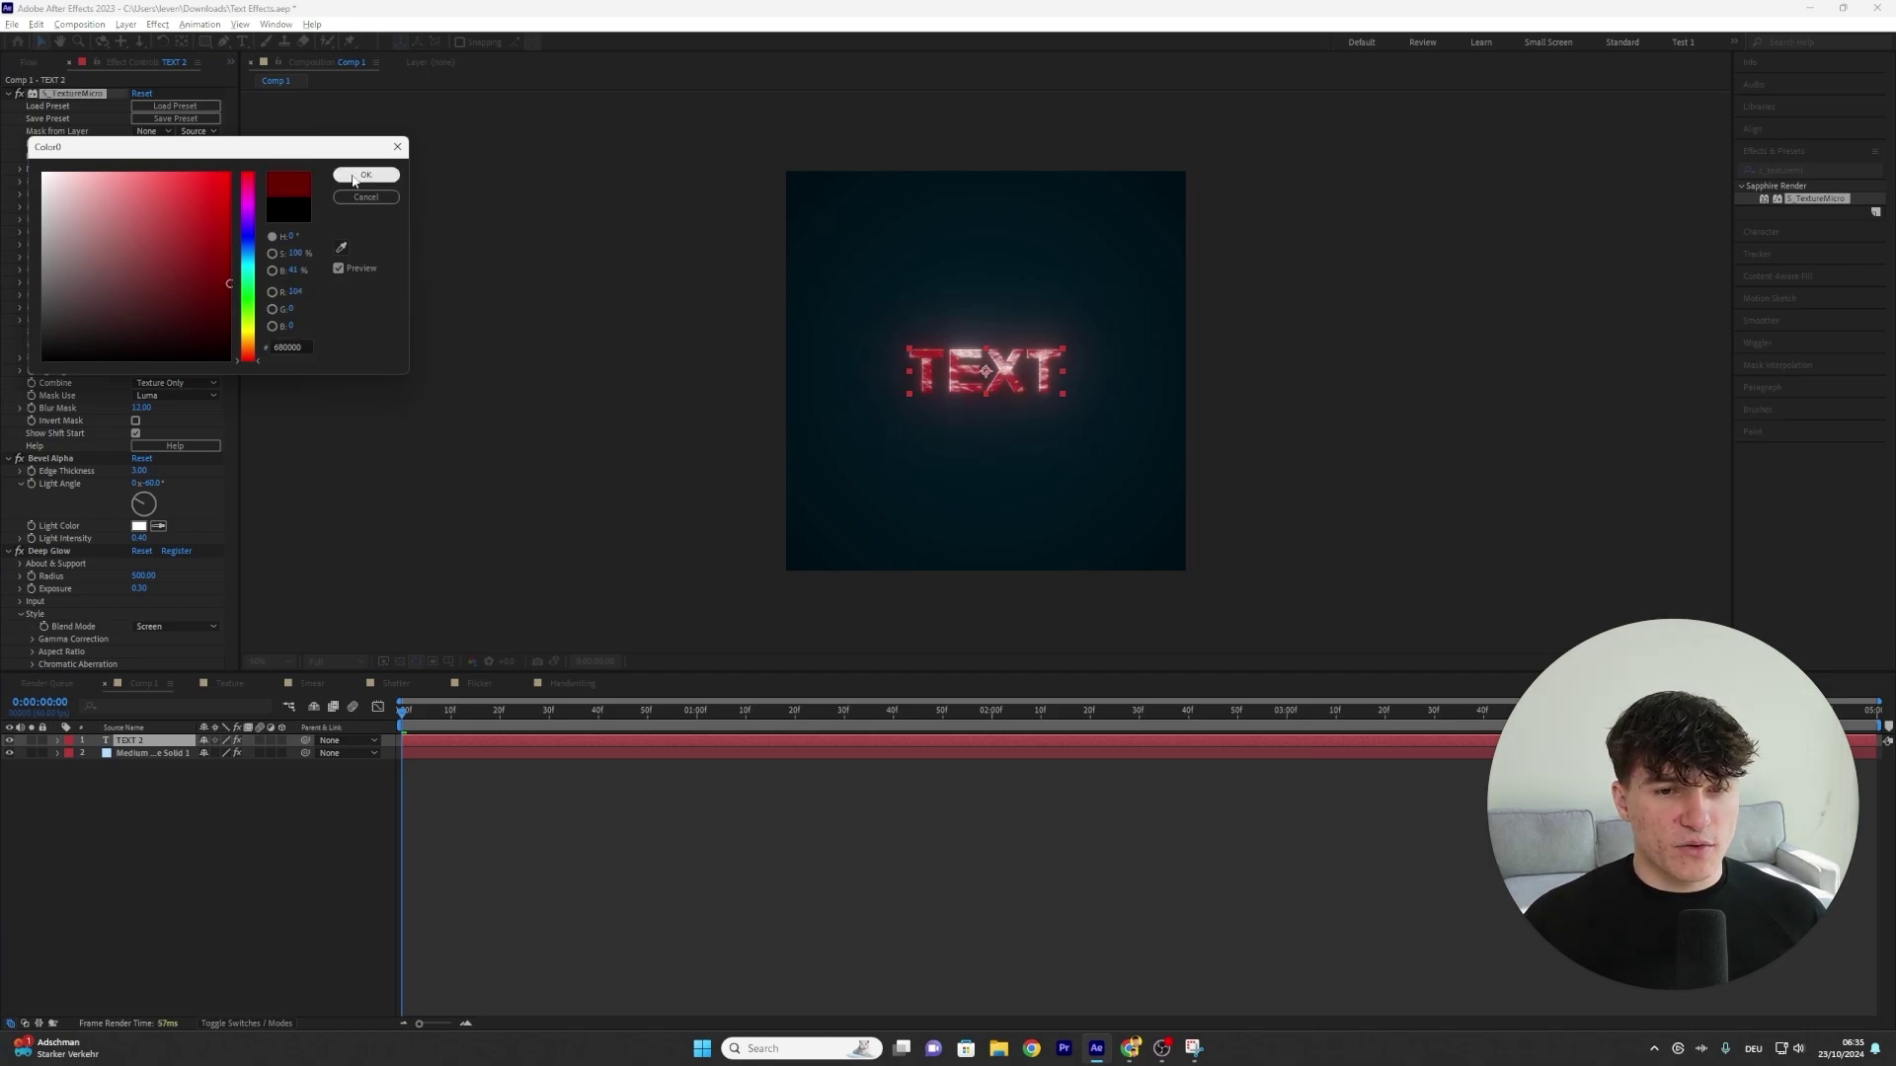
{"action": "left_click", "coordinate": [366, 175]}
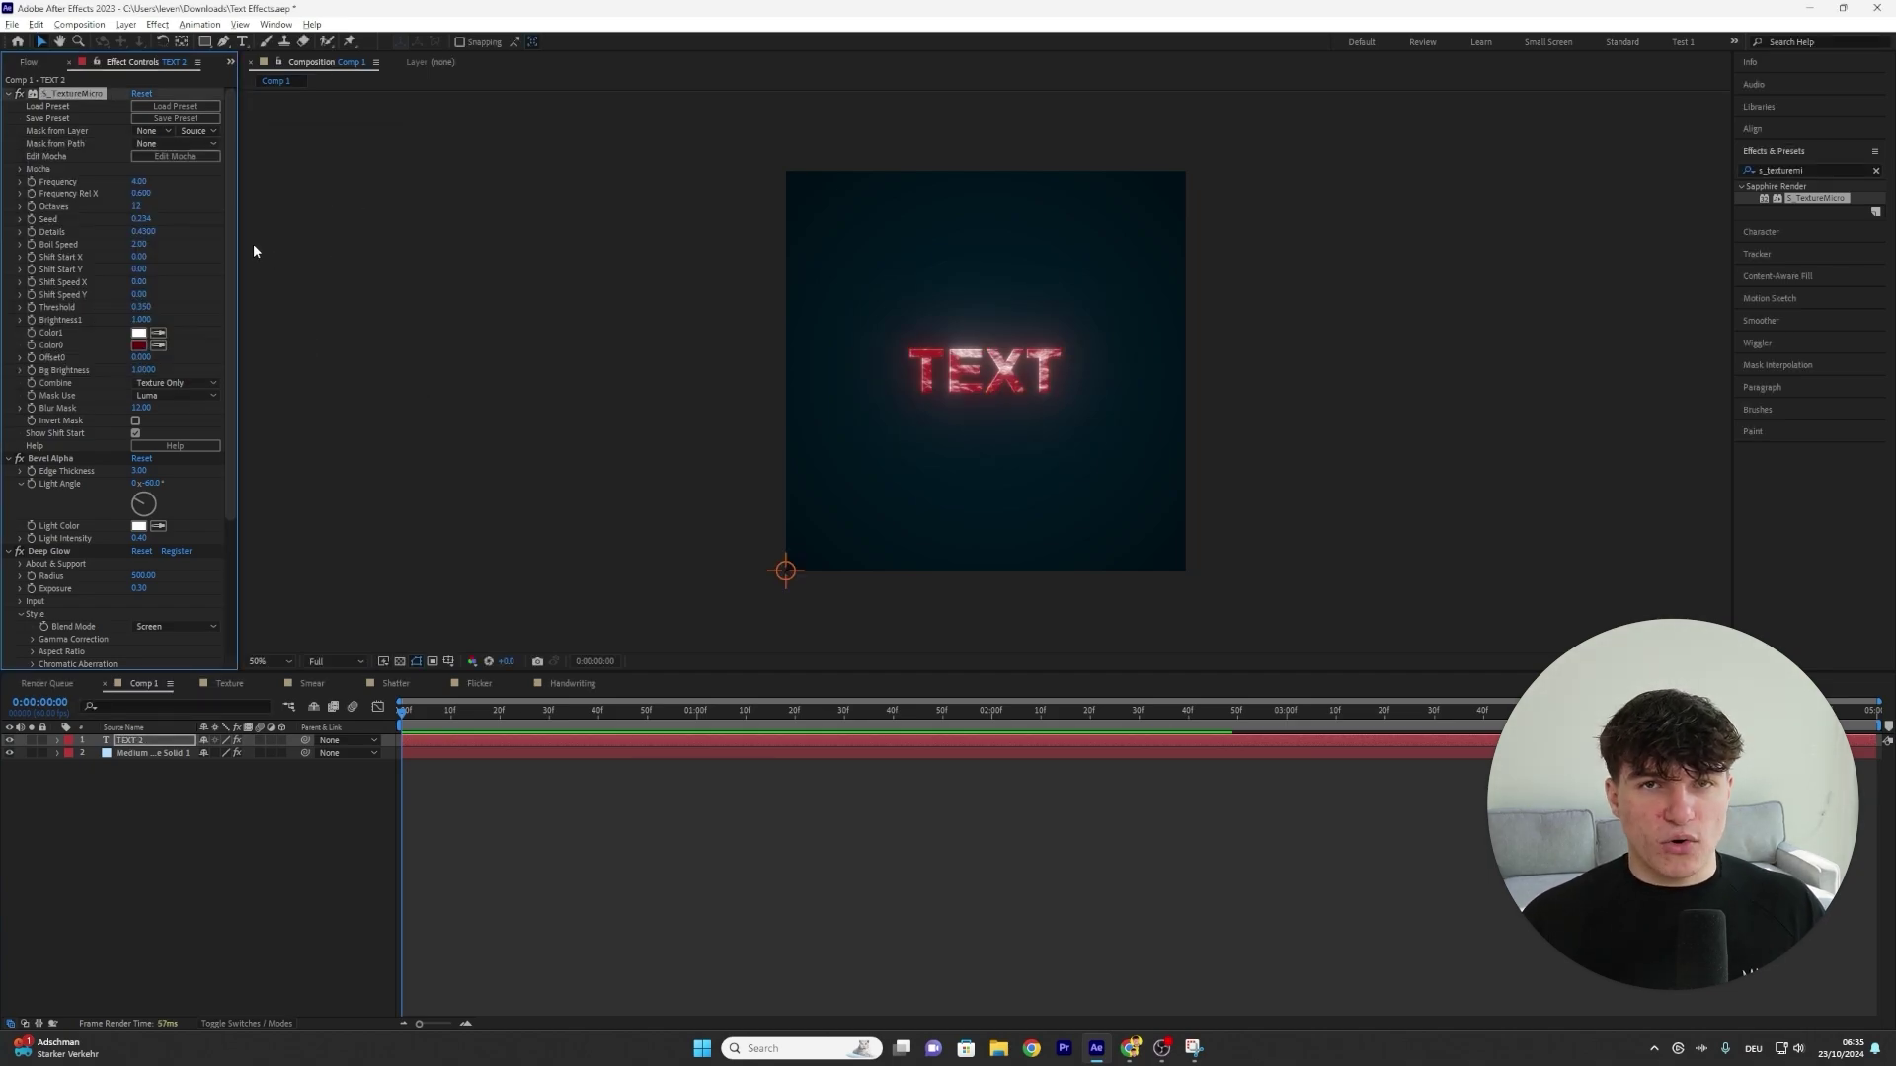
{"action": "left_click", "coordinate": [138, 333]}
{"action": "left_click", "coordinate": [138, 172]}
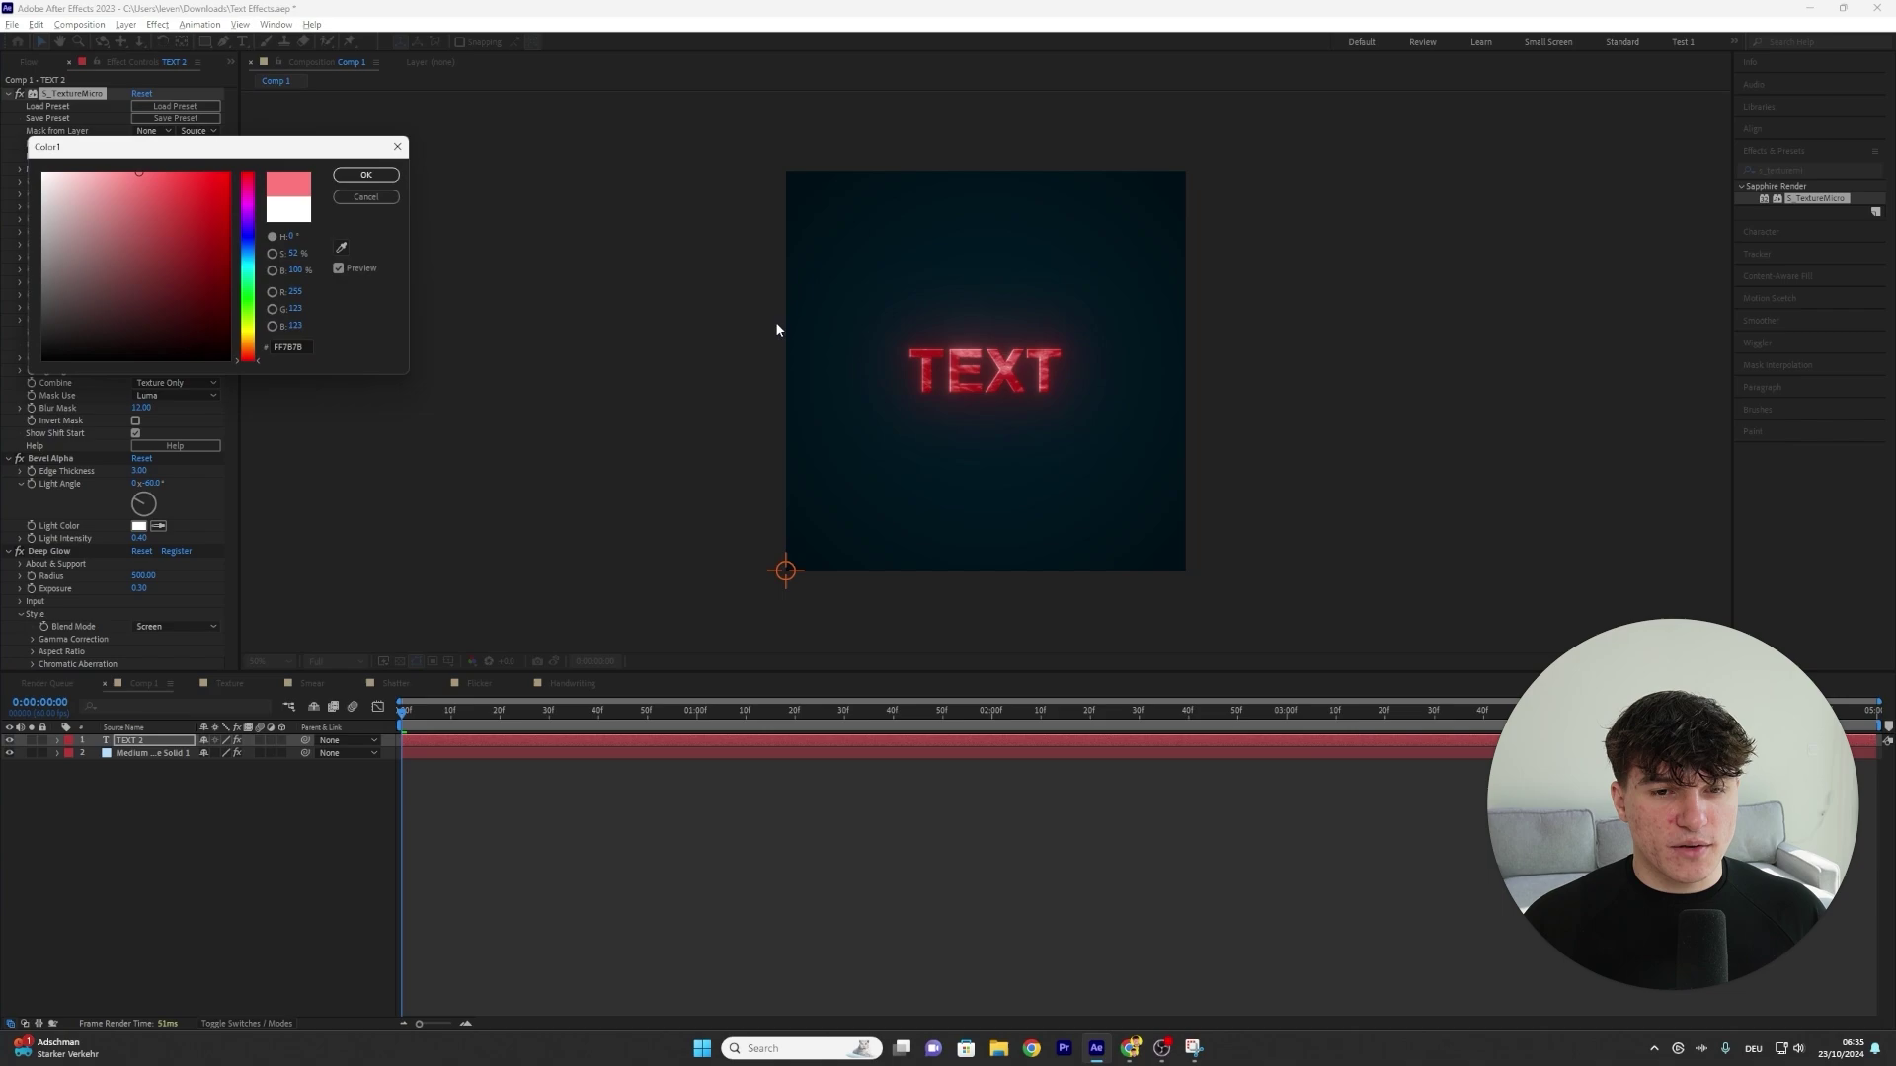
{"action": "key", "text": "Return"}
{"action": "key", "text": "space"}
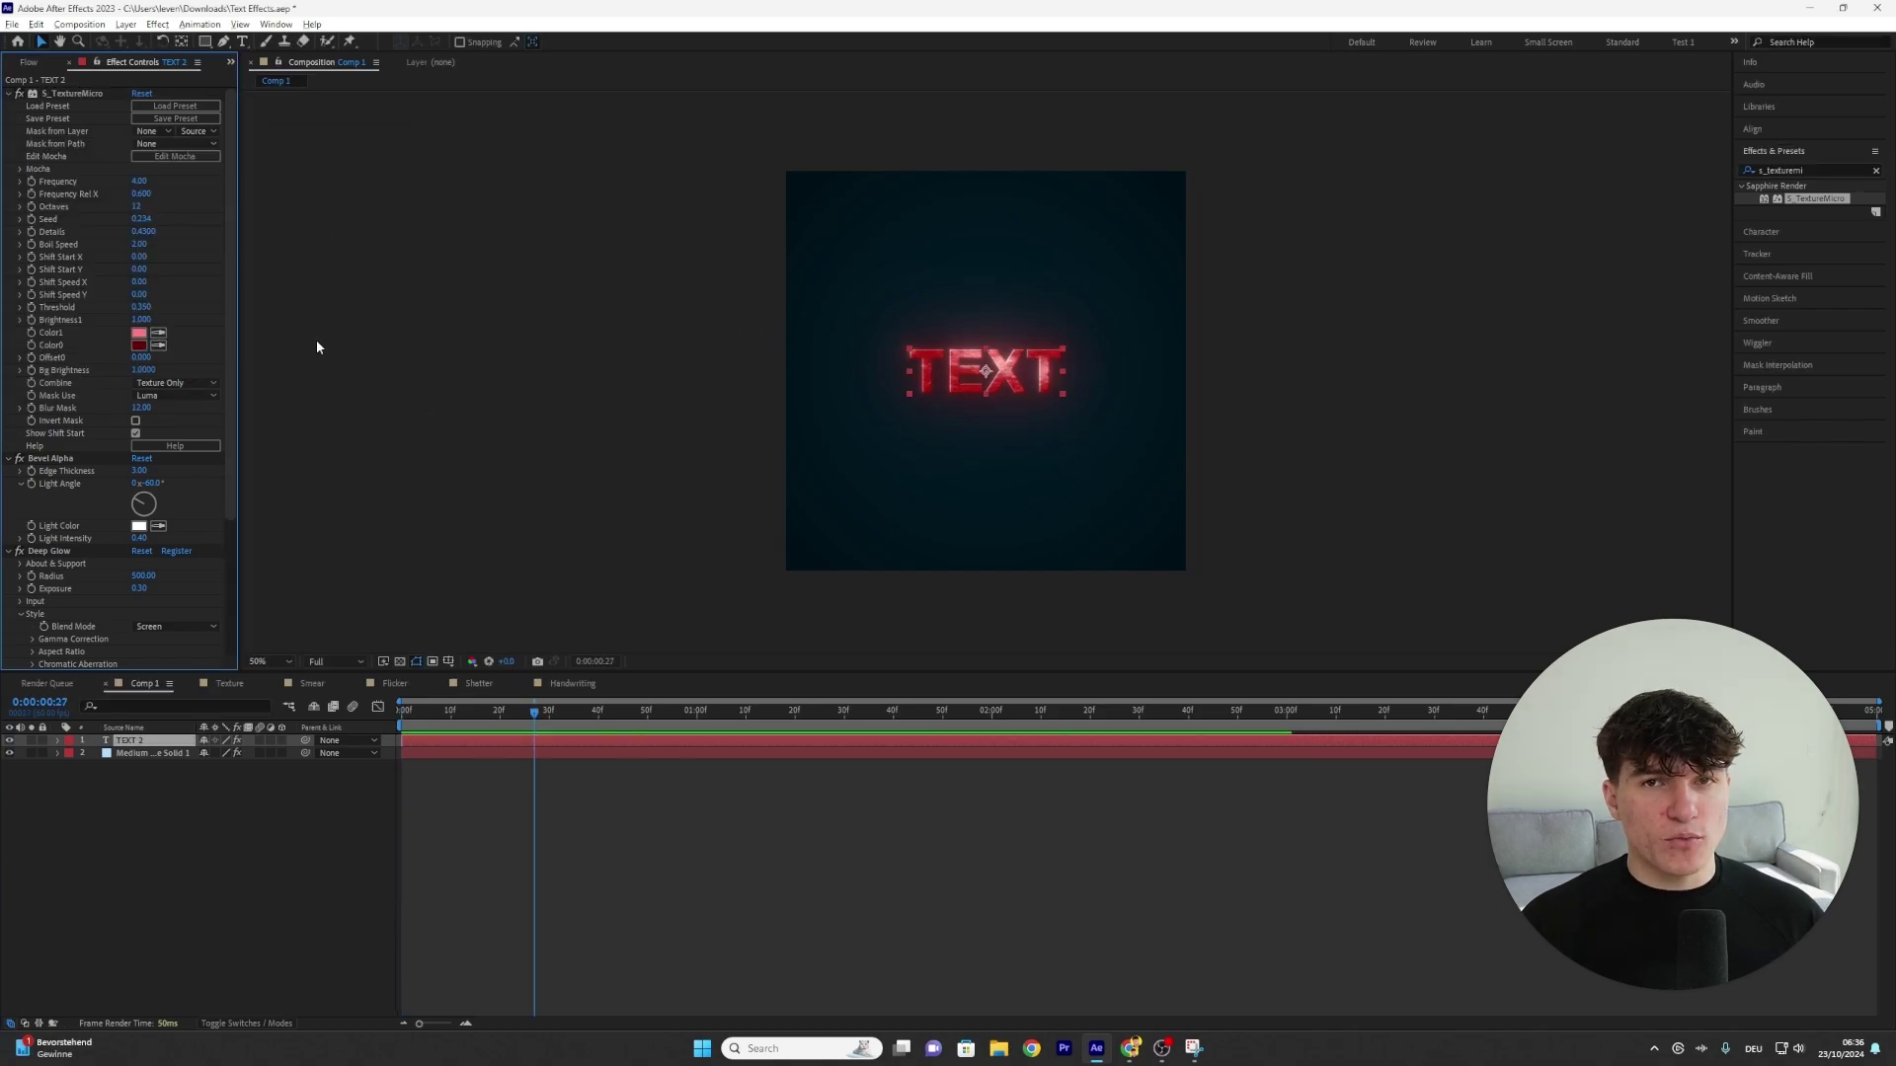
Settle Brightness1 at 1.2 after trying 2.27, then preview the next composition
{"action": "left_click", "coordinate": [146, 320]}
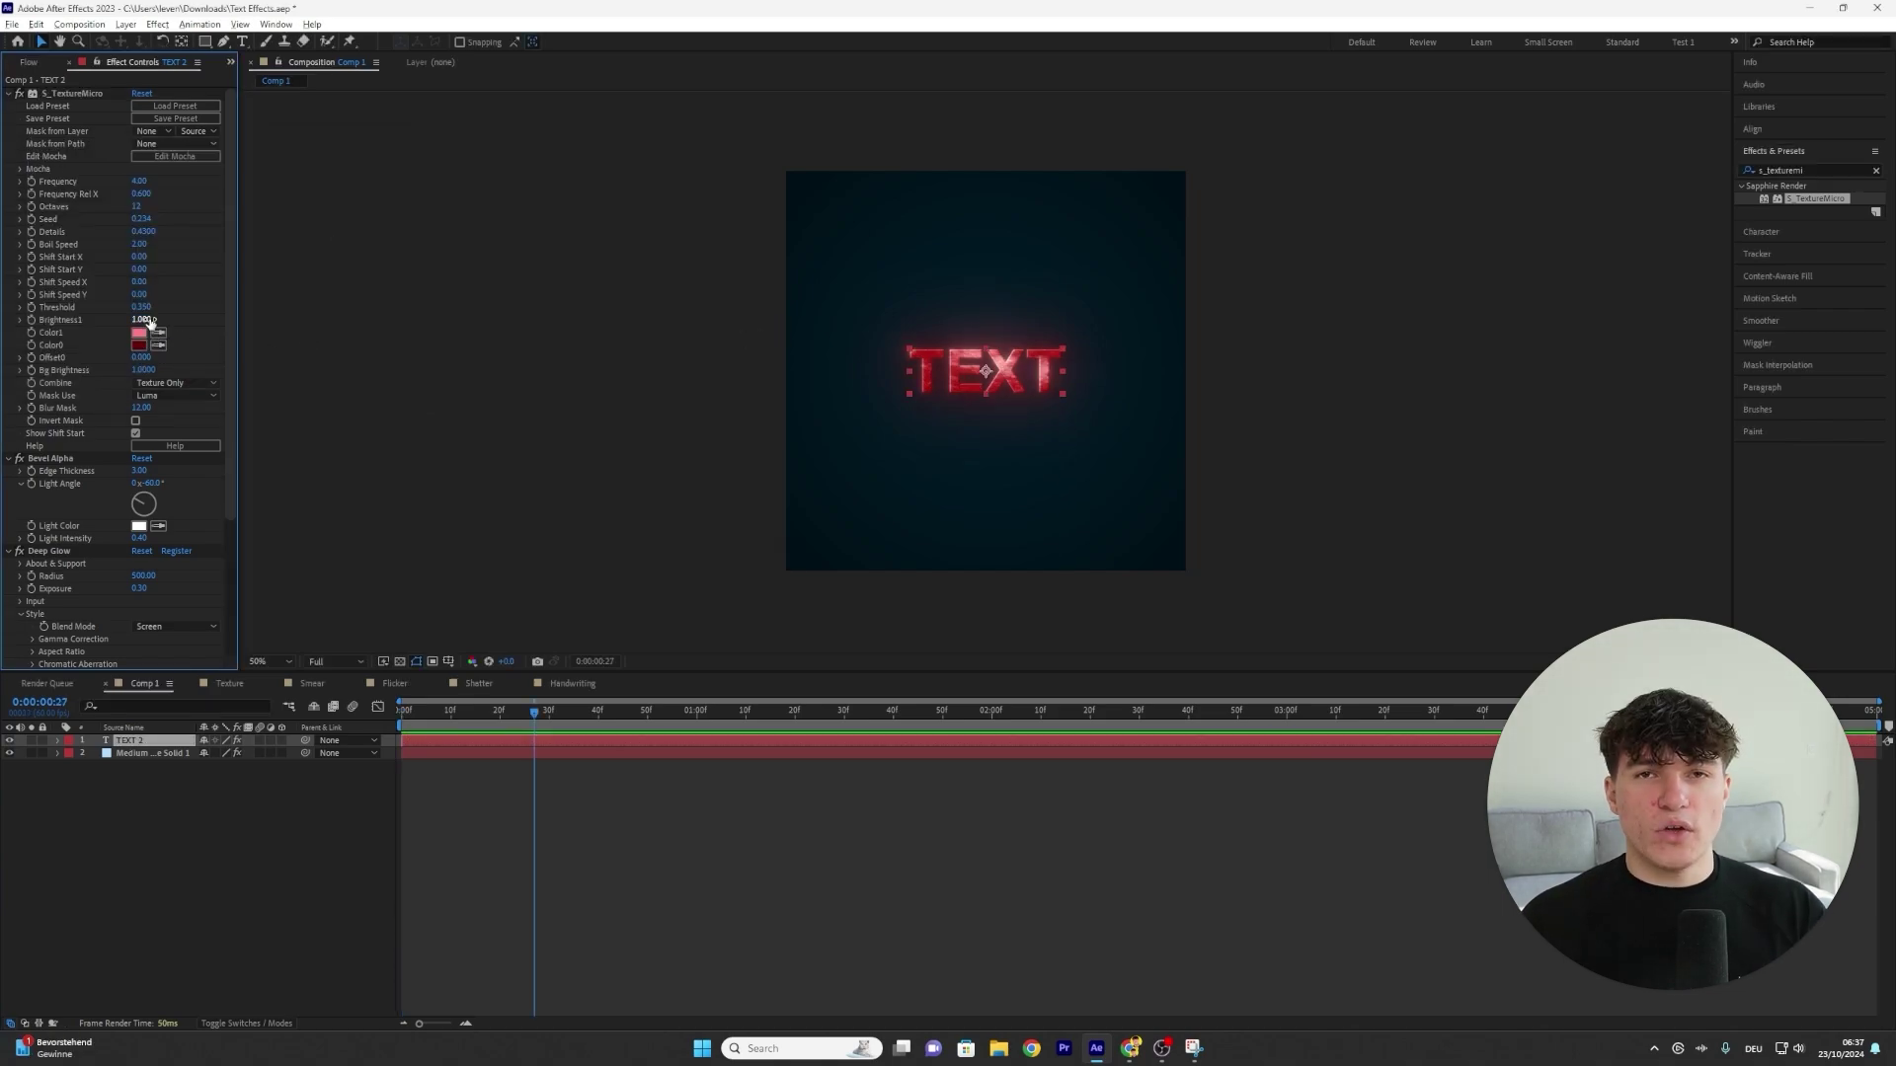
{"action": "type", "text": "2.27"}
{"action": "key", "text": "Return"}
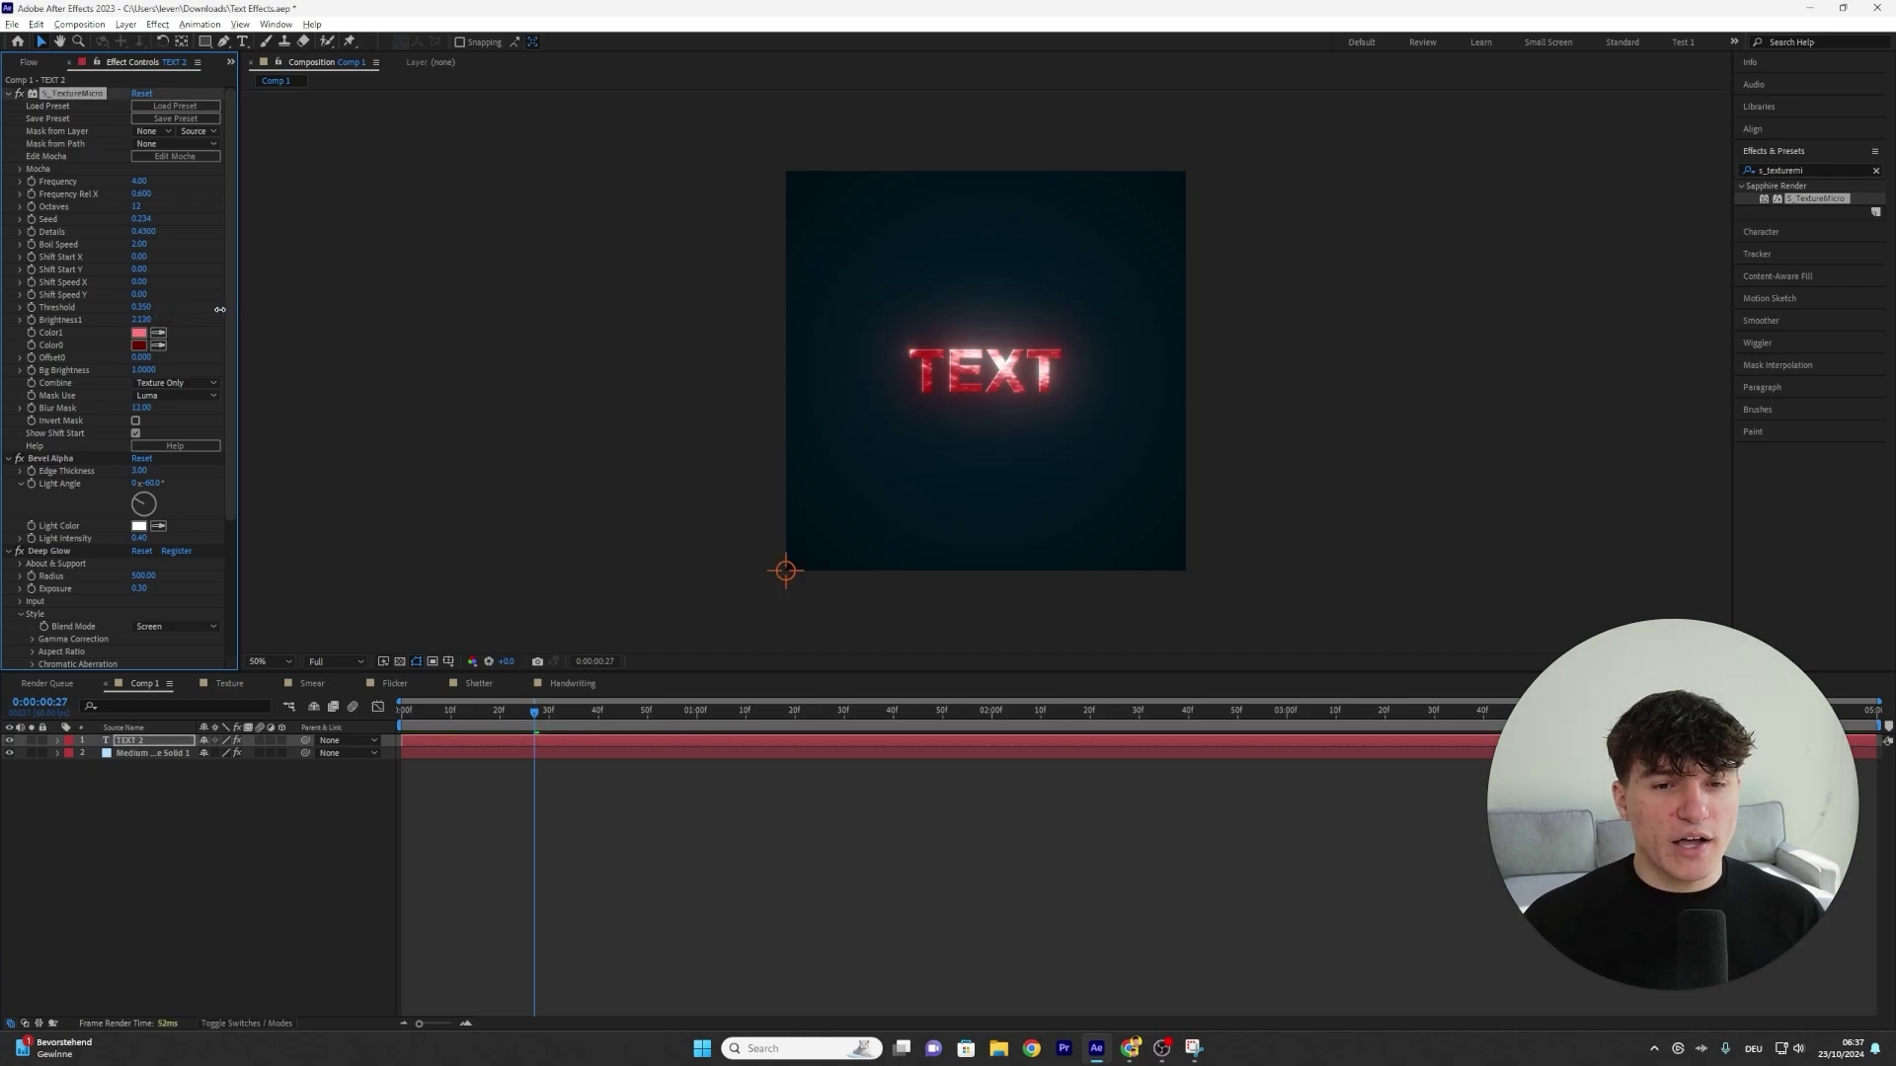
{"action": "left_click_drag", "start_coordinate": [219, 309], "coordinate": [158, 318]}
{"action": "left_click", "coordinate": [144, 319]}
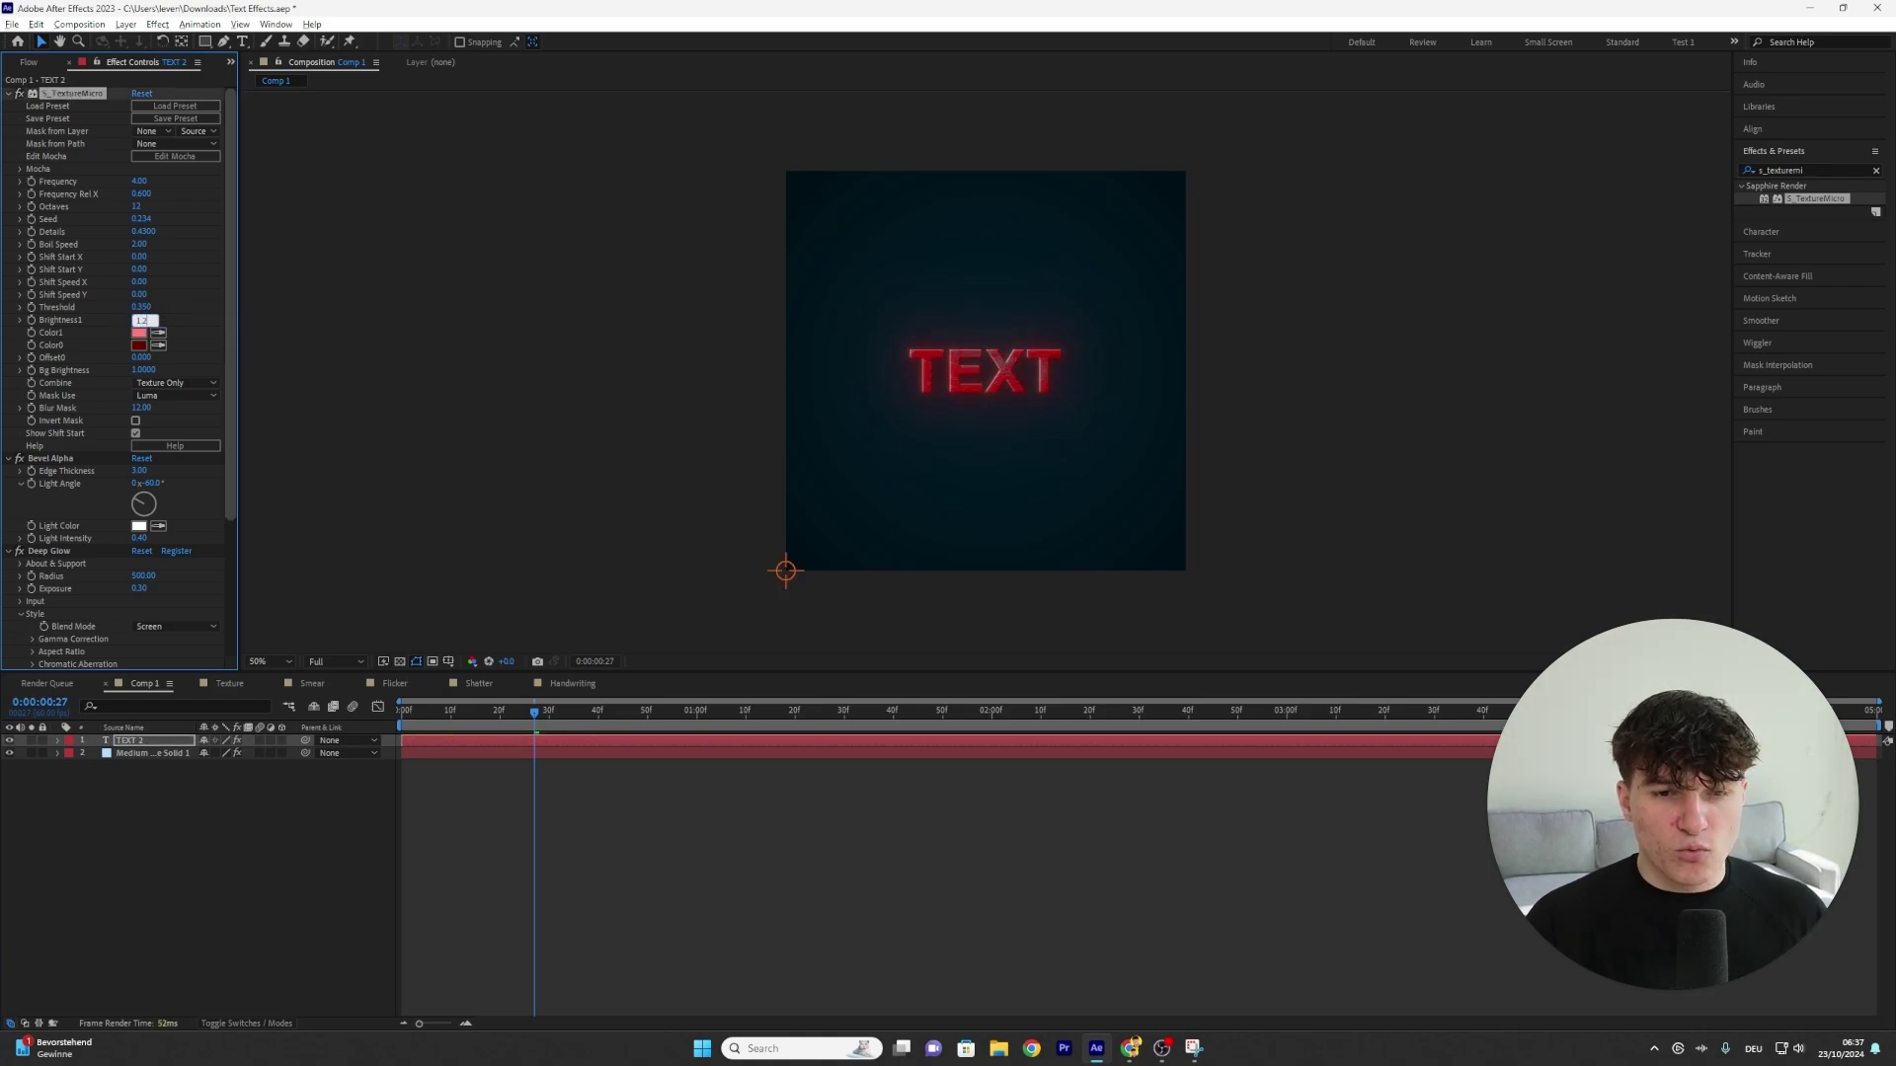
{"action": "type", "text": "1.2"}
{"action": "key", "text": "Return"}
{"action": "left_click", "coordinate": [229, 684]}
{"action": "key", "text": "space"}
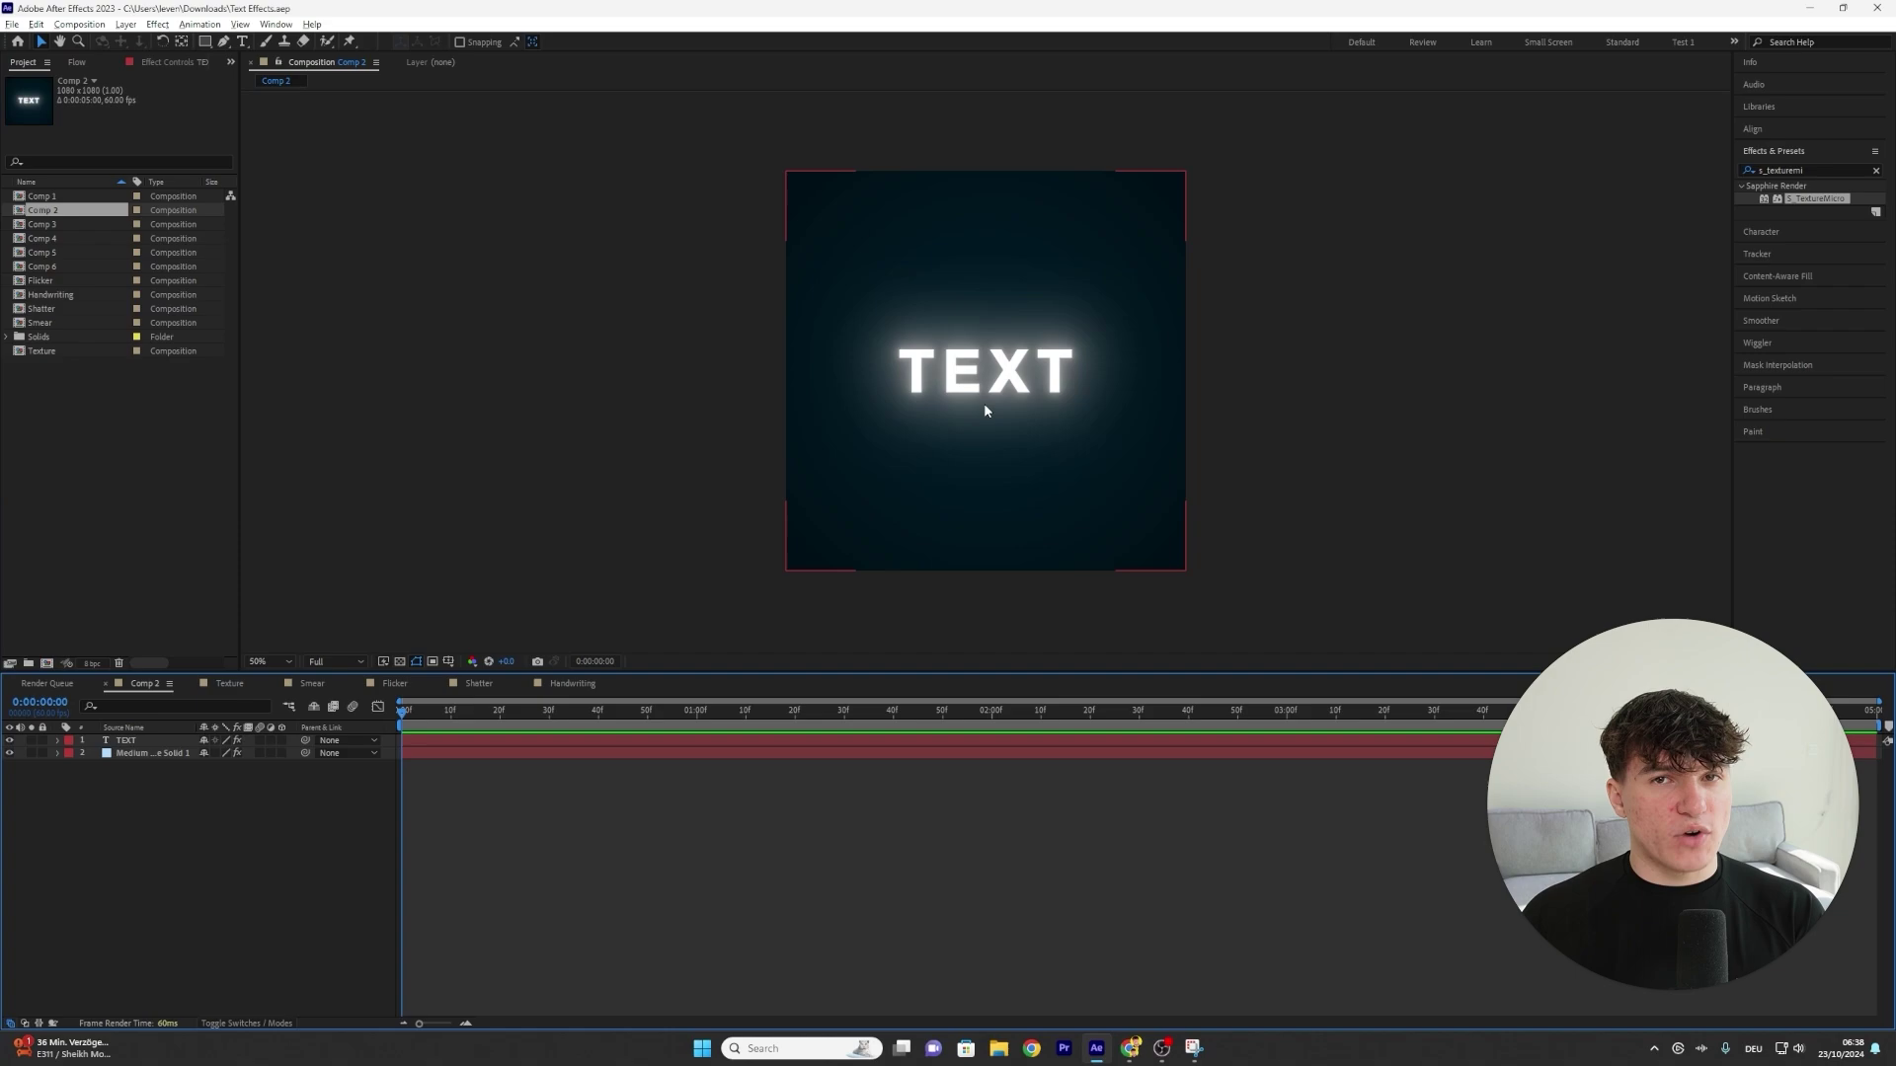
Apply CC Smear to the Comp 2 TEXT layer, placing its From and To points below the letters
{"action": "left_click", "coordinate": [984, 390]}
{"action": "double_click", "coordinate": [1805, 171]}
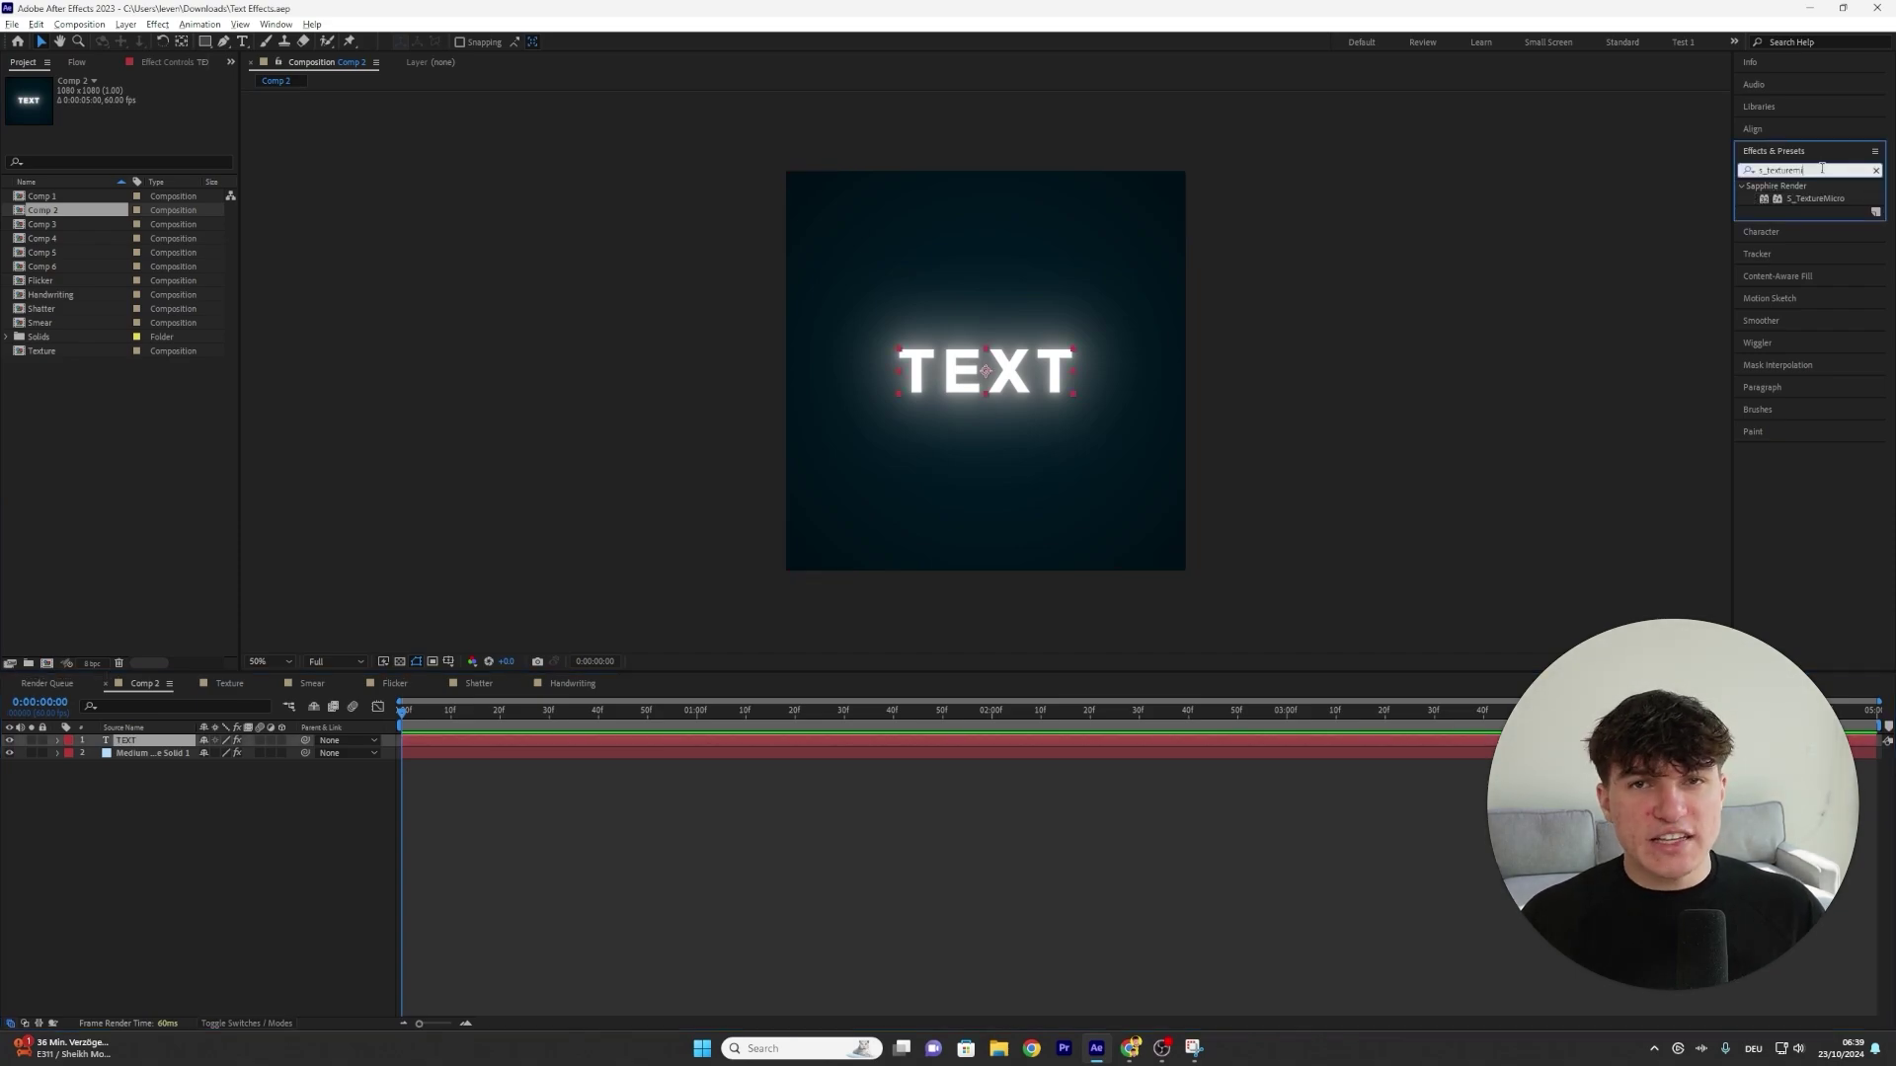
{"action": "type", "text": "cc smear"}
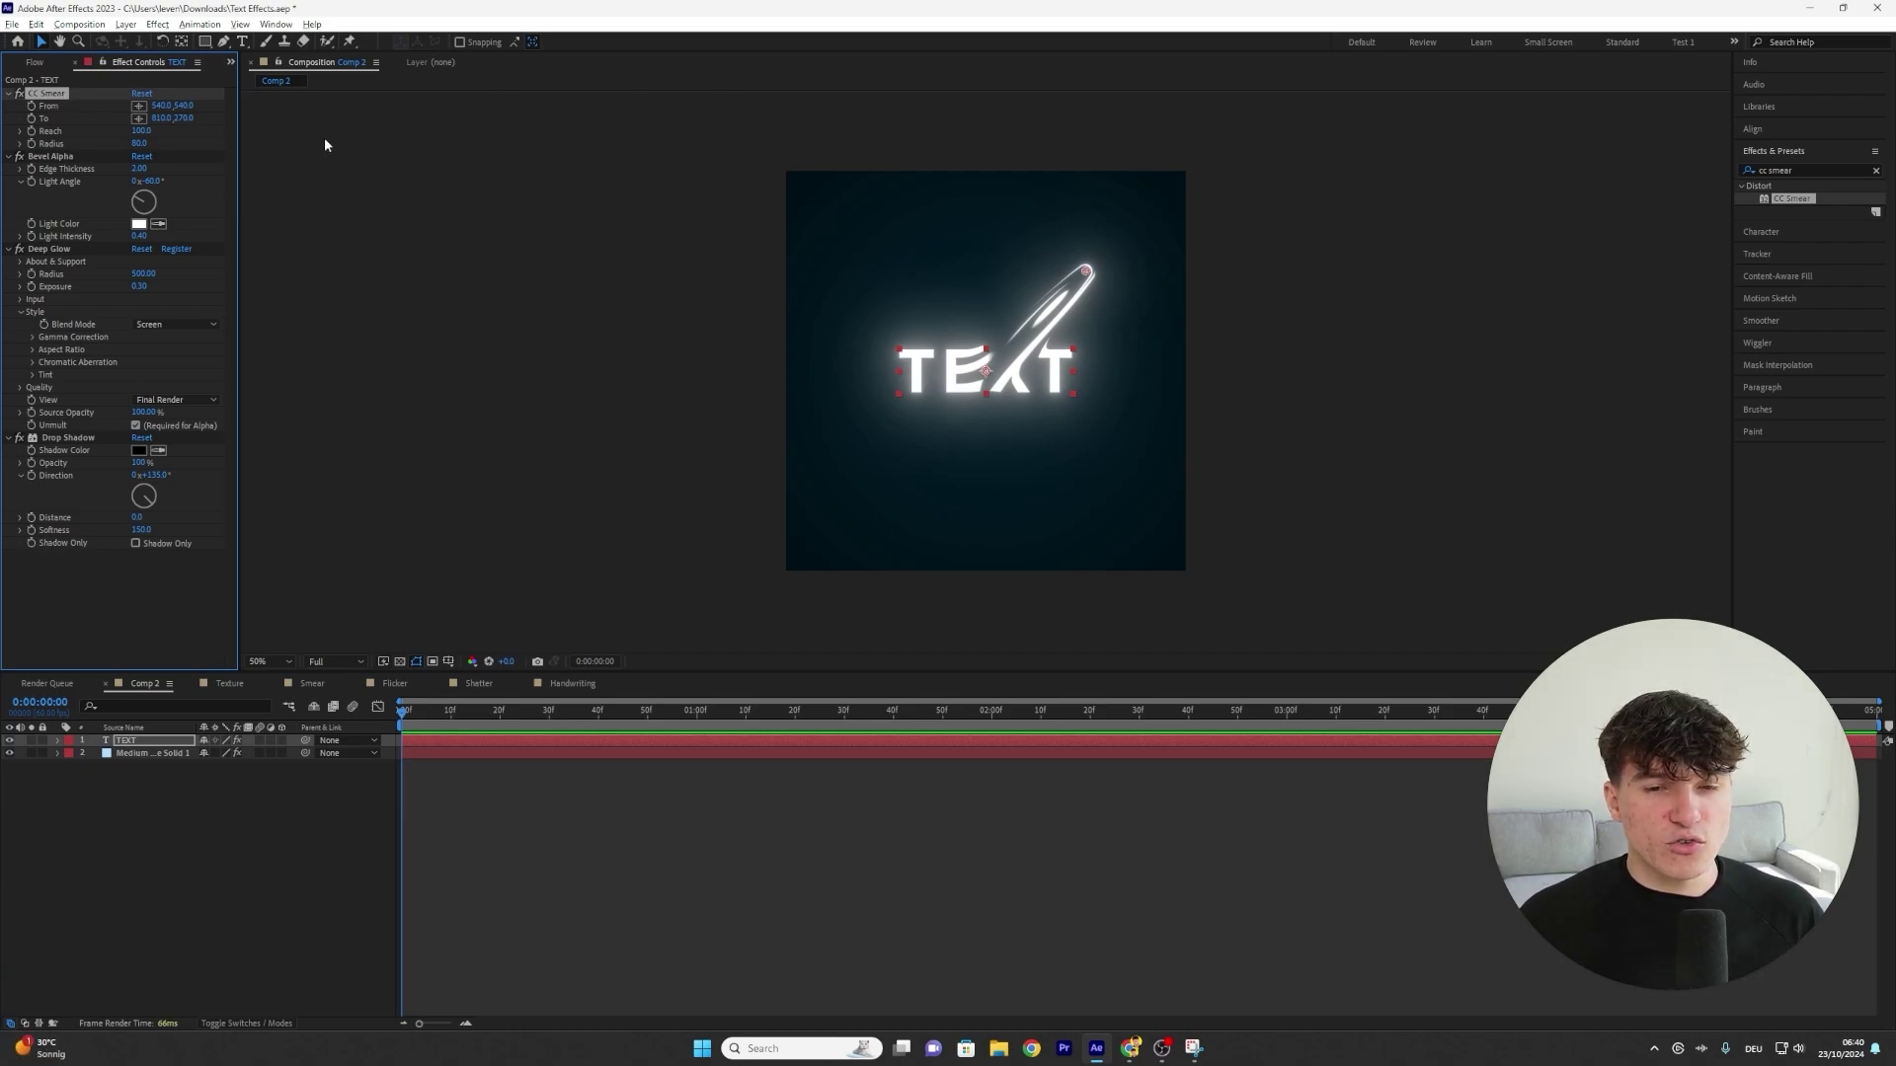
{"action": "mouse_move", "coordinate": [1086, 270]}
{"action": "left_mouse_down"}
{"action": "mouse_move", "coordinate": [974, 266]}
{"action": "mouse_move", "coordinate": [983, 445]}
{"action": "mouse_move", "coordinate": [1017, 254]}
{"action": "mouse_move", "coordinate": [1085, 276]}
{"action": "mouse_move", "coordinate": [998, 286]}
{"action": "mouse_move", "coordinate": [985, 576]}
{"action": "mouse_move", "coordinate": [967, 577]}
{"action": "left_mouse_up"}
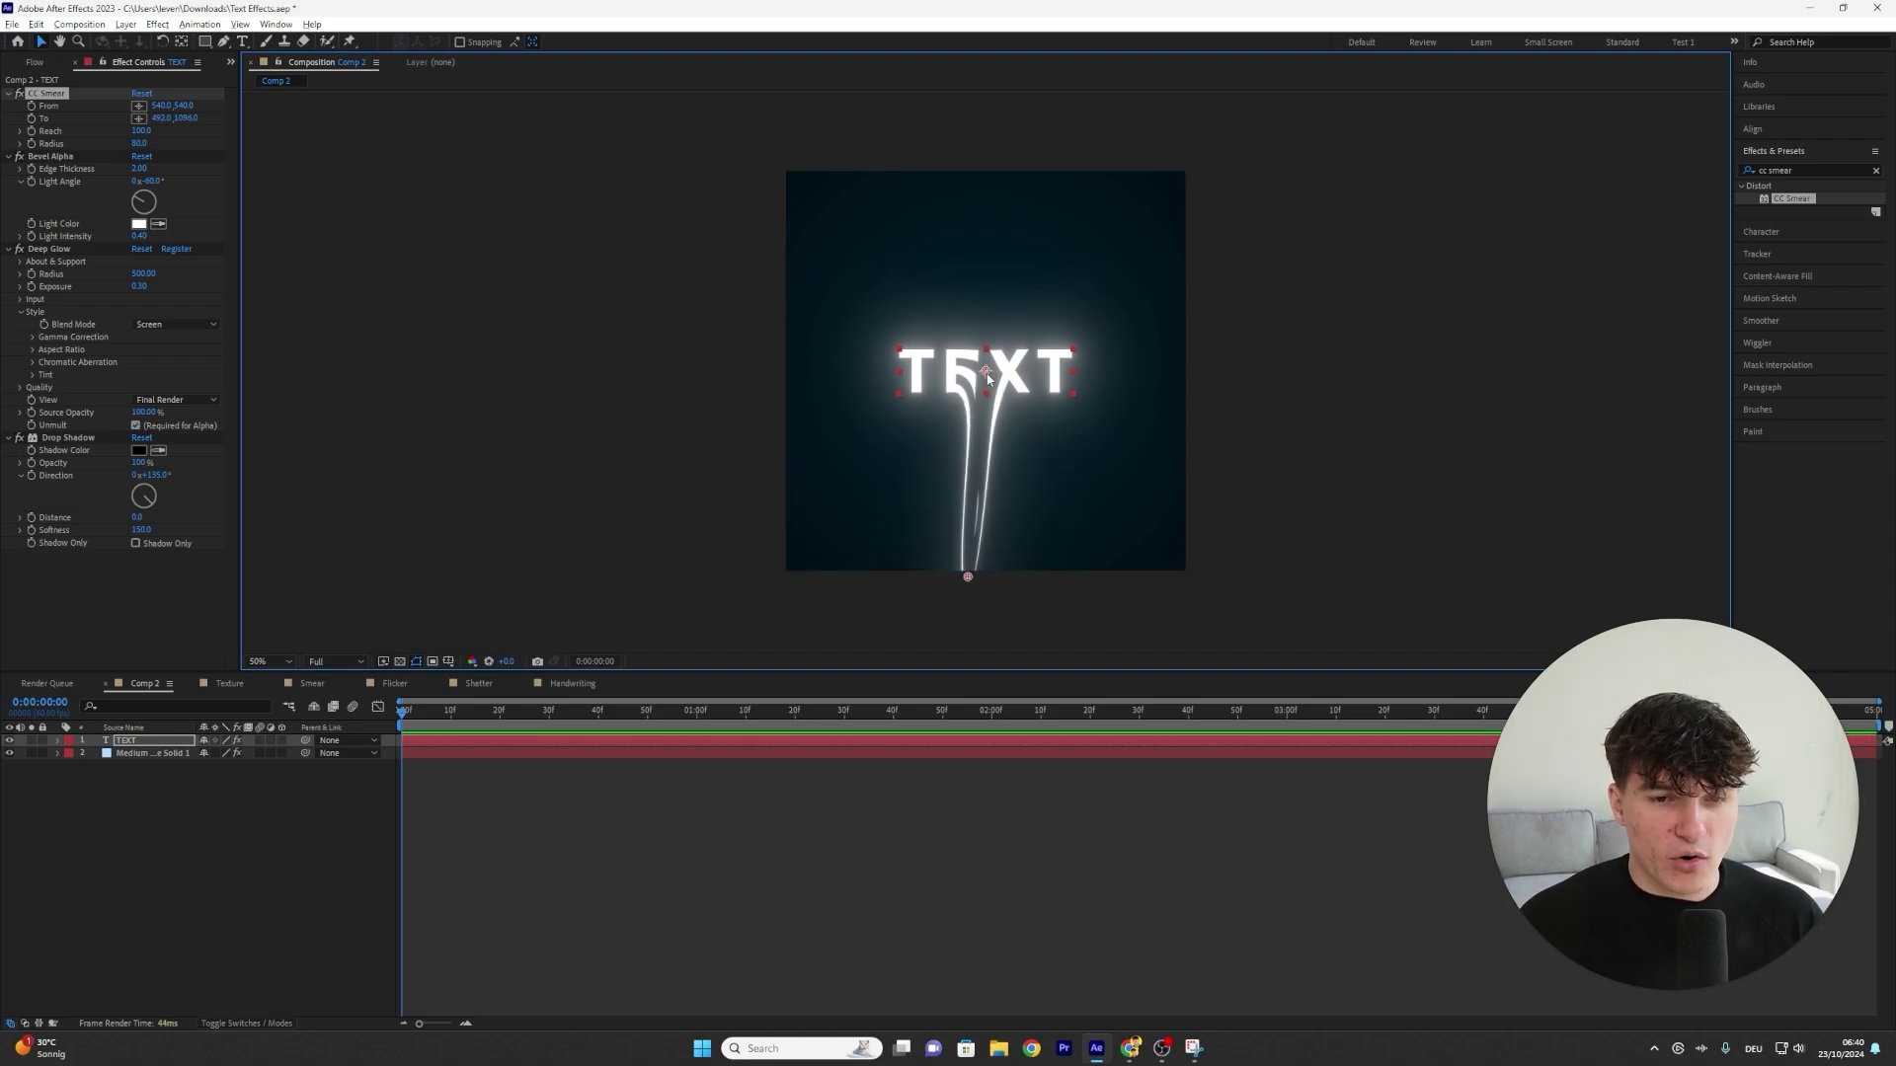
{"action": "left_click_drag", "start_coordinate": [988, 378], "coordinate": [972, 399]}
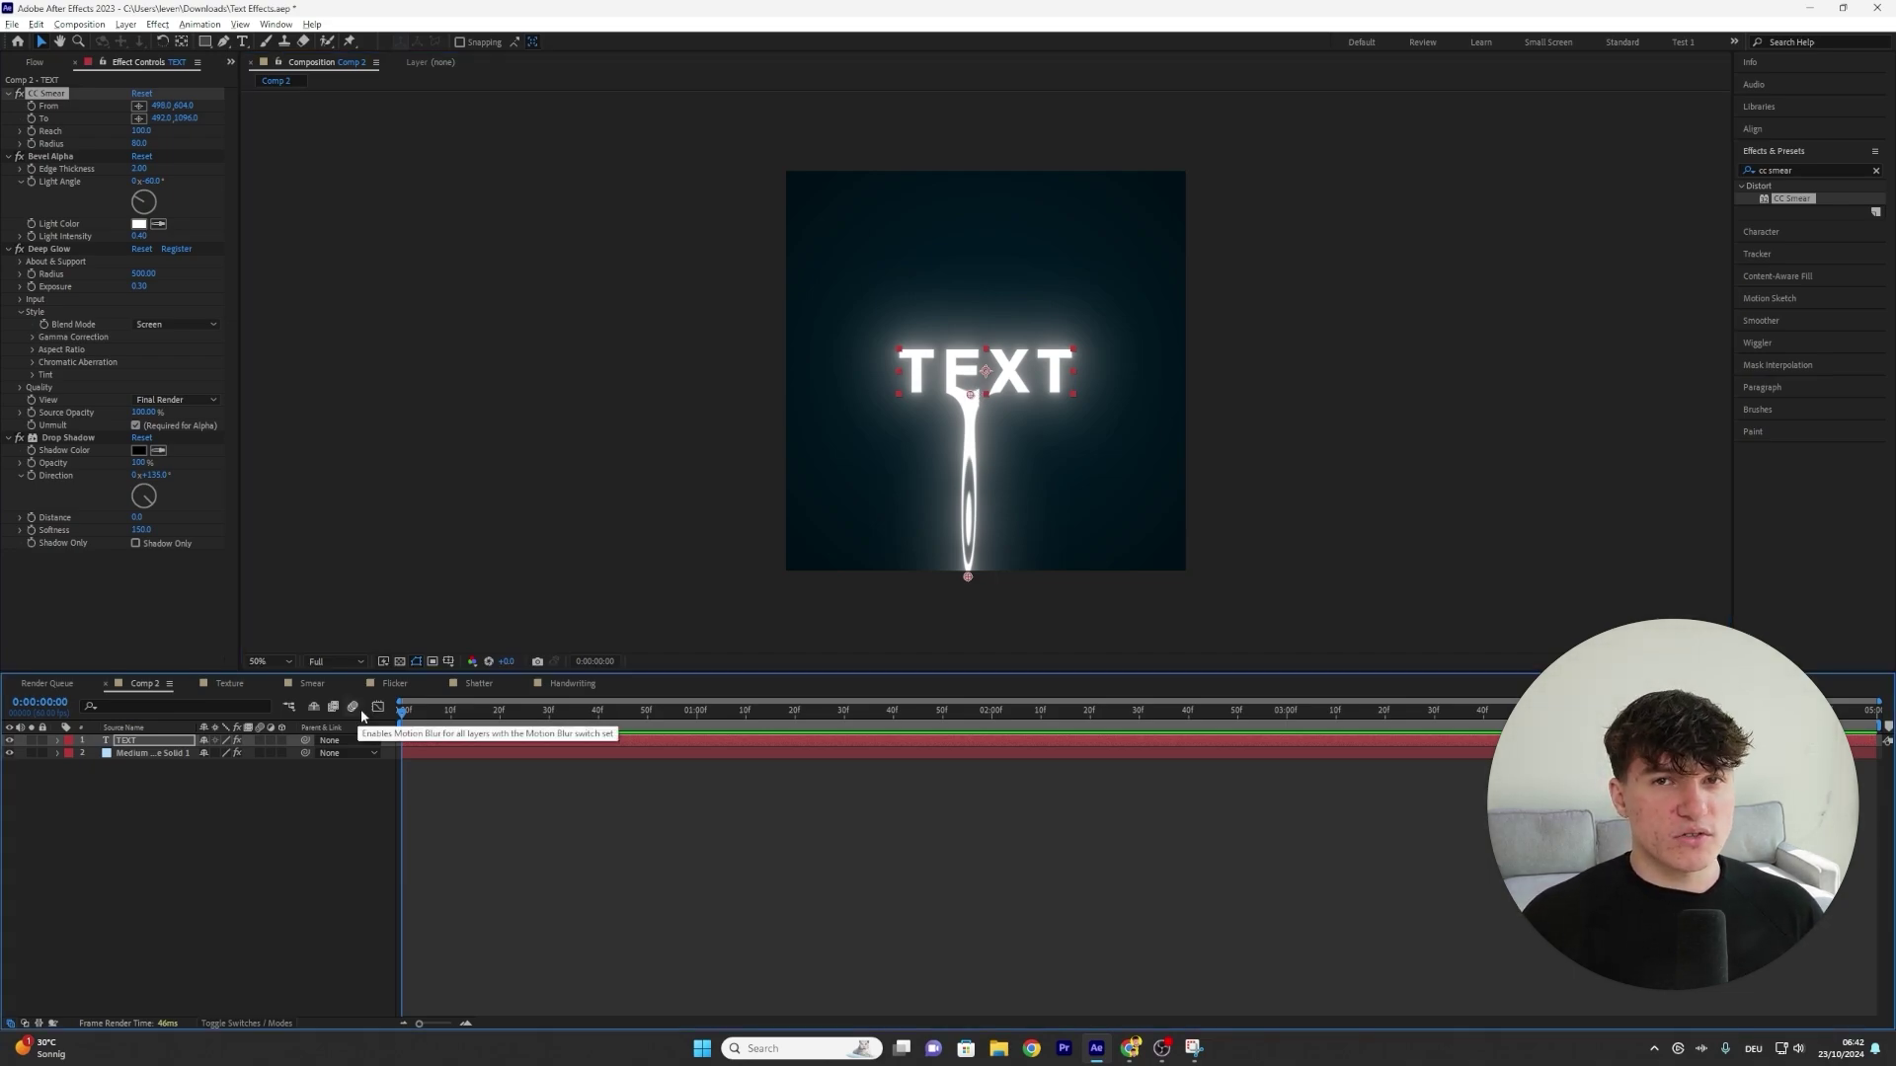
Keyframe the smear Reach at 0 at 0:00:00:30 and 500 at one second
{"action": "left_click", "coordinate": [550, 720]}
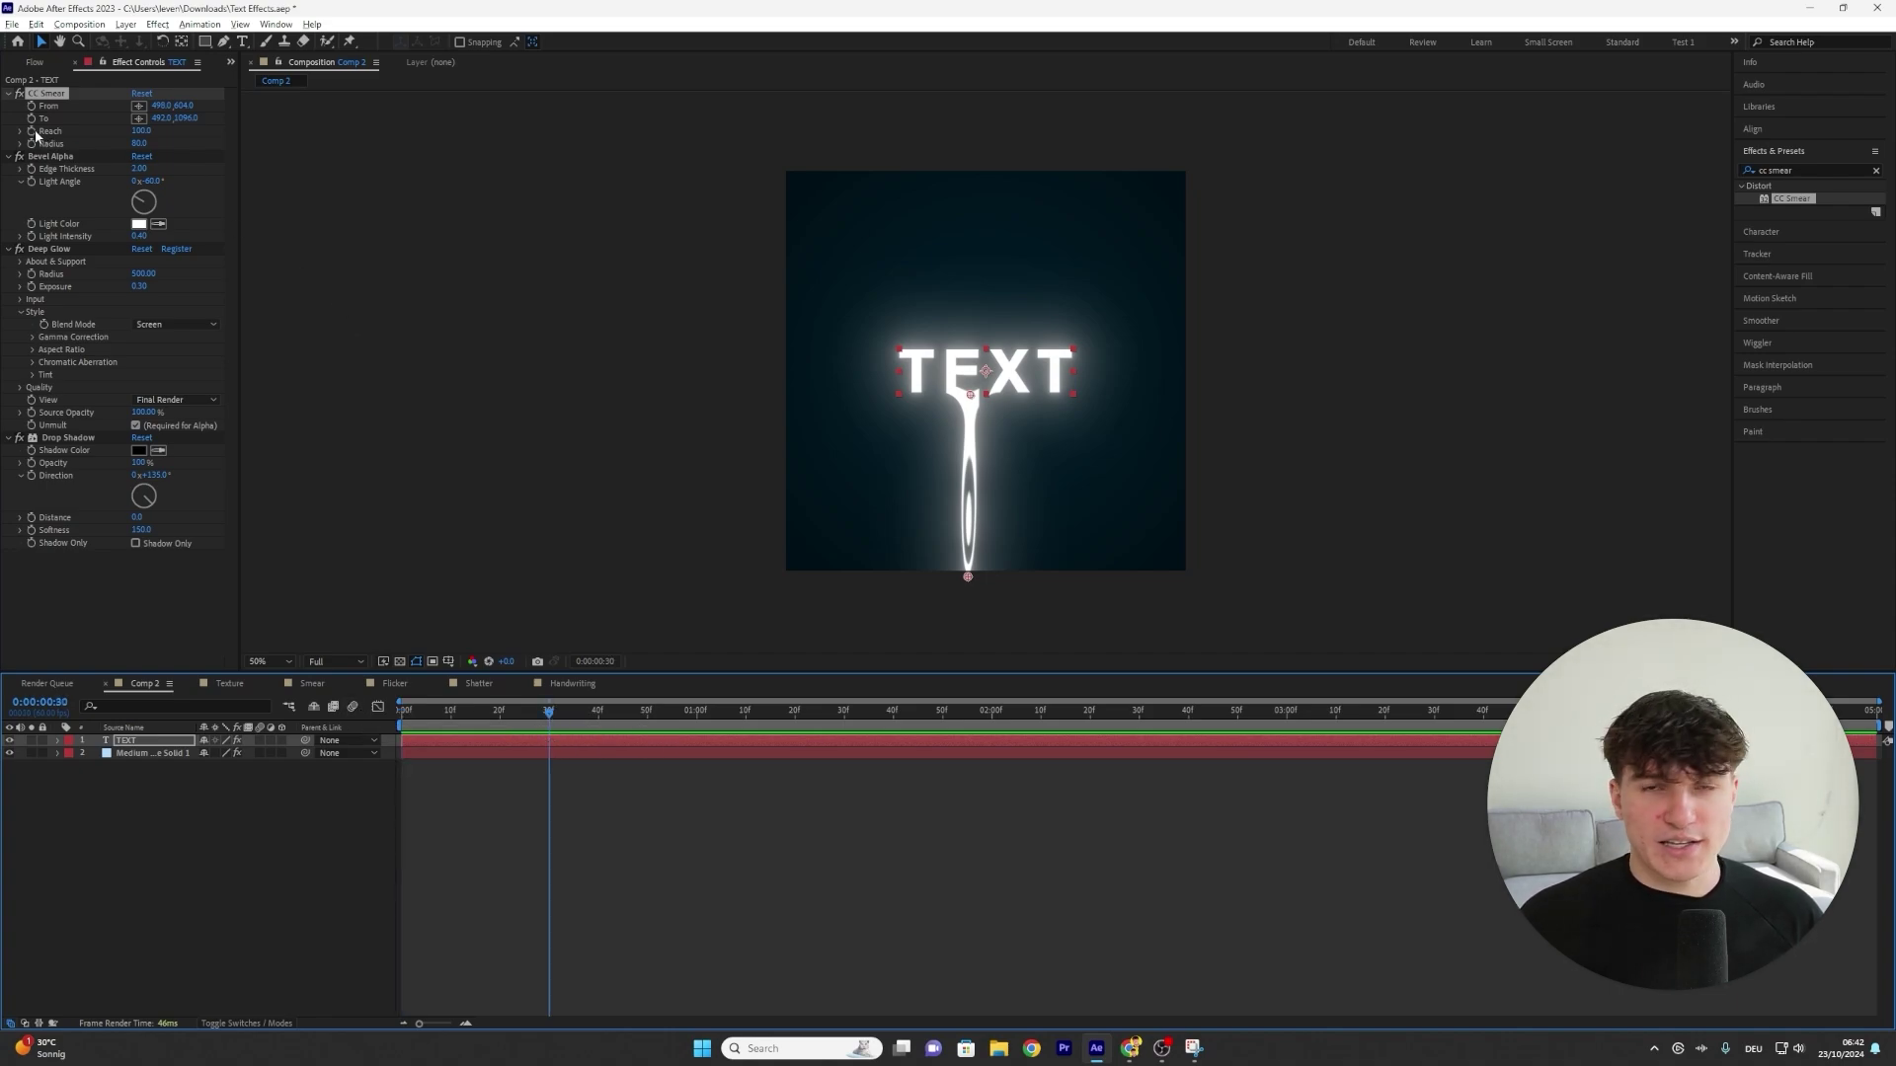
{"action": "left_click", "coordinate": [139, 131]}
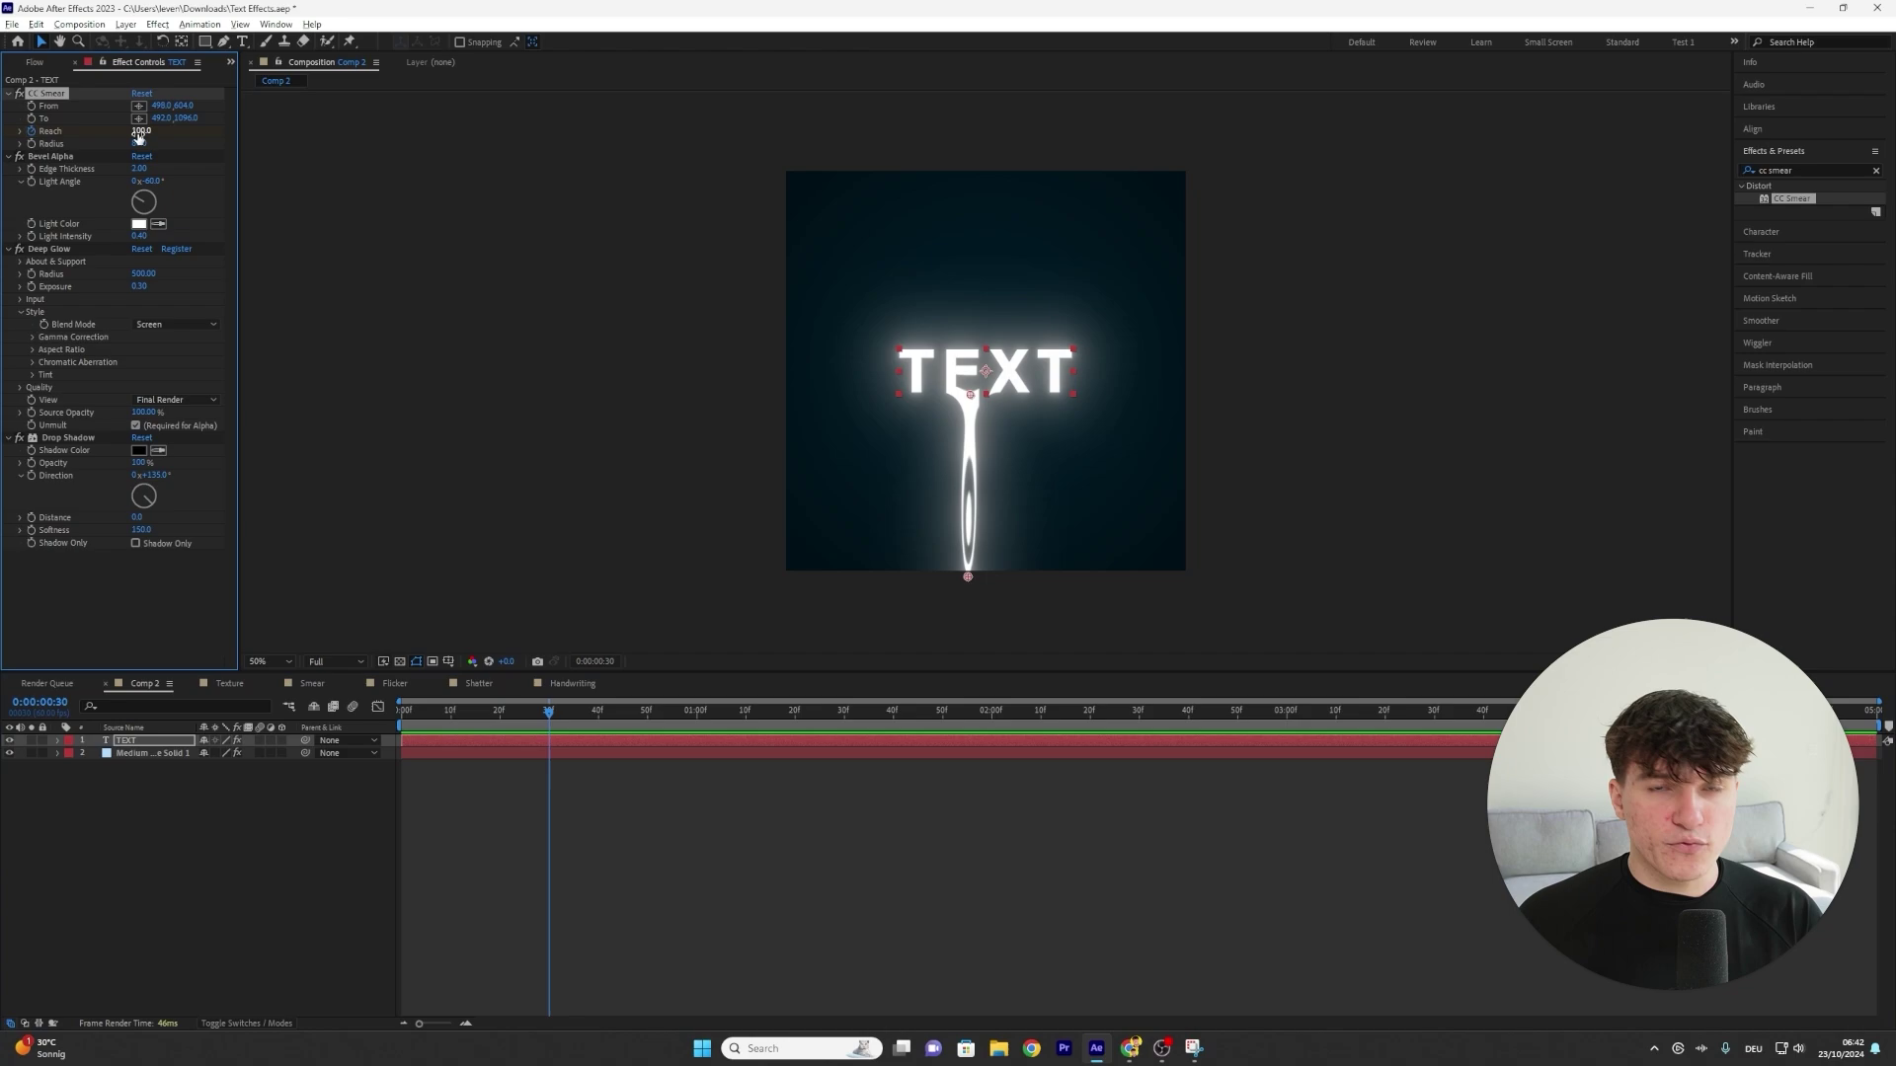
{"action": "type", "text": "0"}
{"action": "key", "text": "Return"}
{"action": "key", "text": "u"}
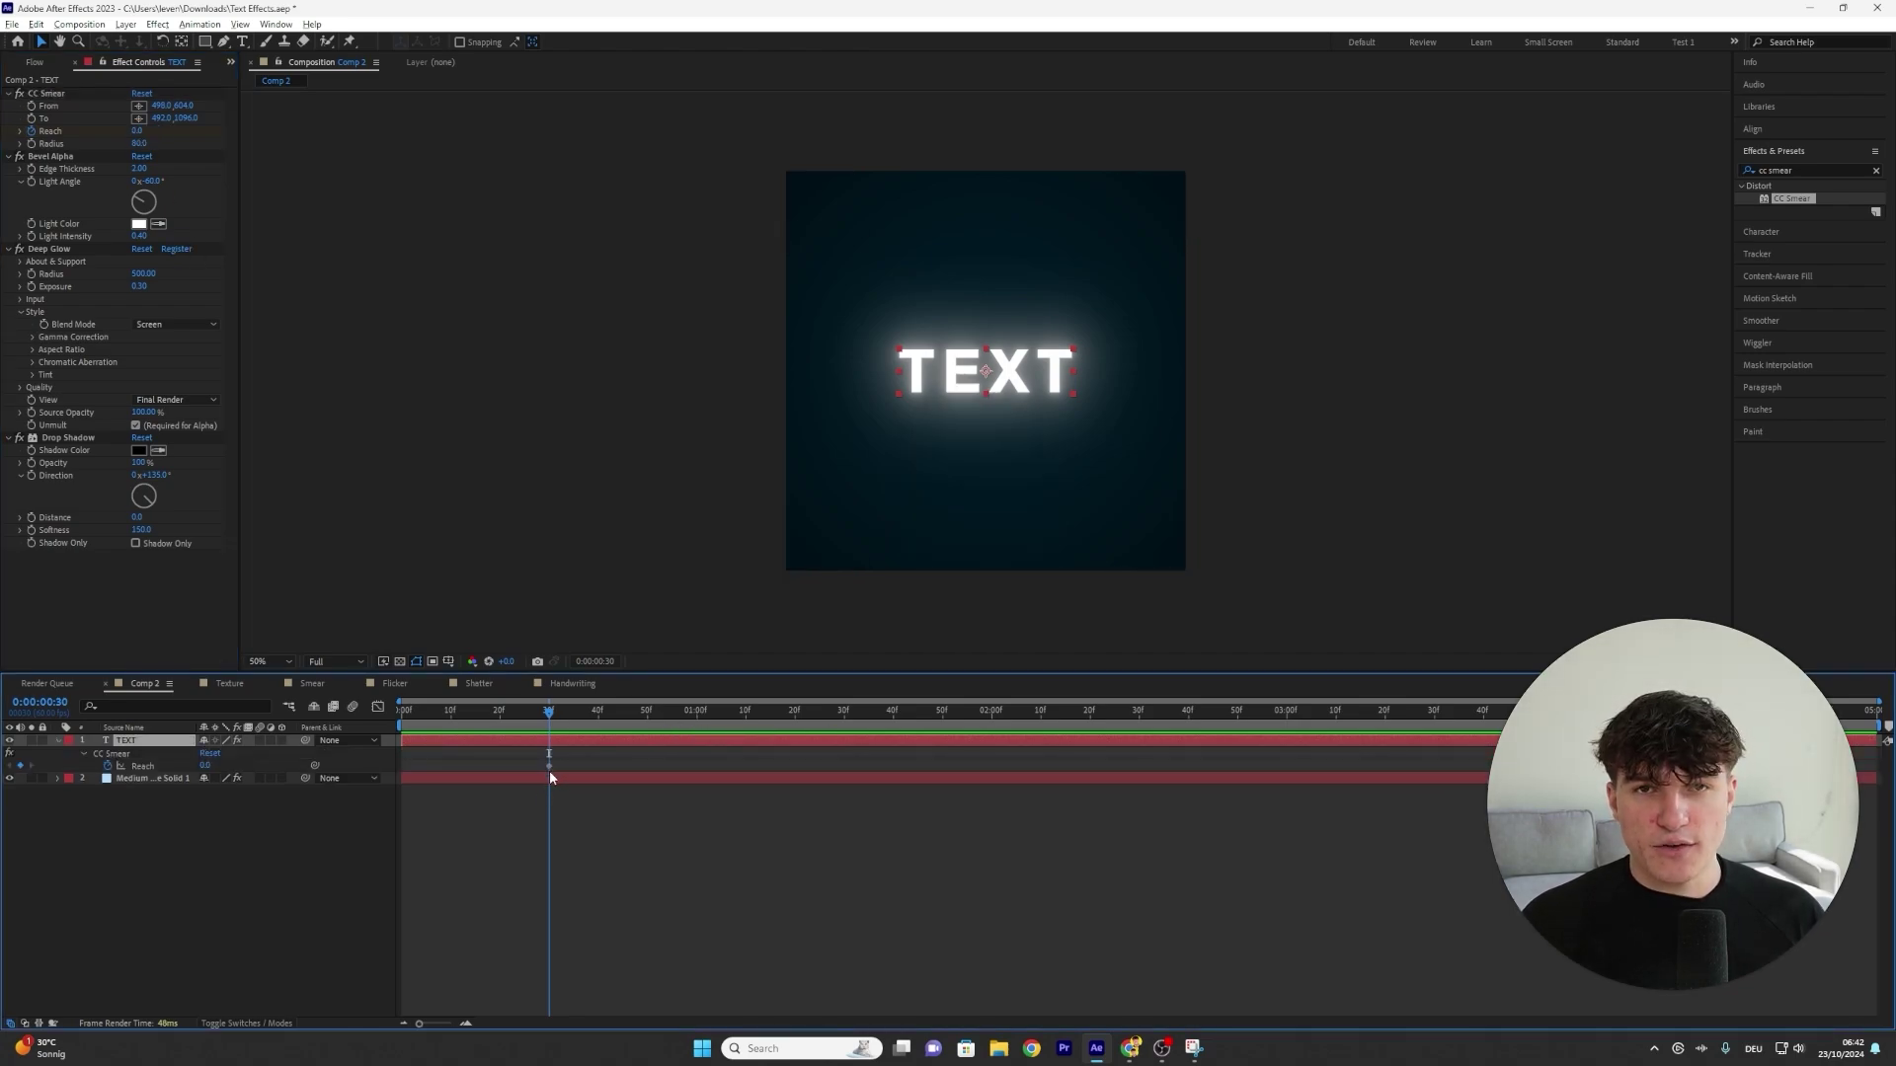
{"action": "left_click", "coordinate": [695, 713]}
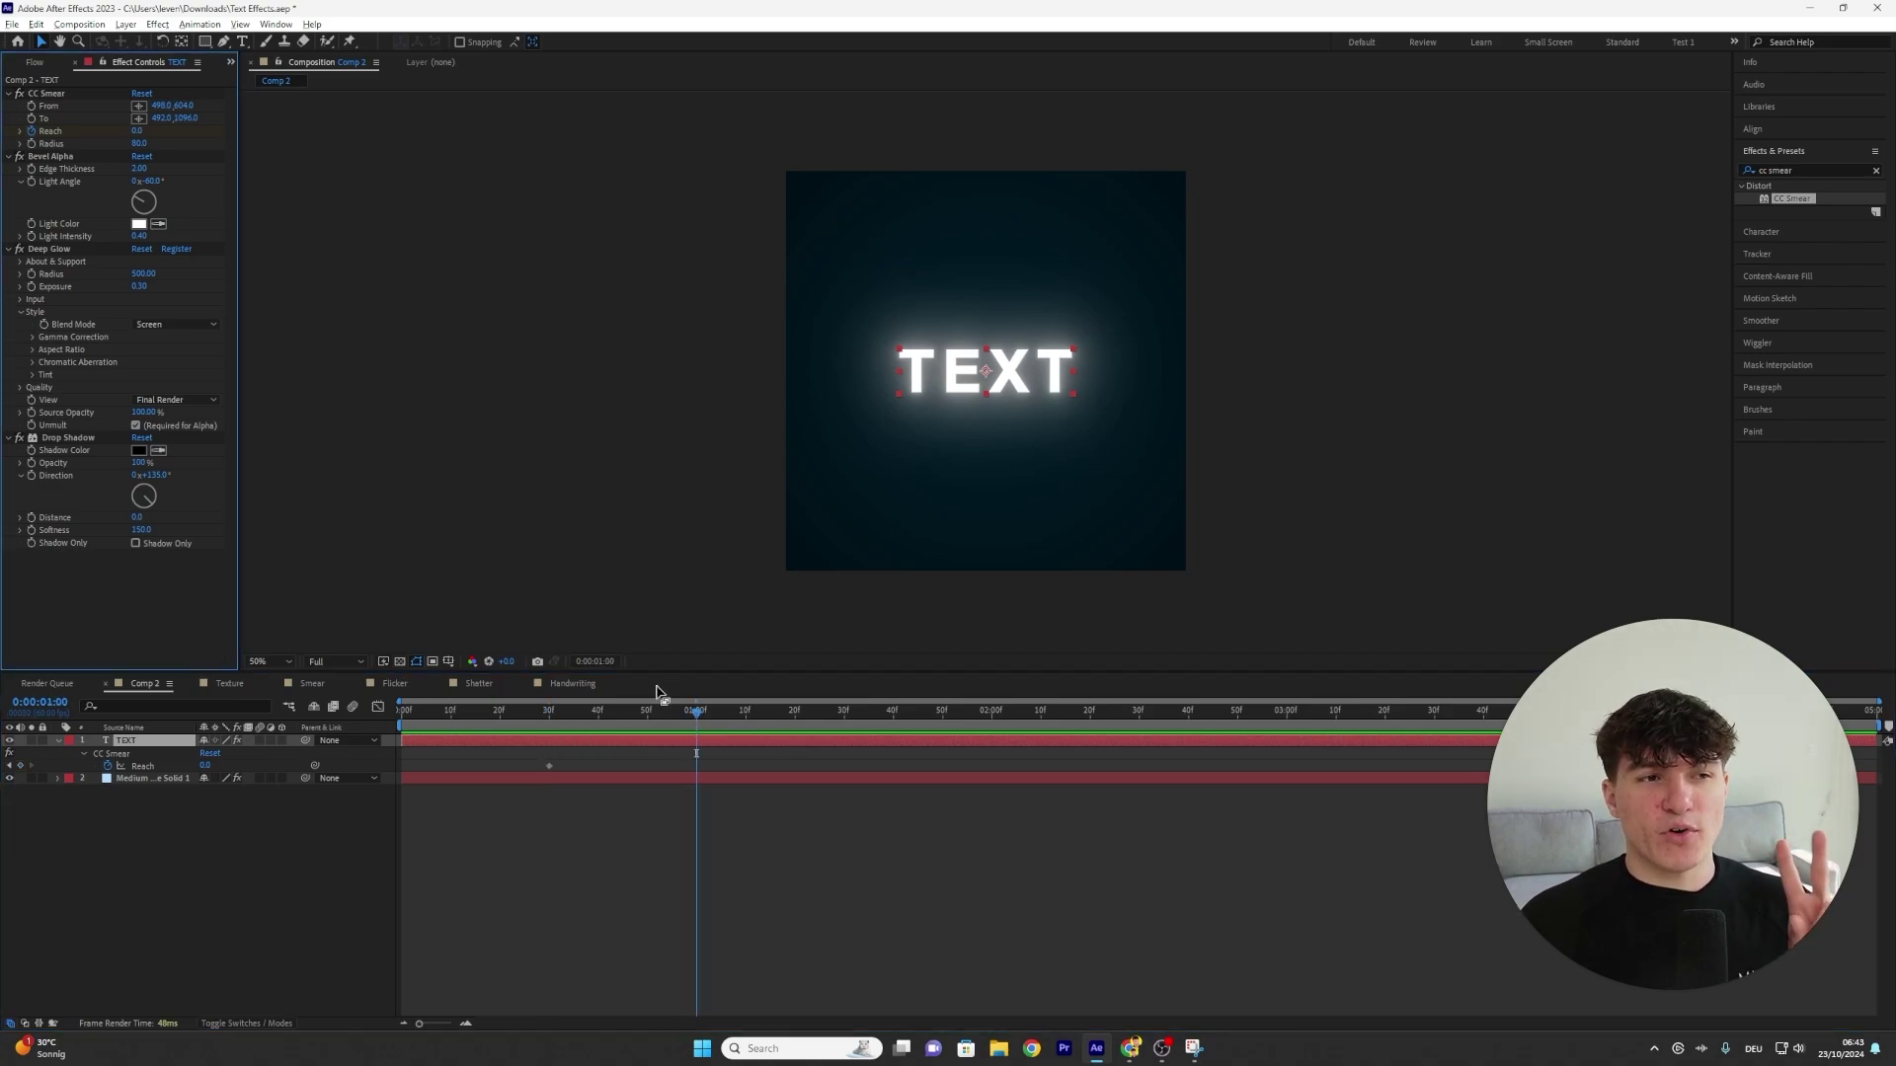
{"action": "left_click", "coordinate": [137, 131]}
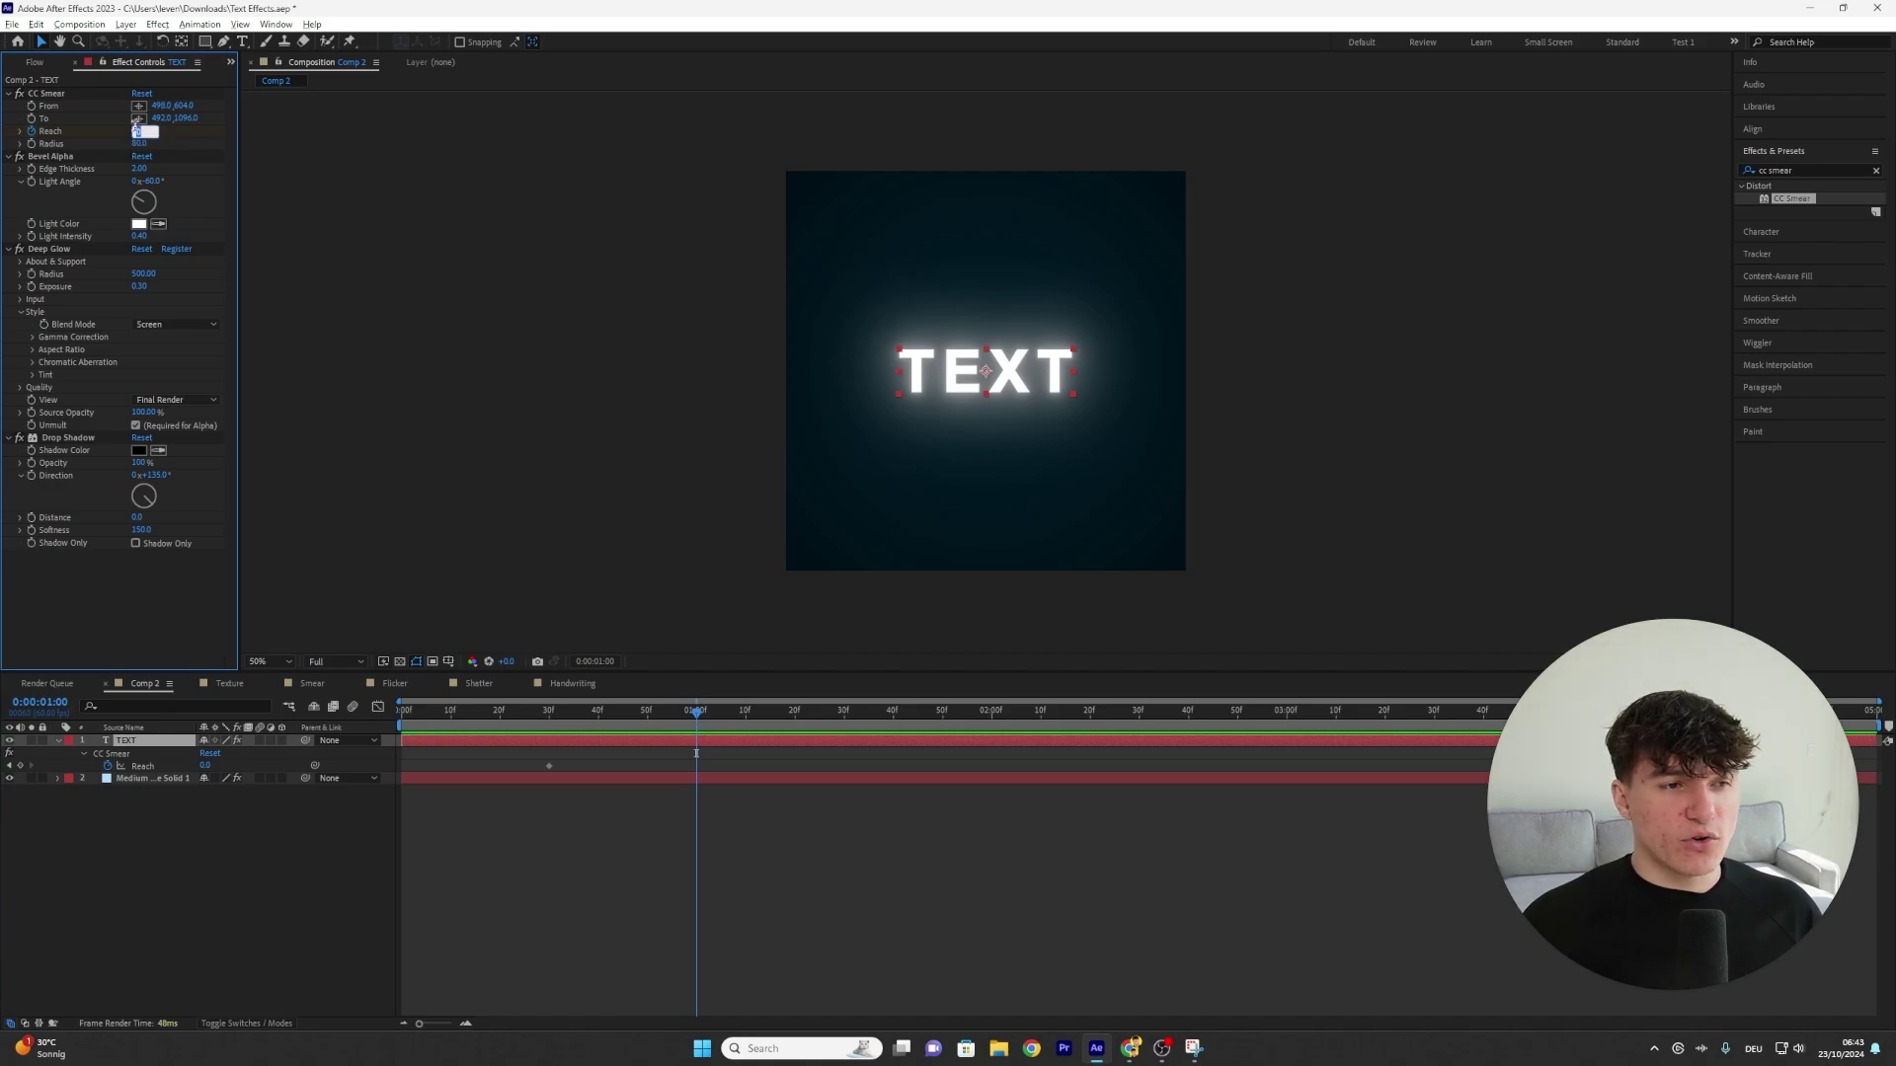
{"action": "key", "text": "Return"}
Set the smear Radius to 20
{"action": "left_click", "coordinate": [573, 713]}
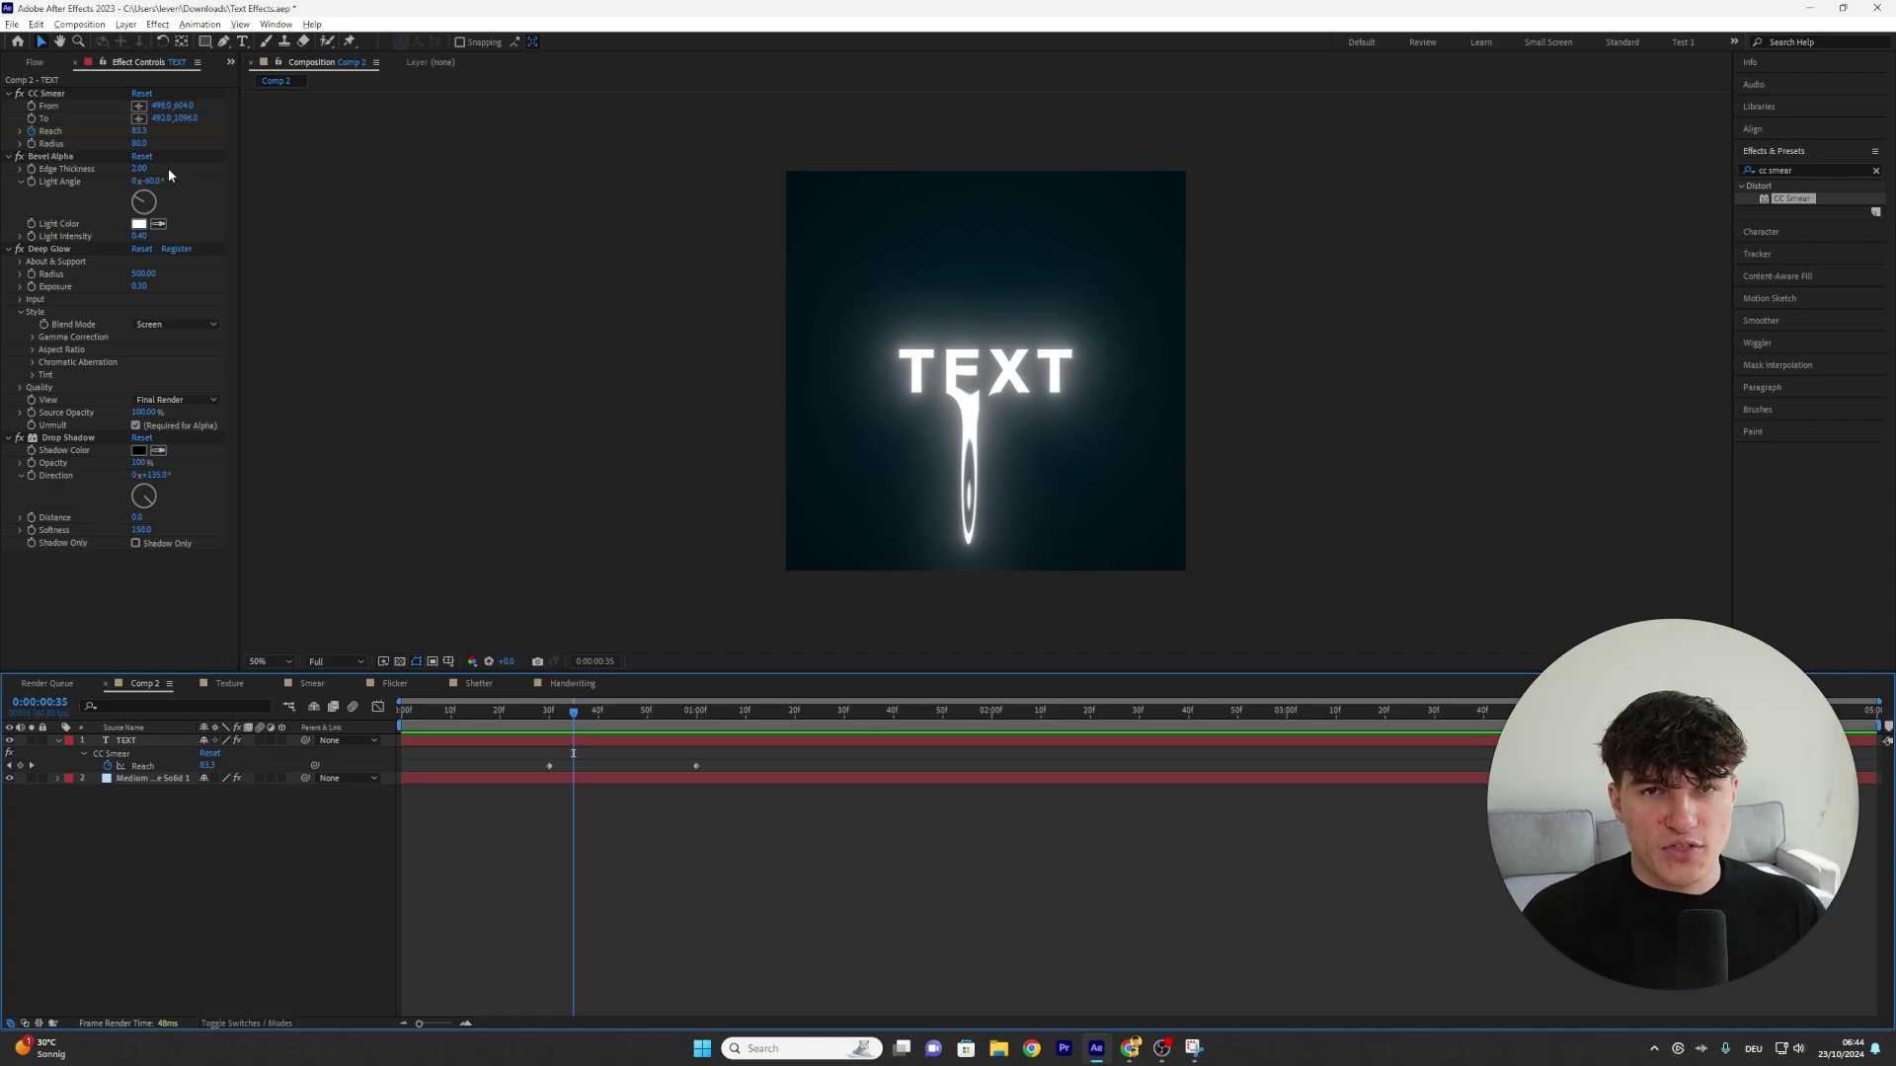
{"action": "left_click", "coordinate": [139, 143]}
{"action": "type", "text": "20"}
{"action": "key", "text": "Return"}
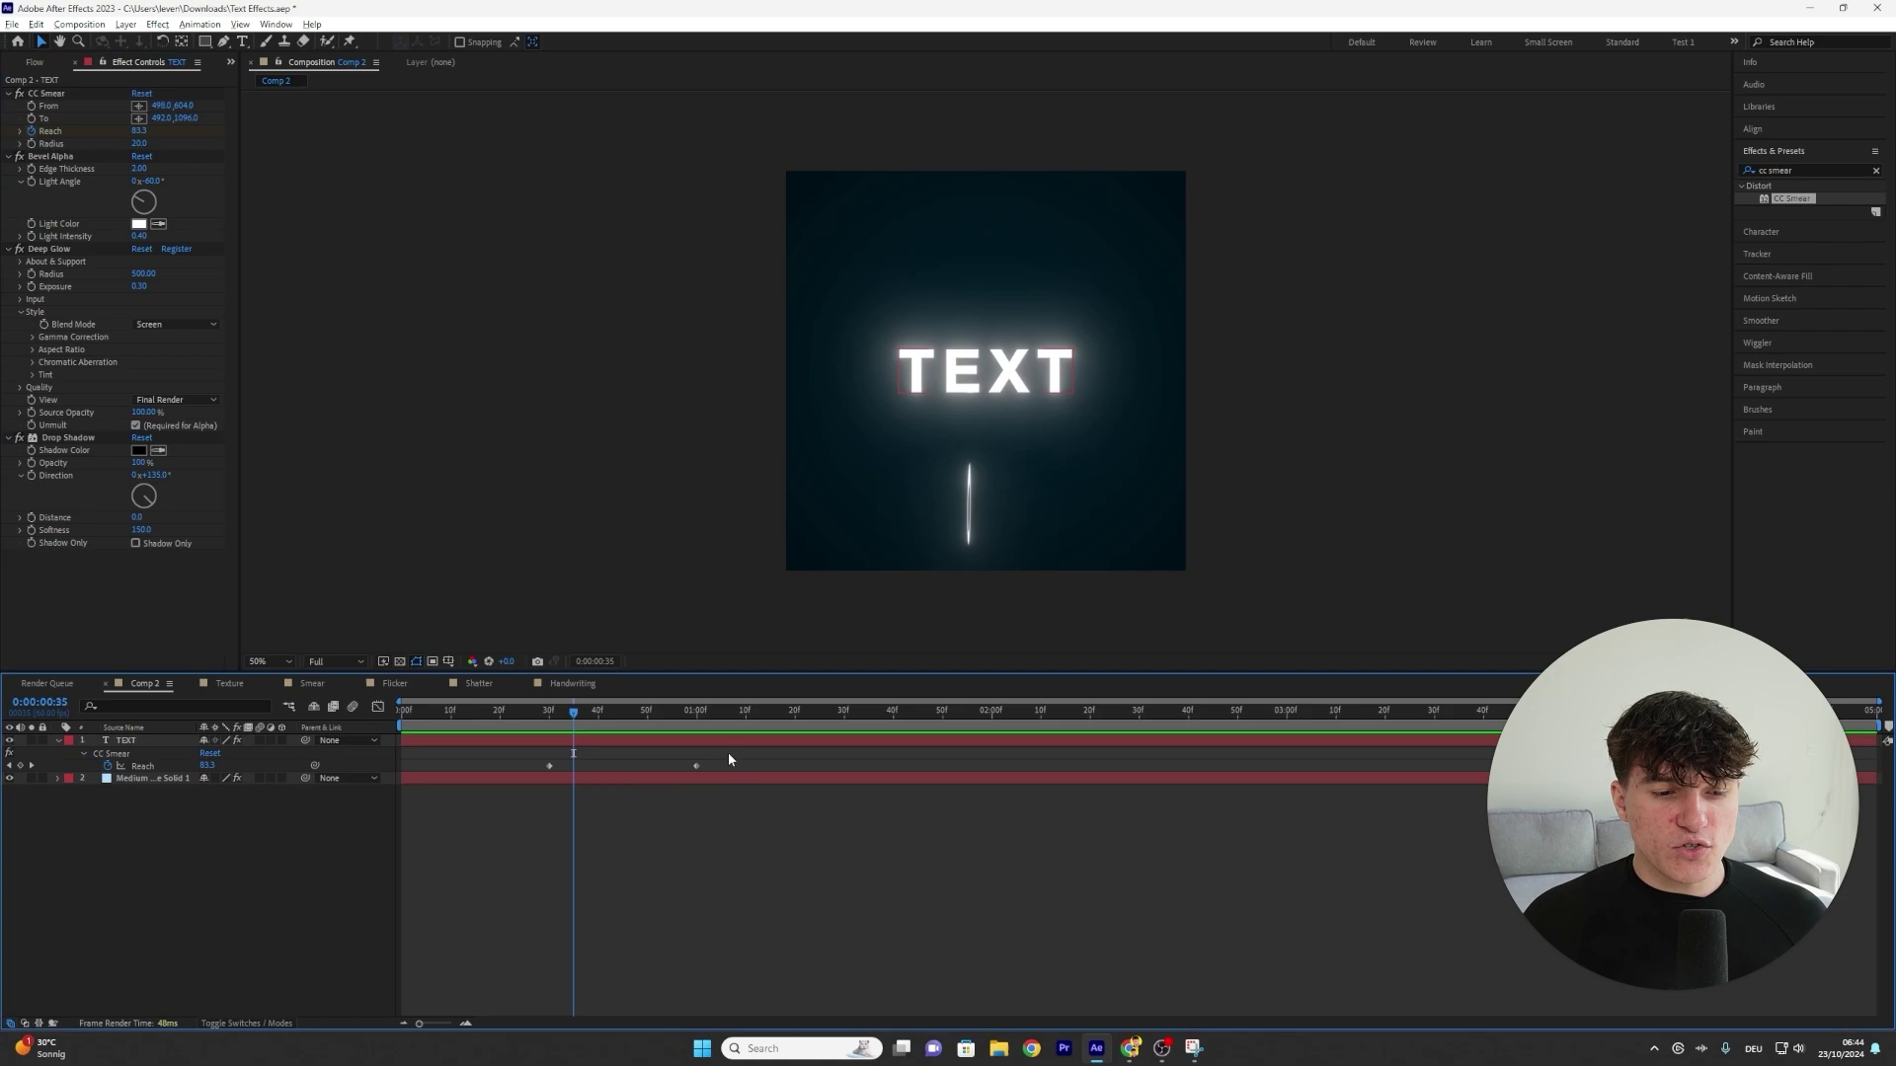
Apply Easy Ease to both Reach keyframes, then preview the Smear composition
{"action": "left_click_drag", "start_coordinate": [727, 754], "coordinate": [538, 775]}
{"action": "right_click", "coordinate": [549, 766]}
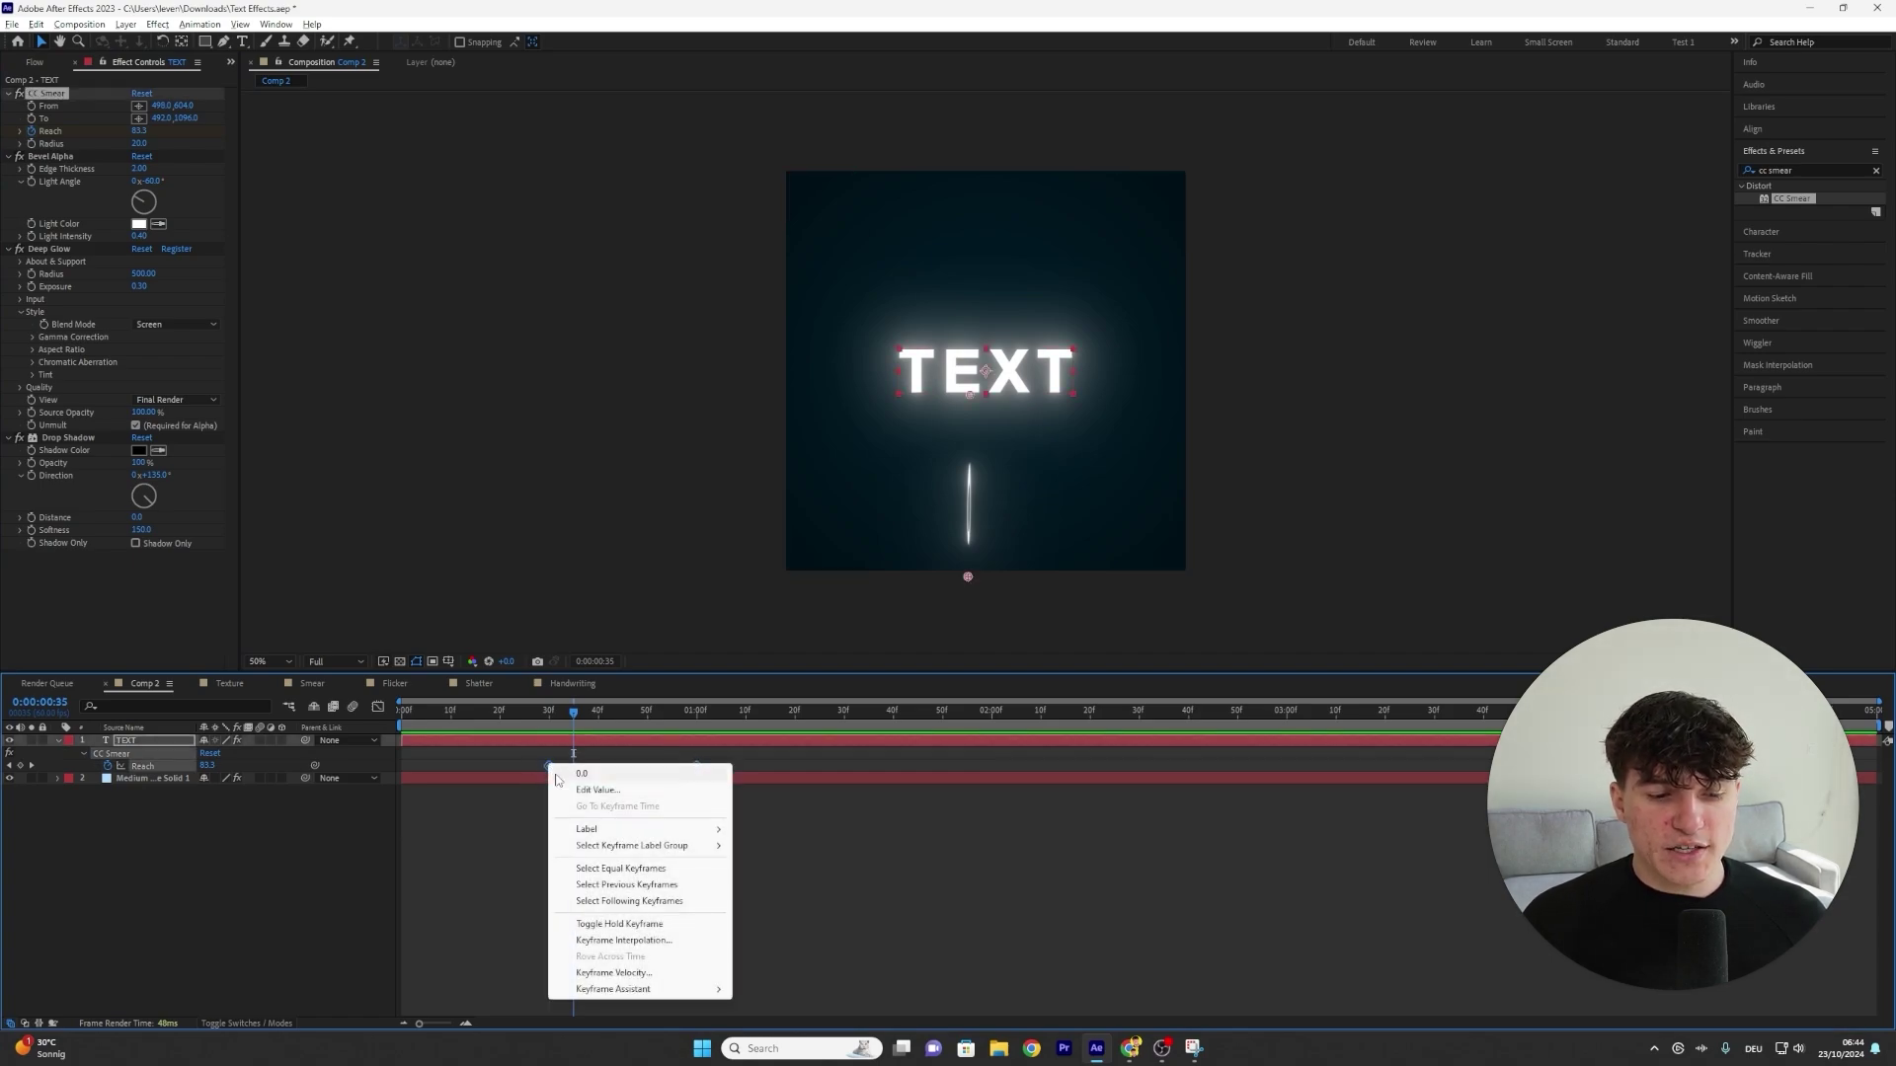
{"action": "mouse_move", "coordinate": [616, 991]}
{"action": "left_click", "coordinate": [780, 891]}
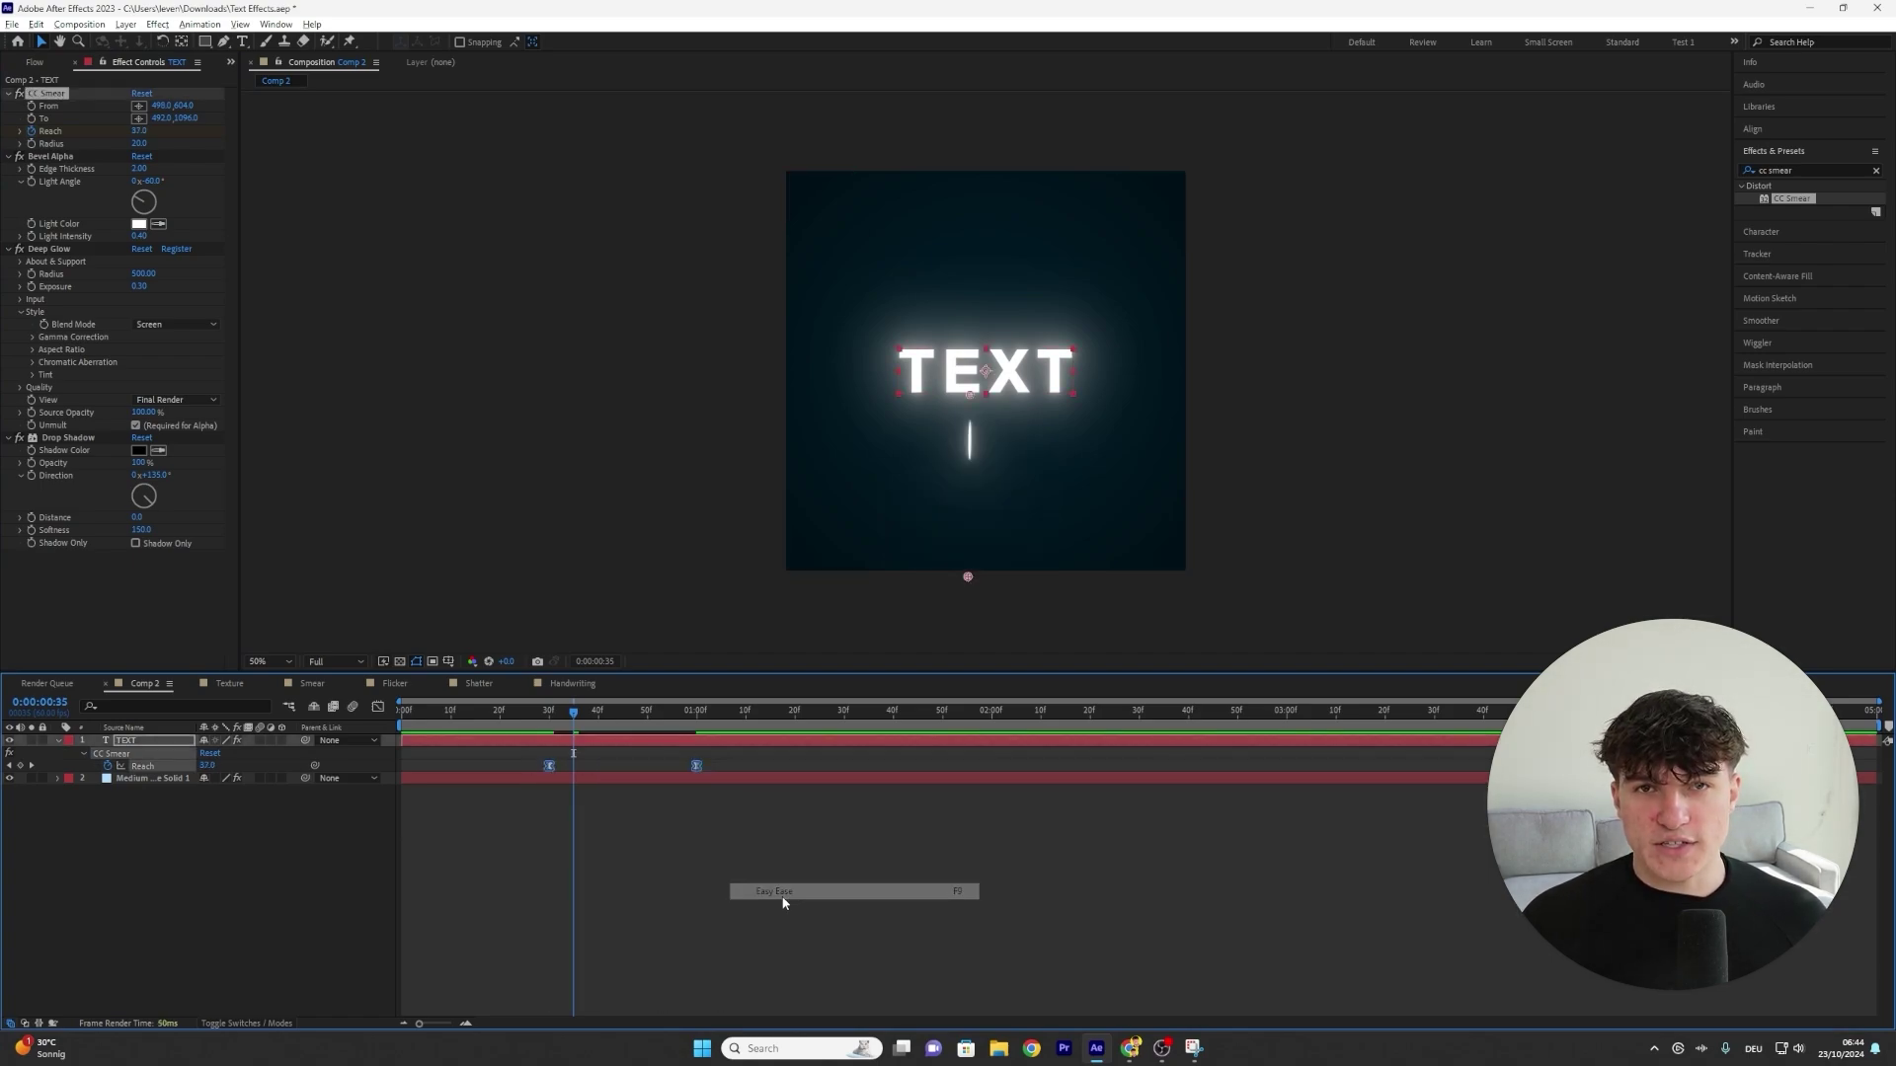
{"action": "left_click", "coordinate": [312, 683]}
{"action": "key", "text": "space"}
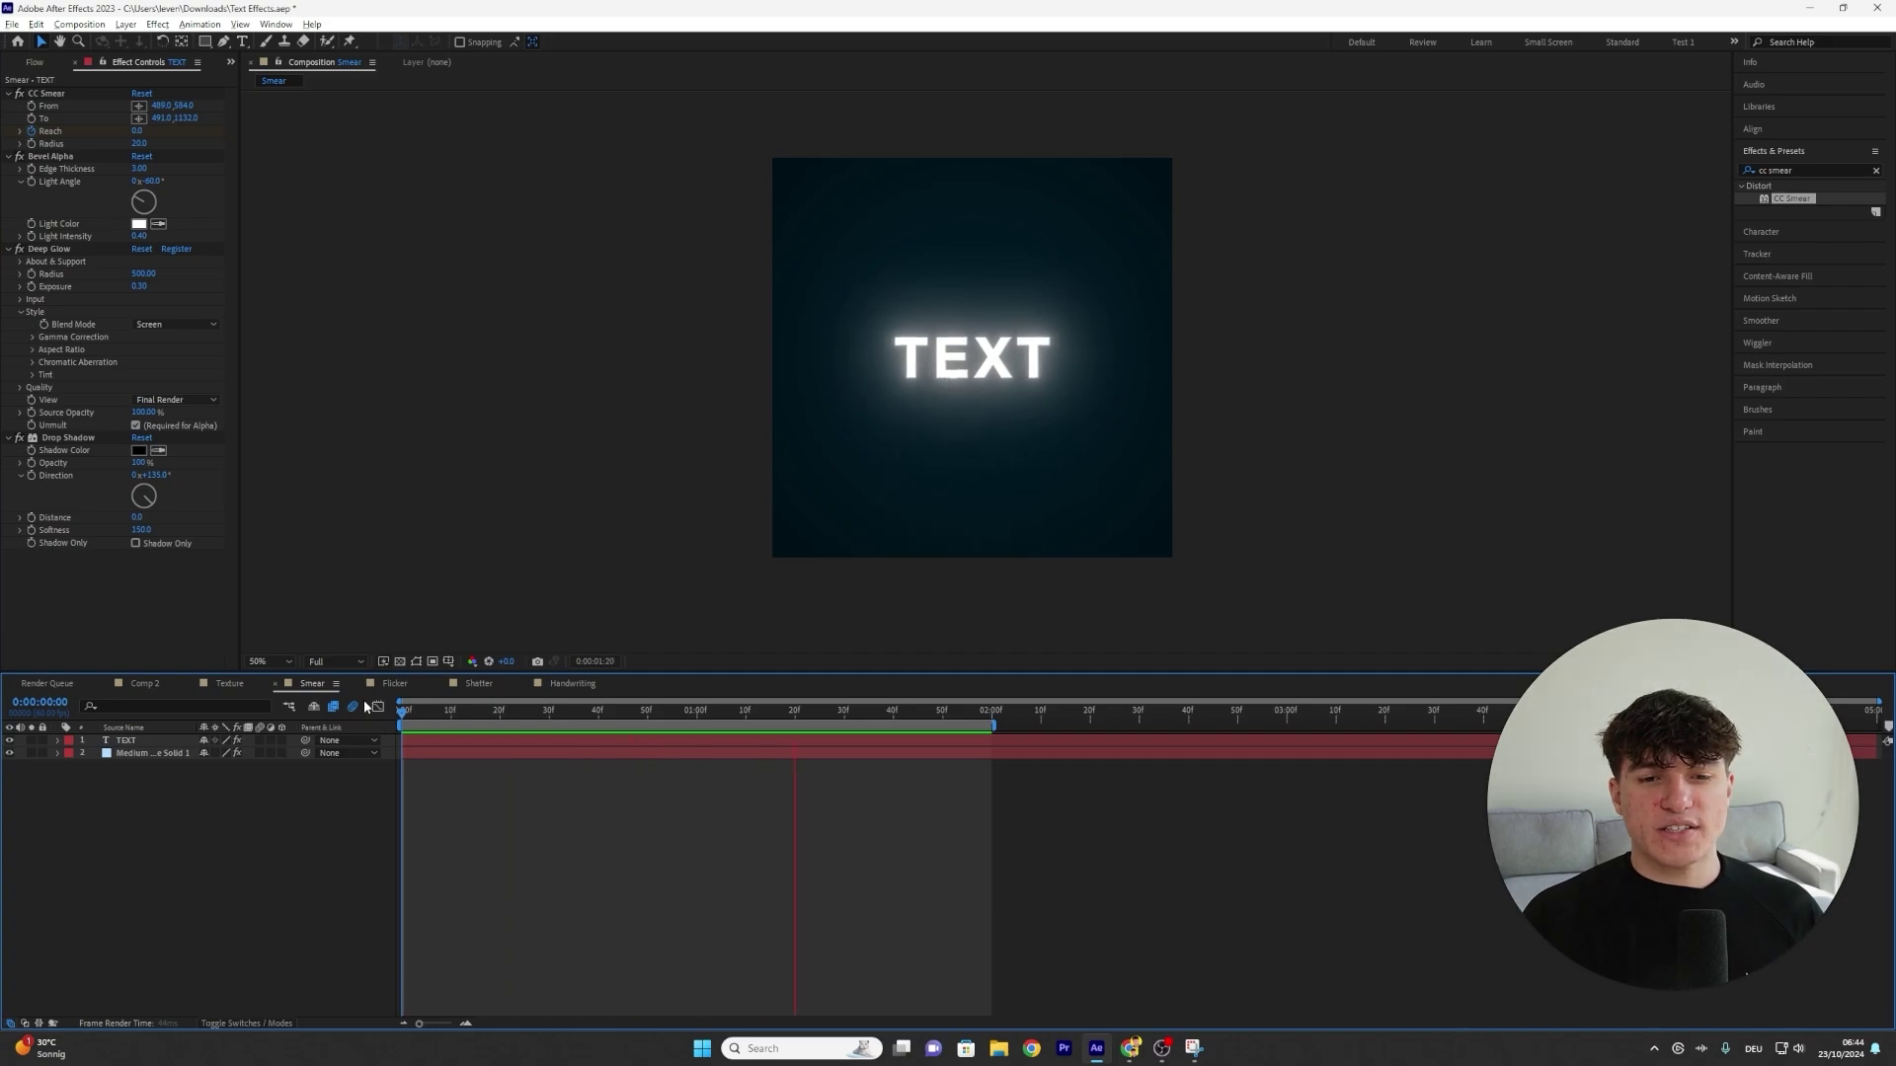
Duplicate the TEXT layer's CC Smear effect with Ctrl+D to create CC Smear 2
{"action": "key", "text": "space"}
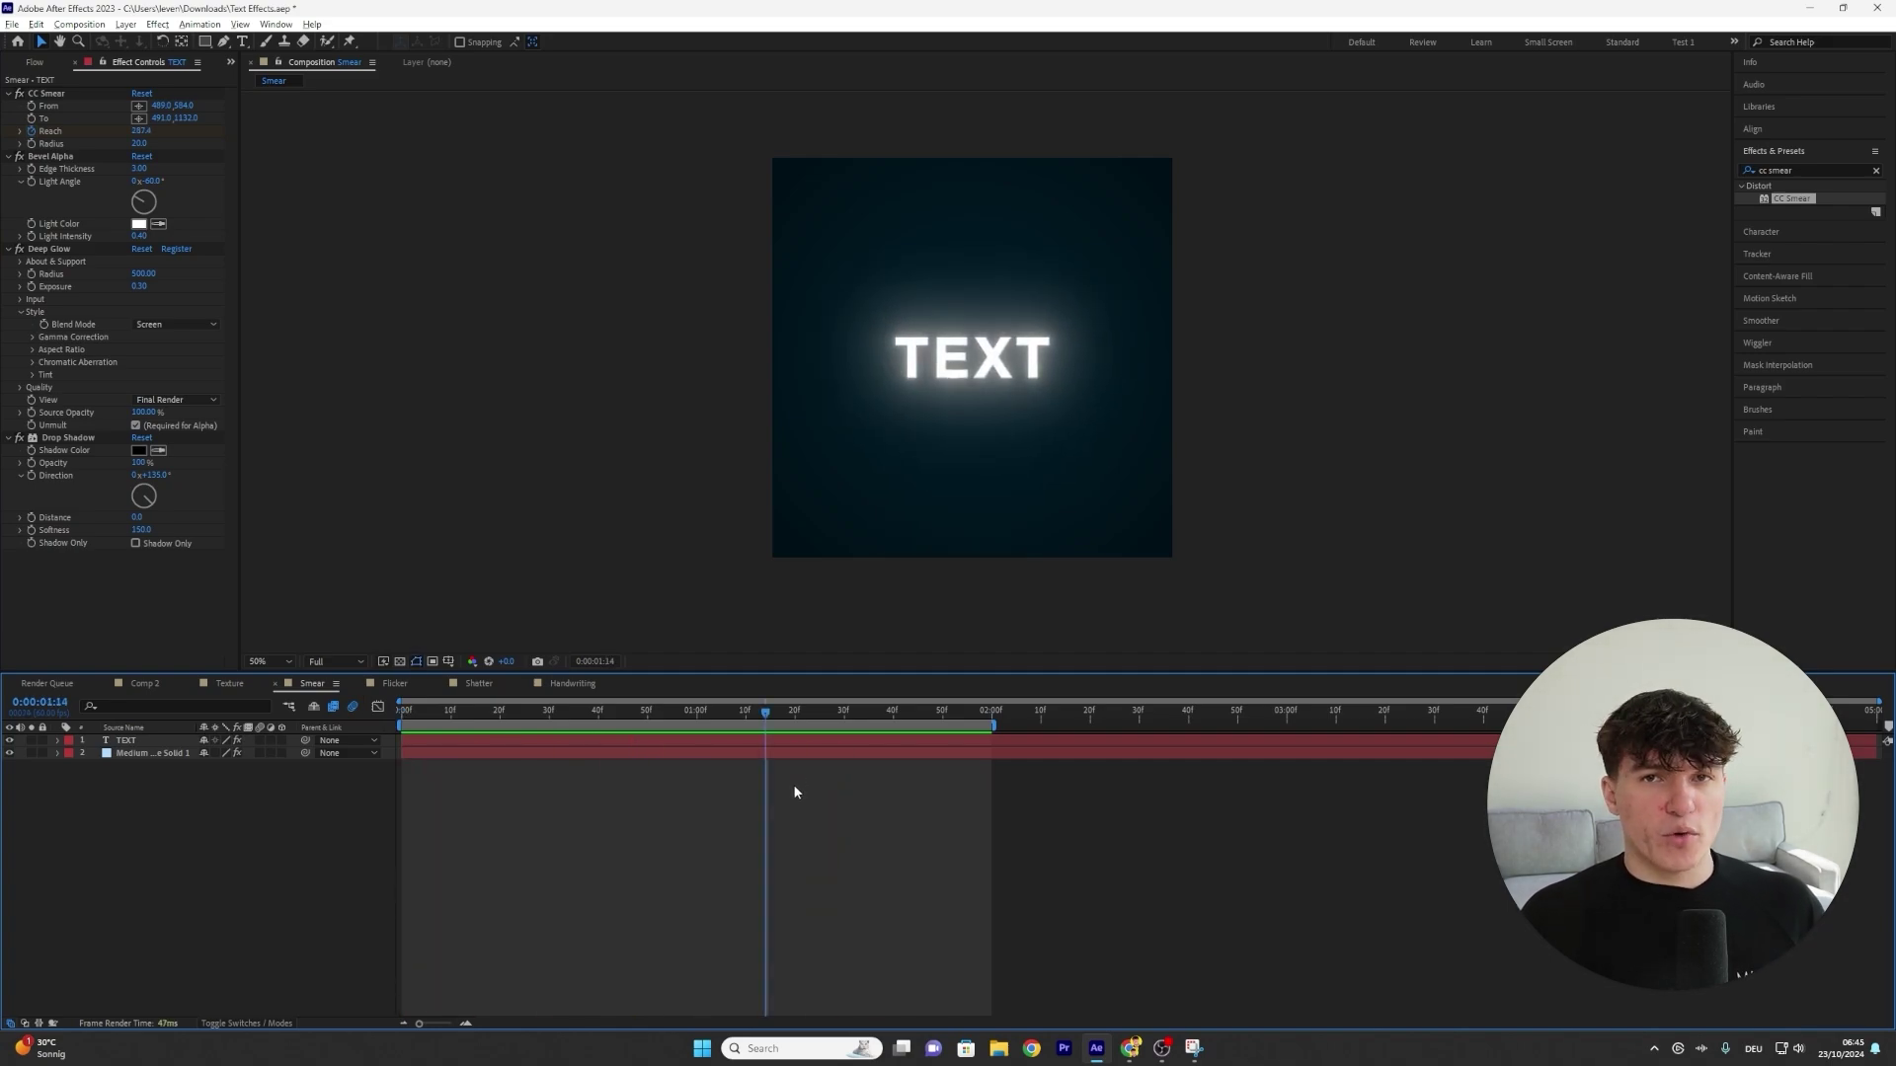
{"action": "left_click", "coordinate": [739, 741]}
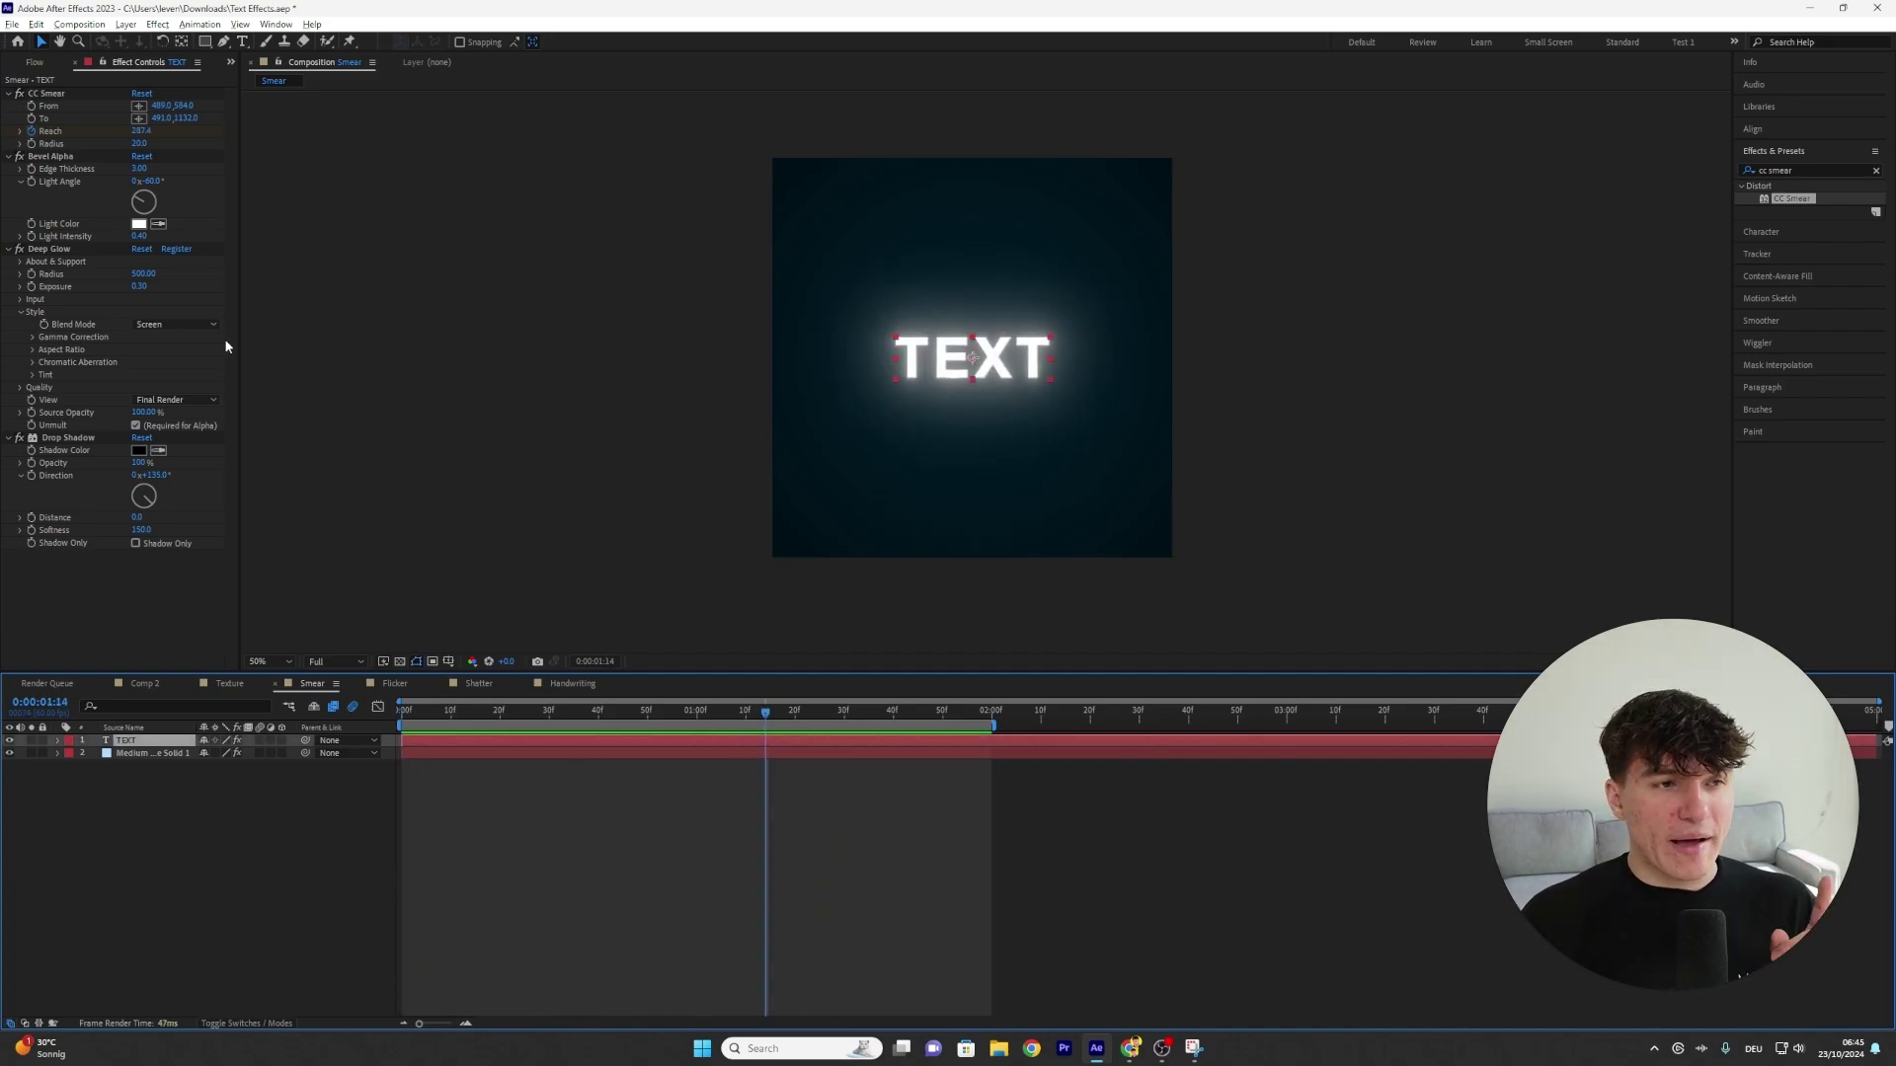
{"action": "left_click", "coordinate": [49, 103]}
{"action": "left_click", "coordinate": [53, 94]}
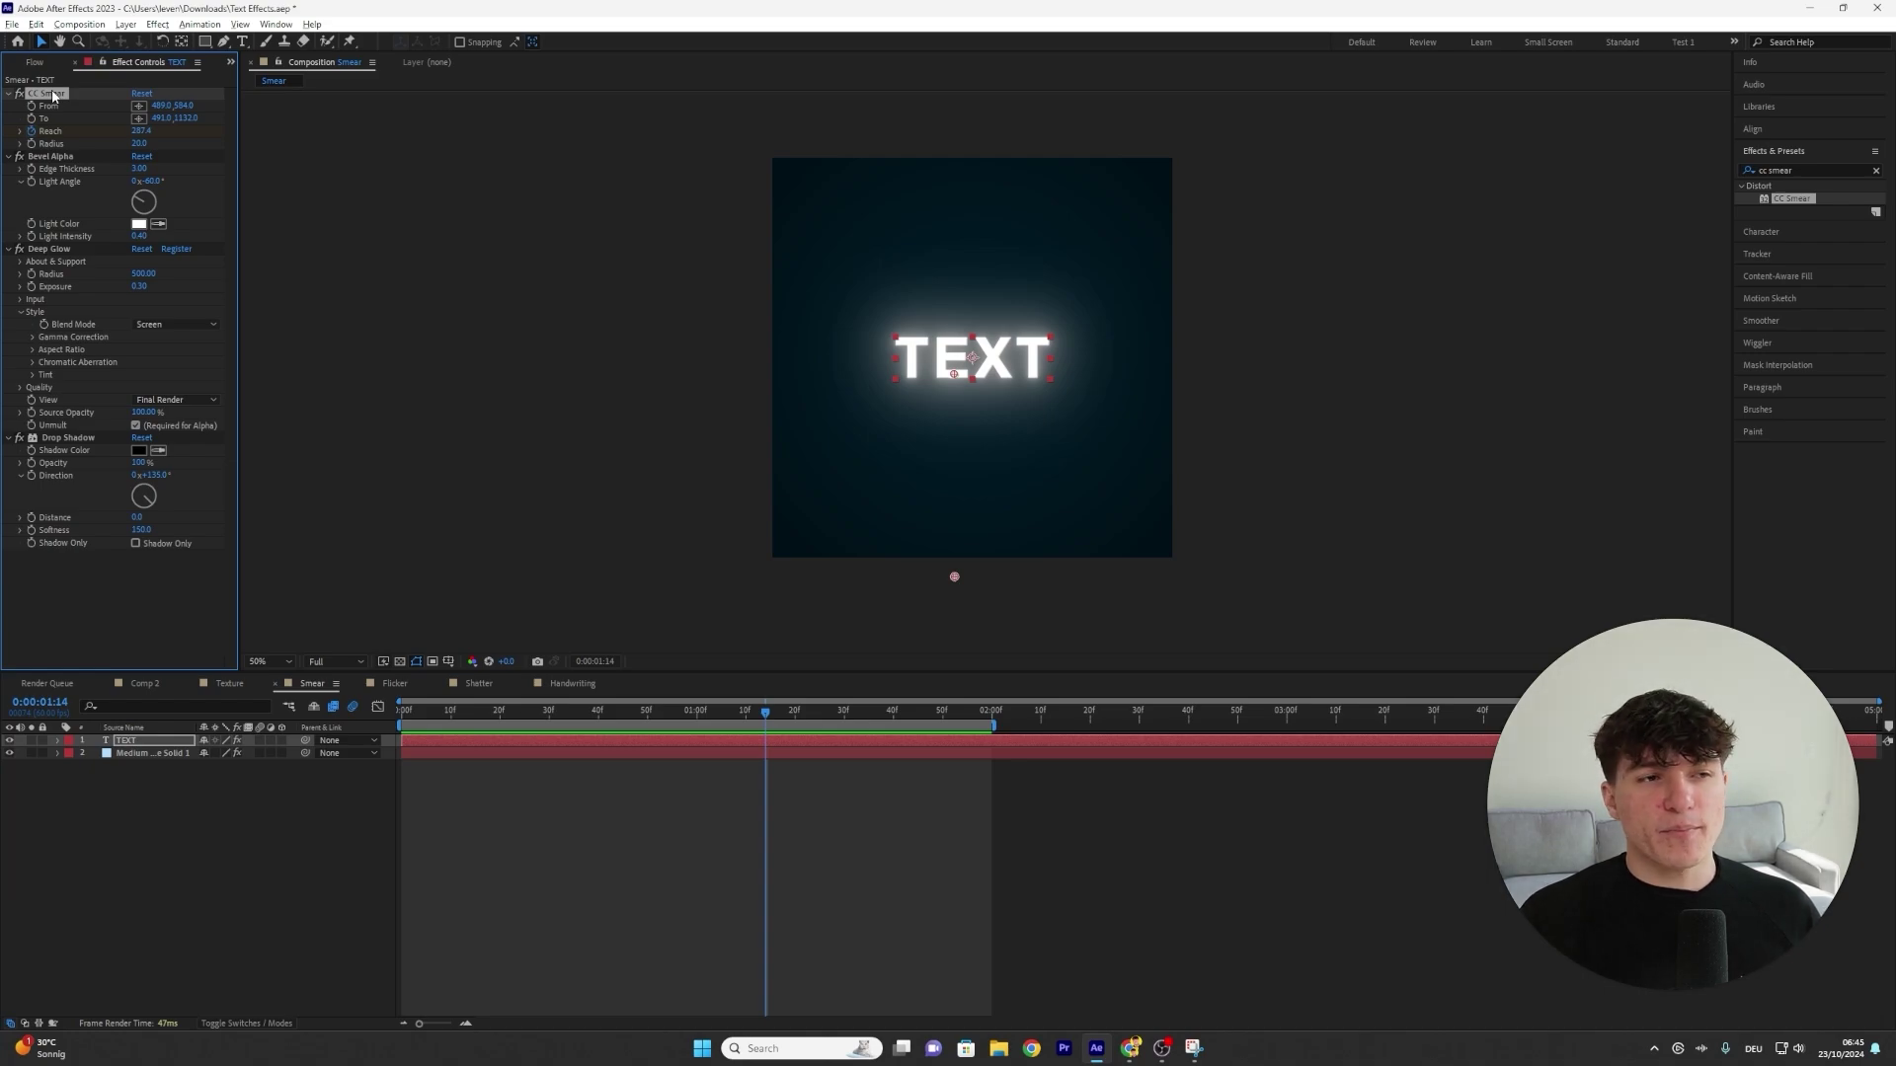
{"action": "key", "text": "ctrl+d"}
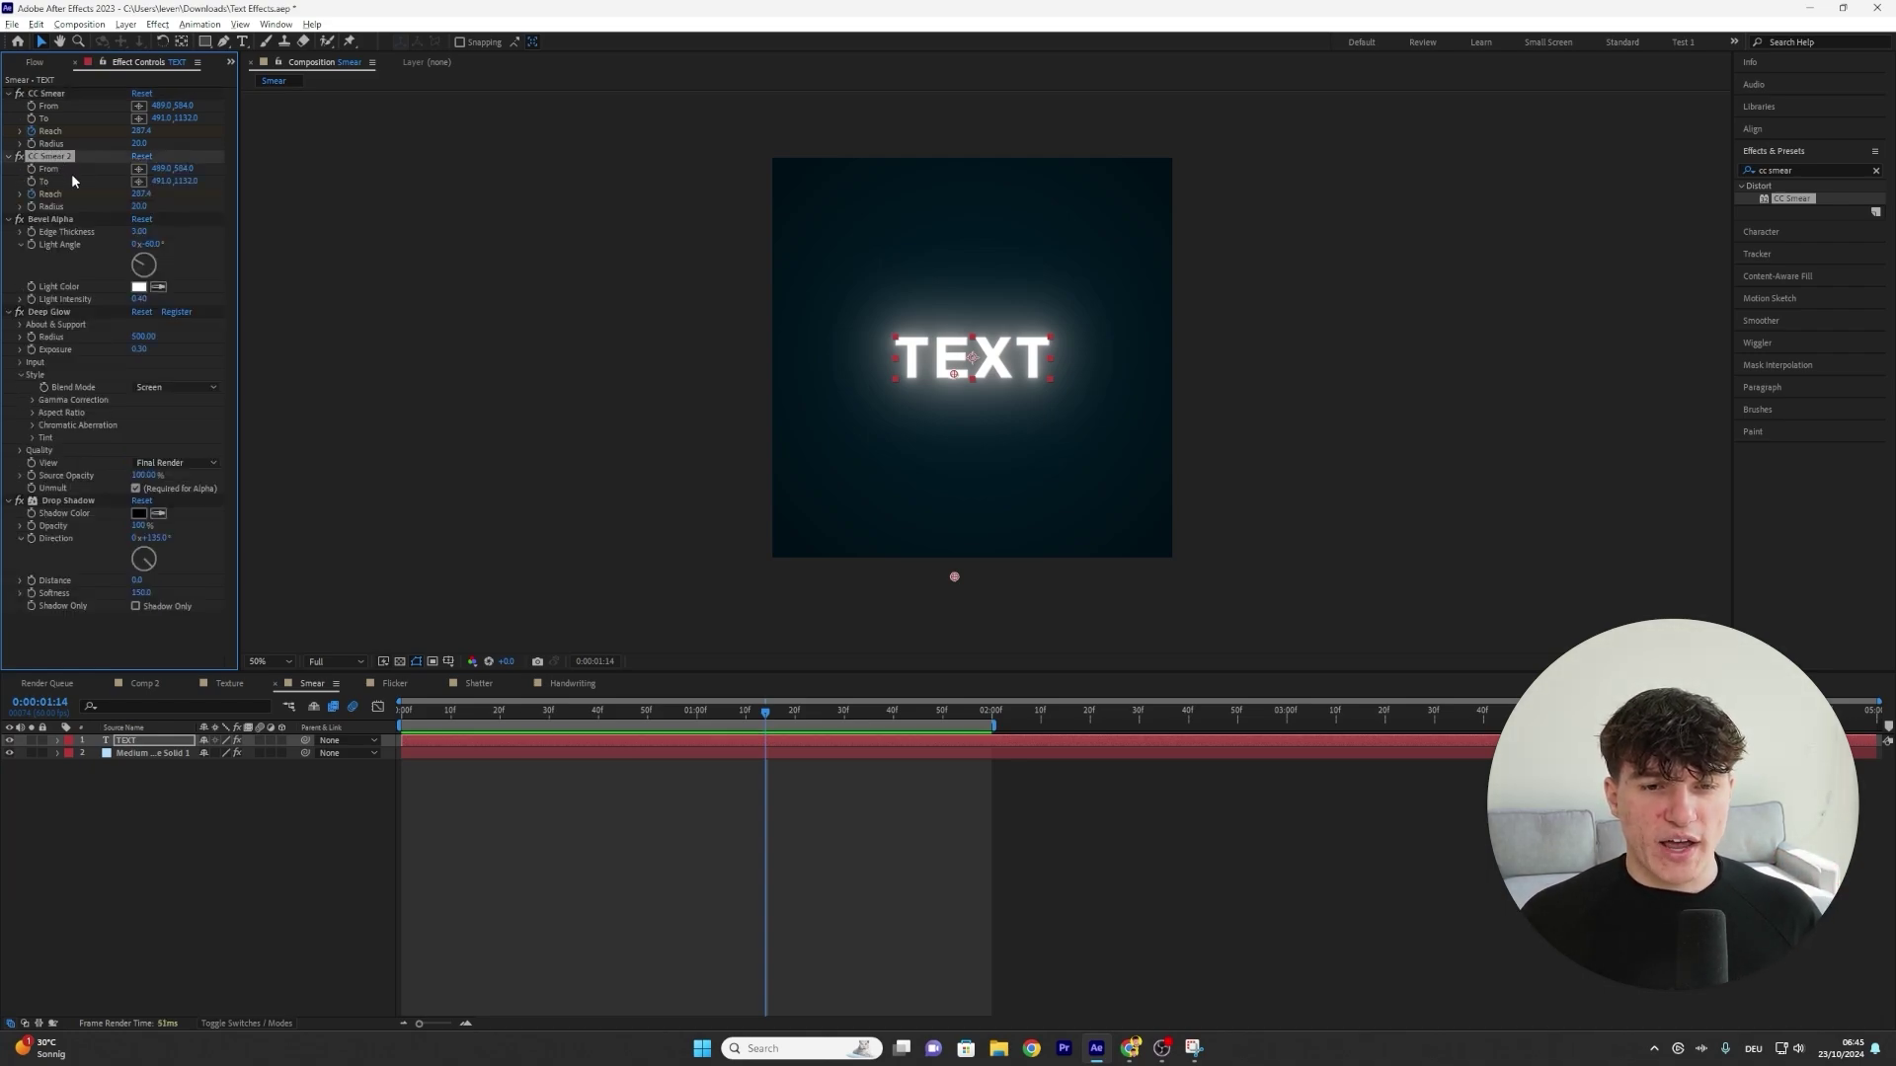
Position CC Smear 2's From and To points beneath a letter and preview the drip
{"action": "left_click_drag", "start_coordinate": [955, 373], "coordinate": [1007, 378]}
{"action": "left_click_drag", "start_coordinate": [954, 576], "coordinate": [998, 579]}
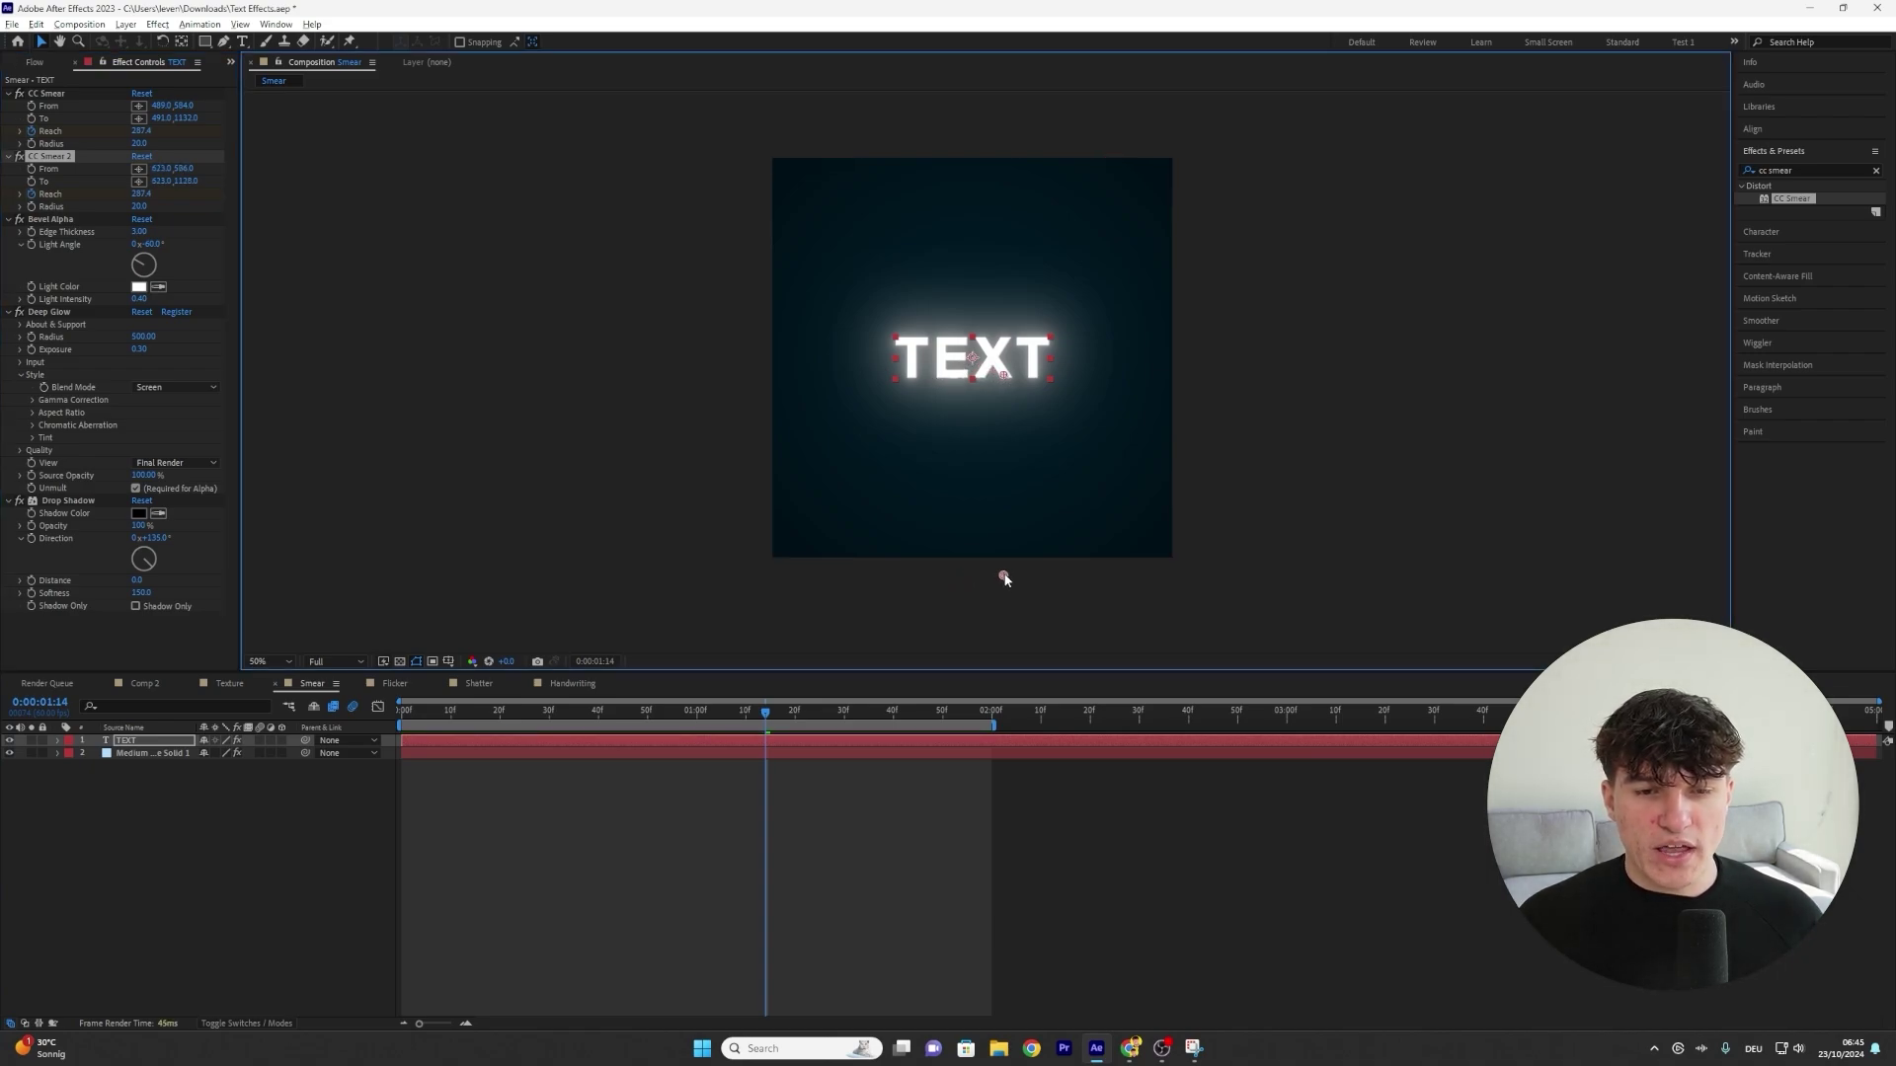
{"action": "key", "text": "Page_Up"}
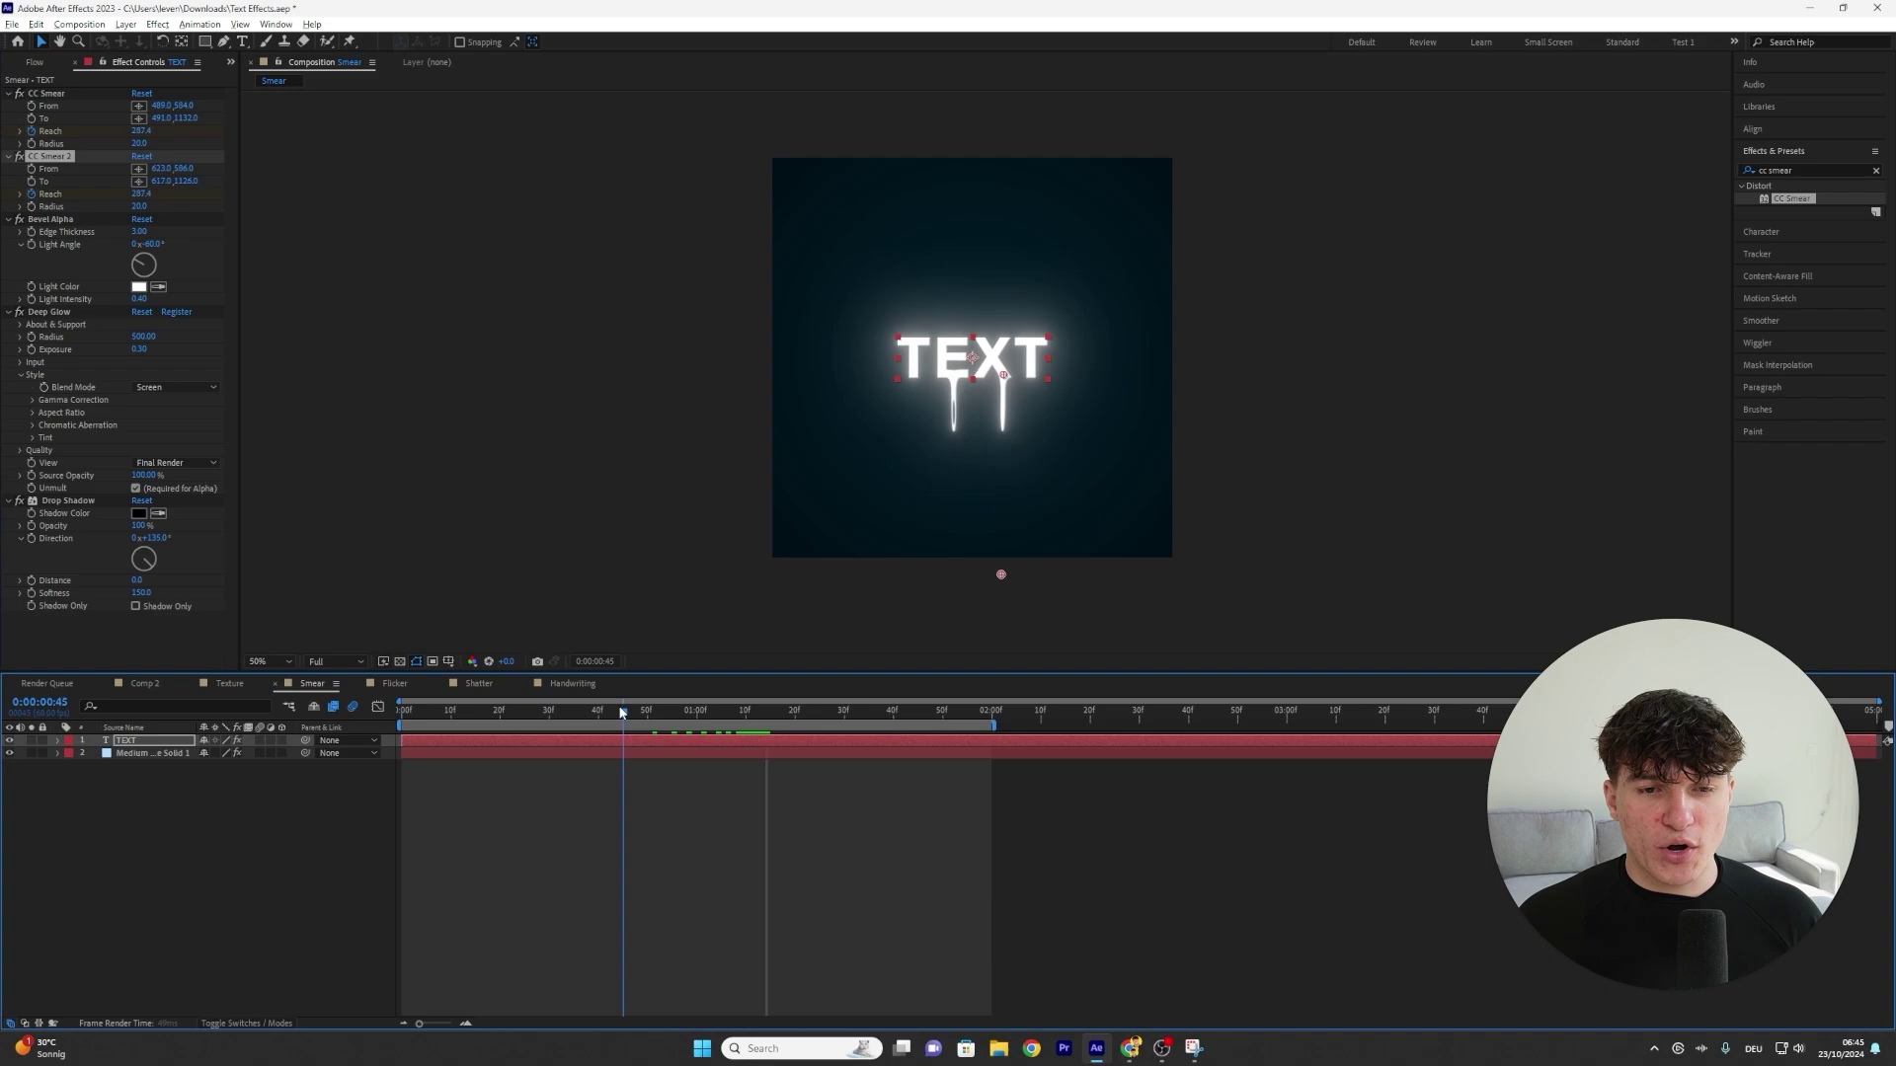
{"action": "left_click", "coordinate": [531, 711]}
{"action": "key", "text": "space"}
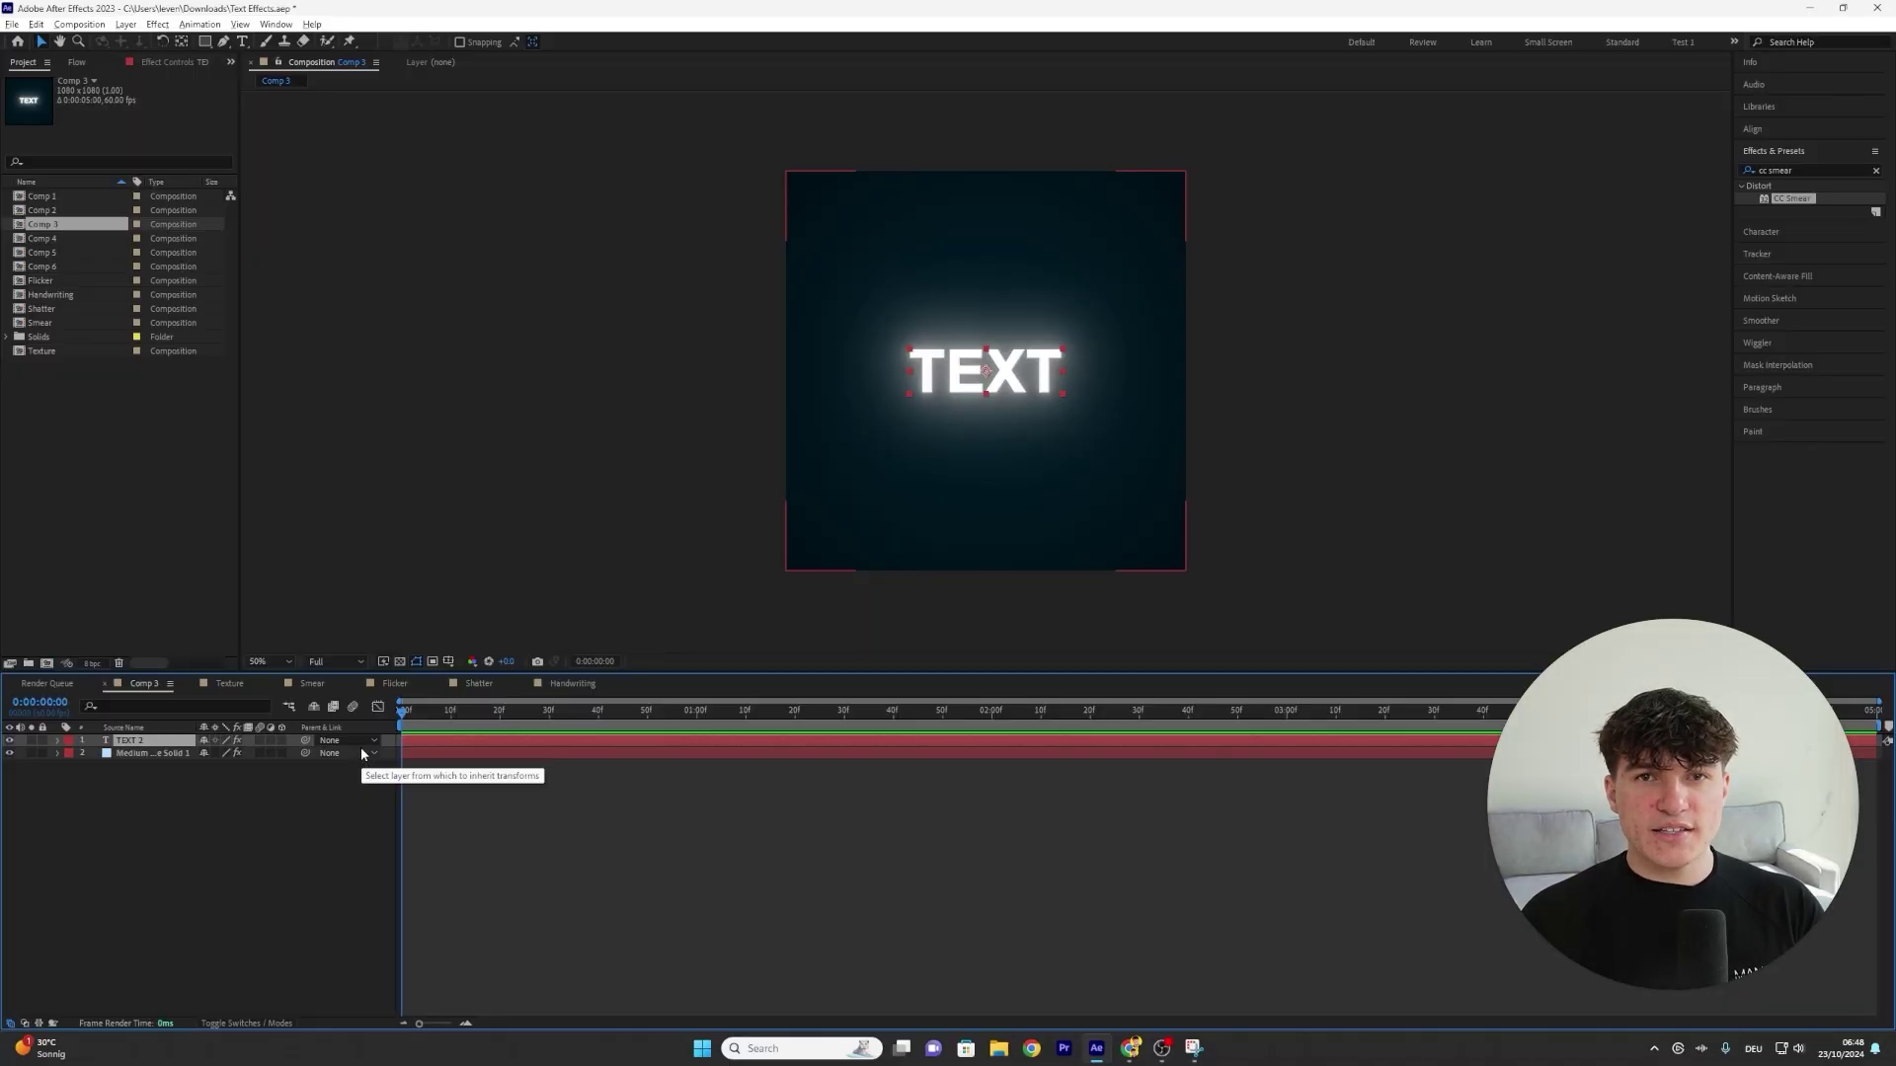
Add an Opacity animator to TEXT 2 with Opacity at 0%
{"action": "left_click", "coordinate": [58, 741]}
{"action": "left_click", "coordinate": [287, 753]}
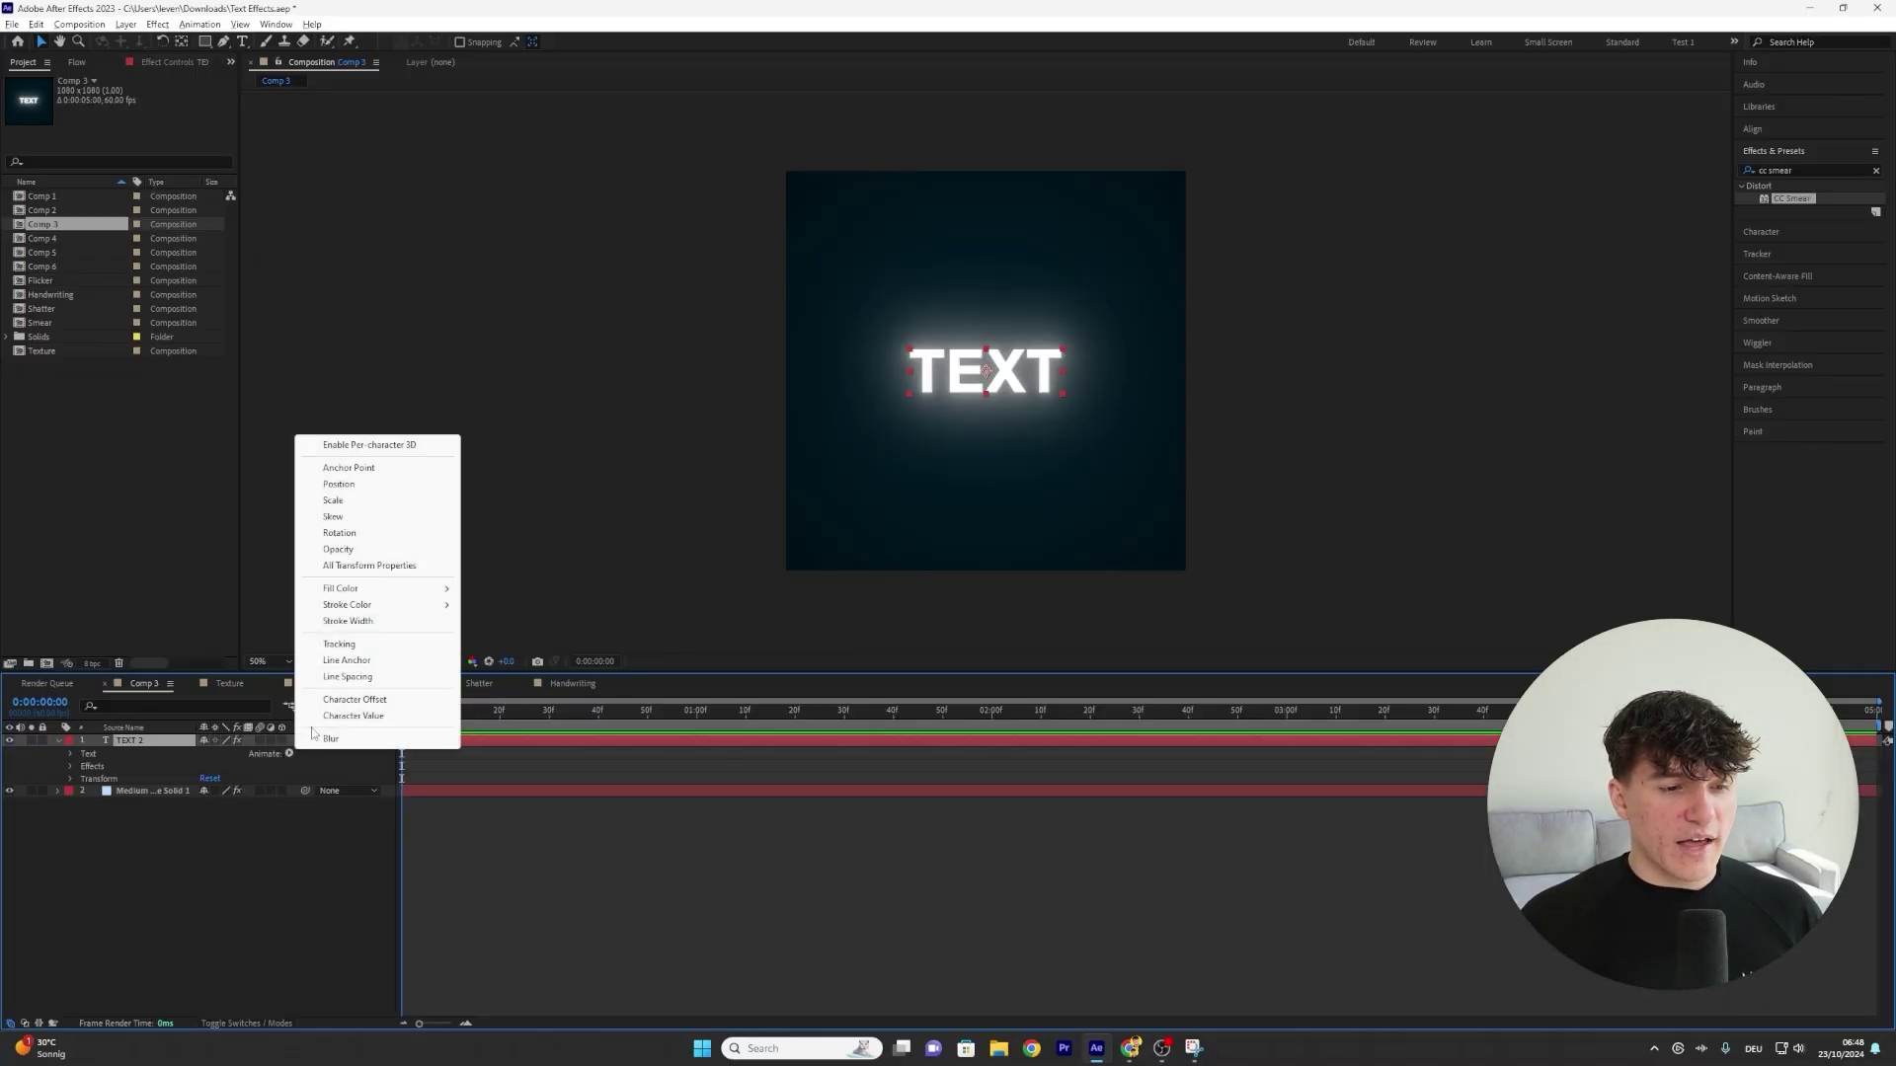
{"action": "left_click", "coordinate": [372, 558]}
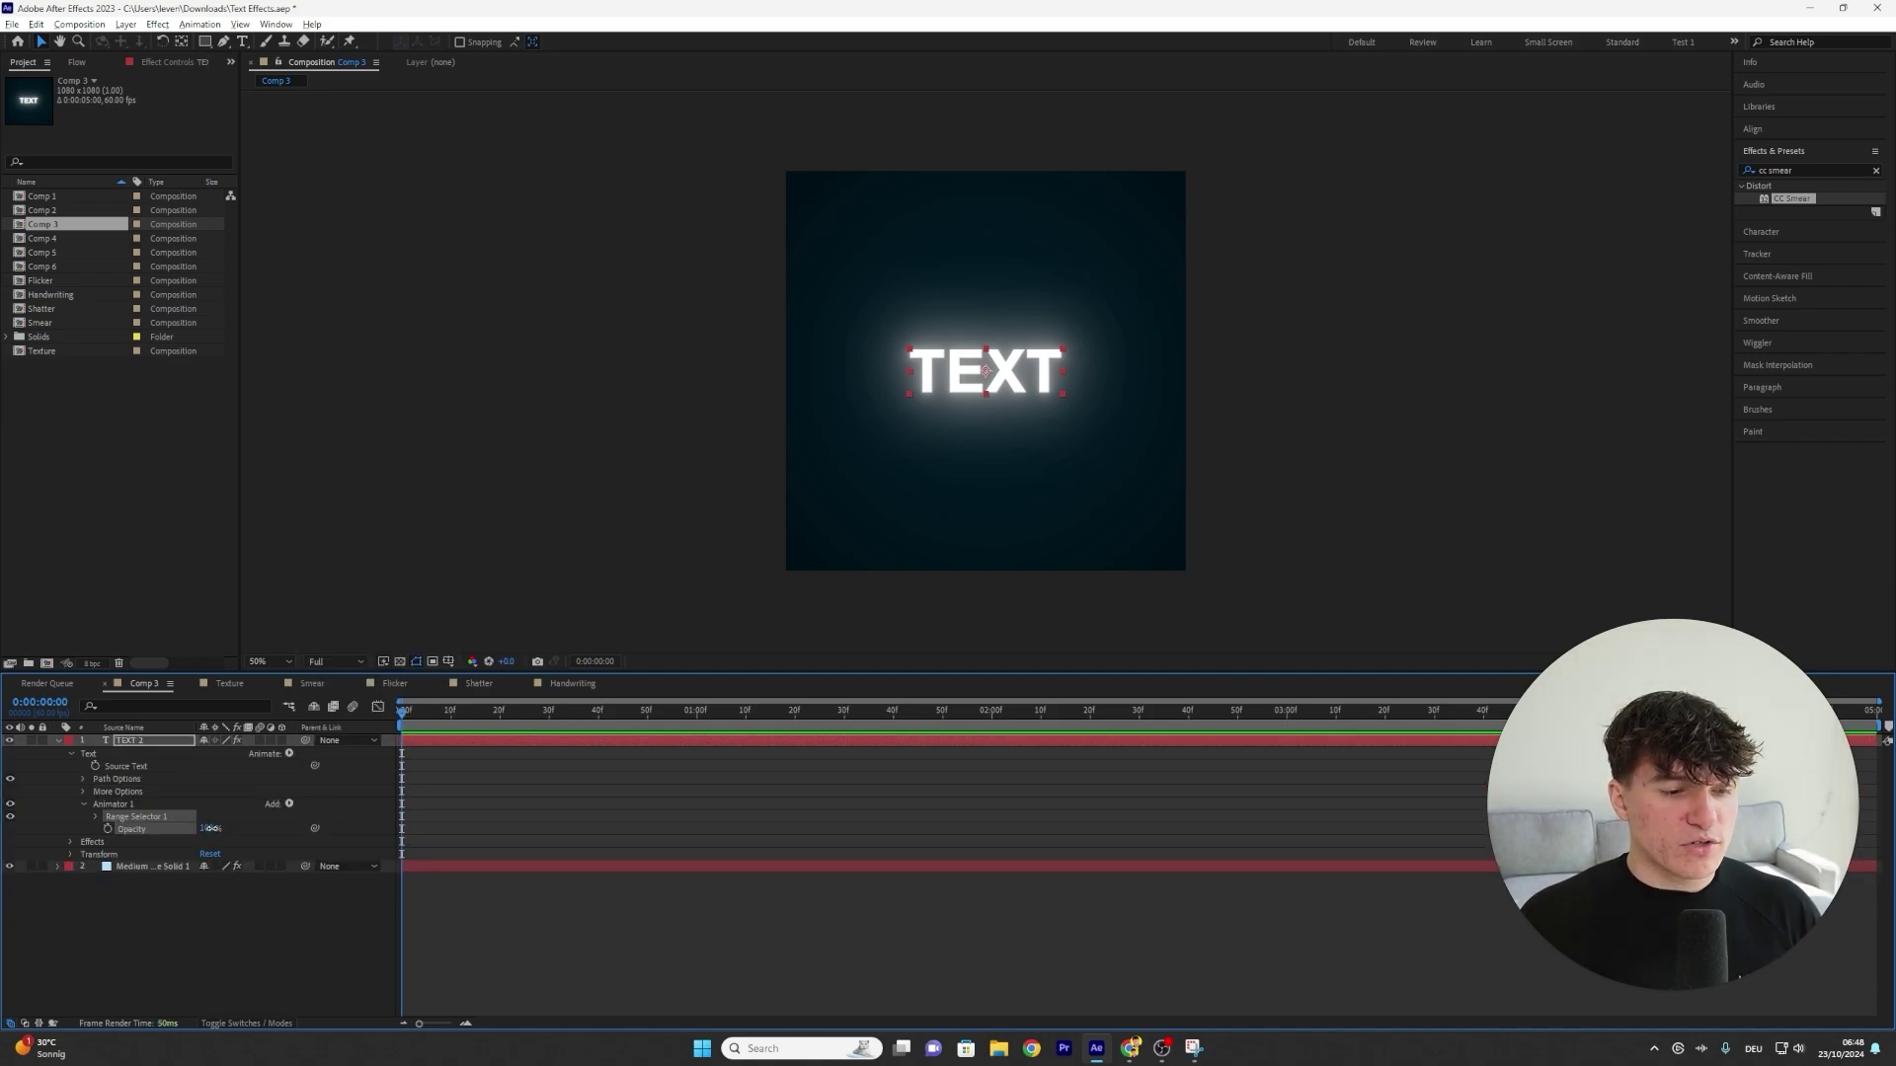
{"action": "left_click_drag", "start_coordinate": [210, 828], "coordinate": [118, 837]}
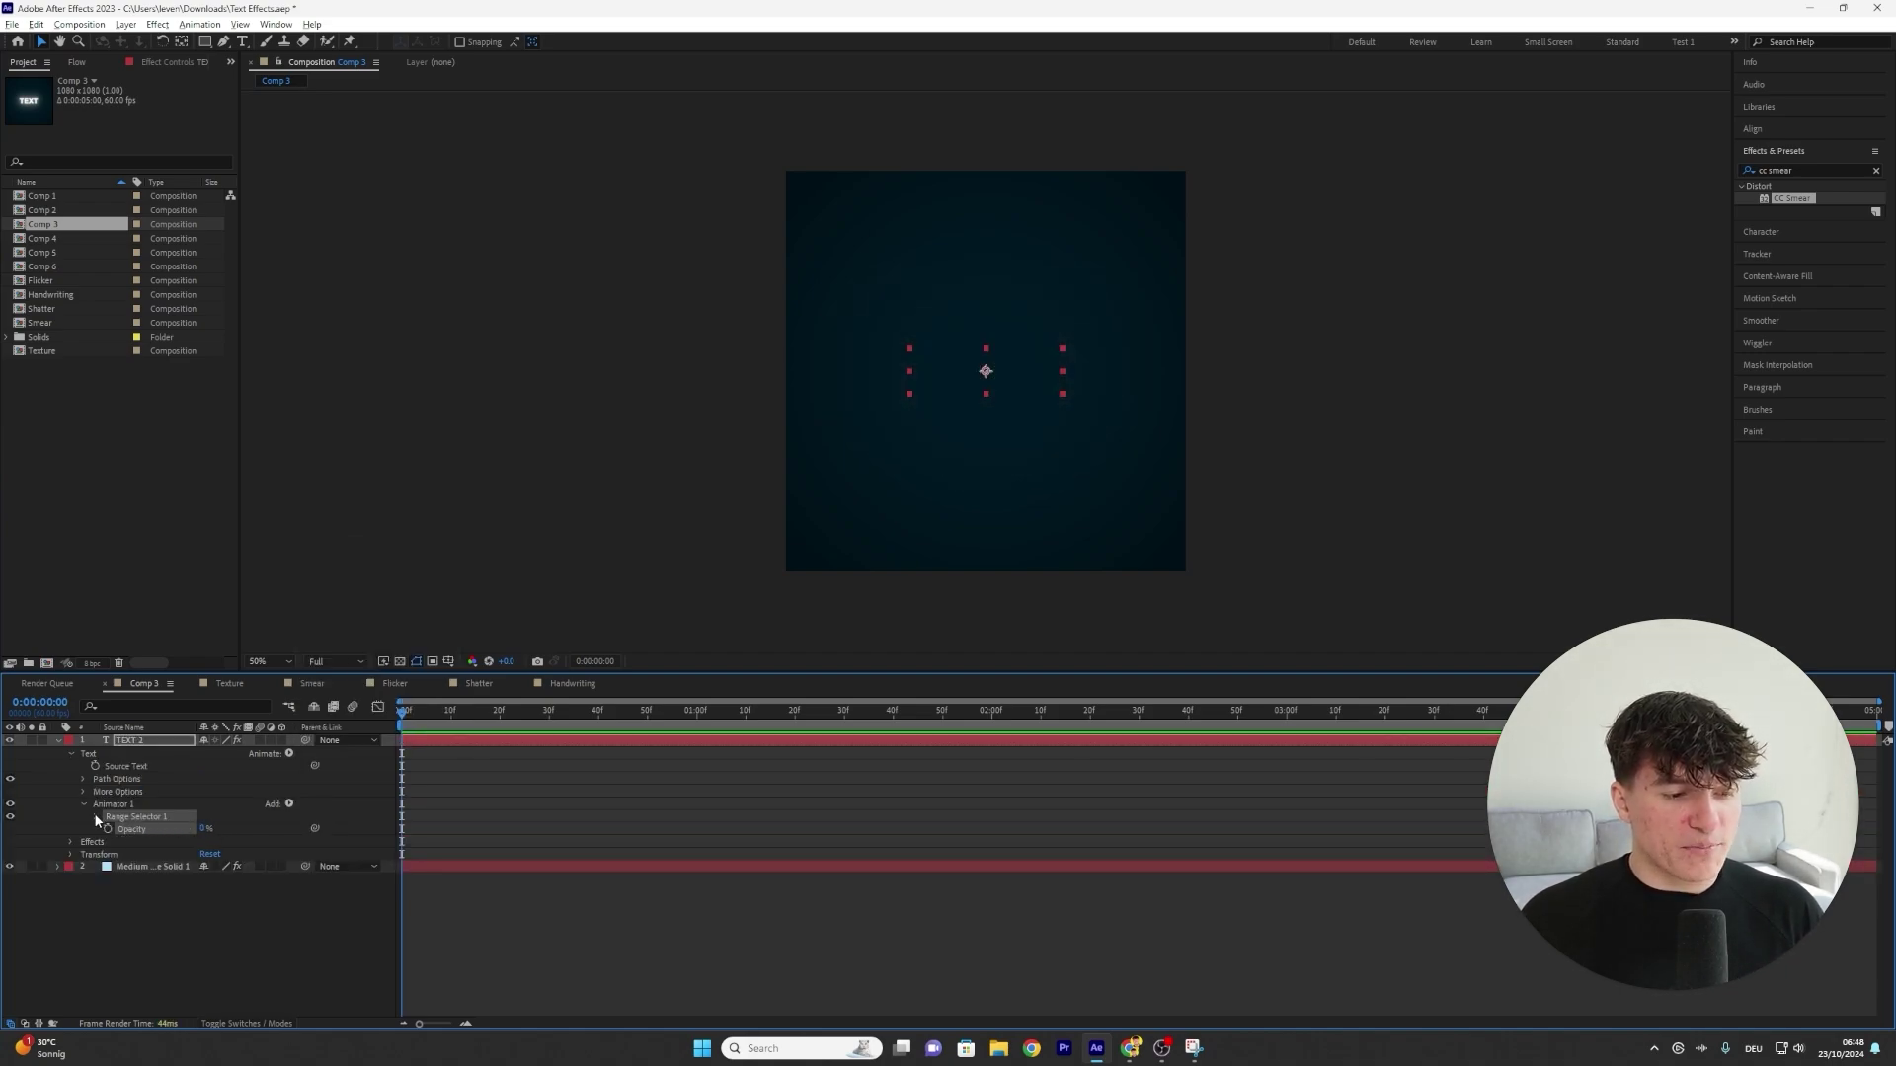
Keyframe the Range Selector Offset from 0% at frame 0 to 100% at one second
{"action": "left_click", "coordinate": [96, 817]}
{"action": "left_click", "coordinate": [123, 854]}
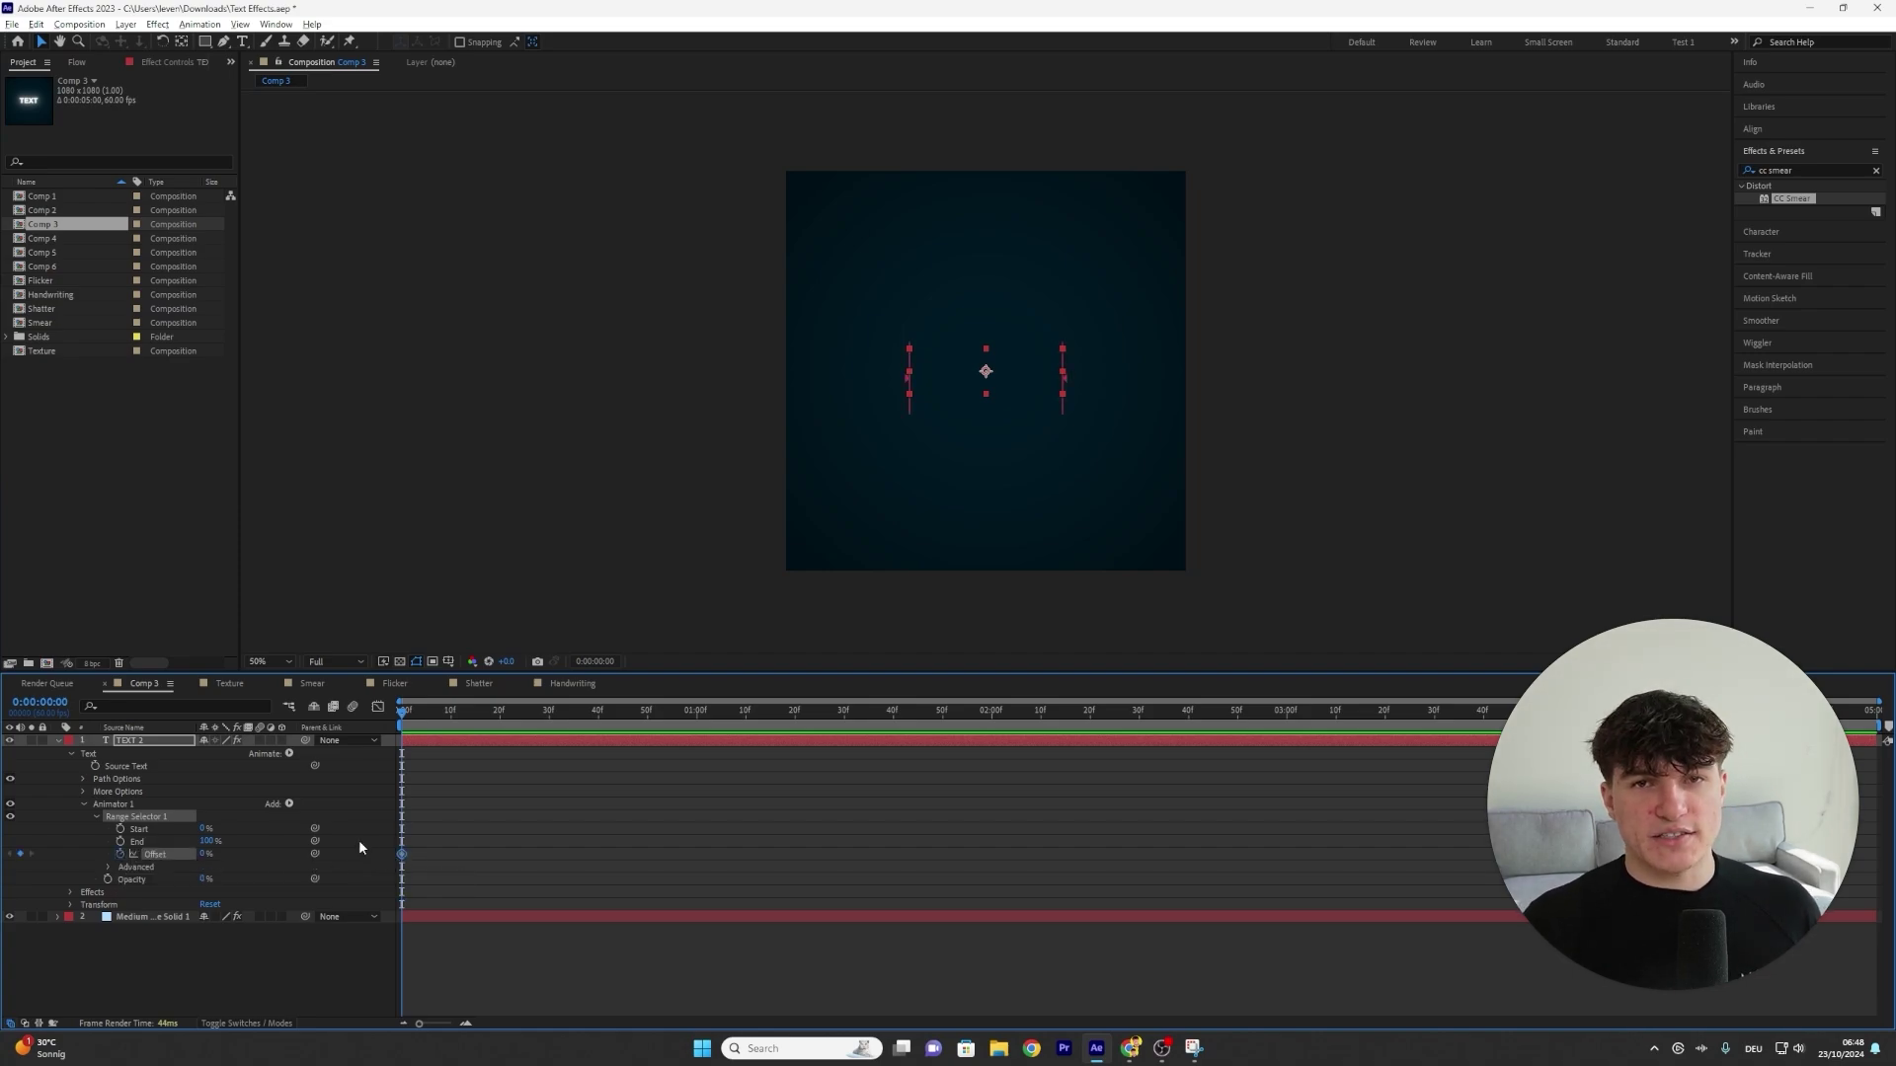
{"action": "left_click", "coordinate": [697, 713]}
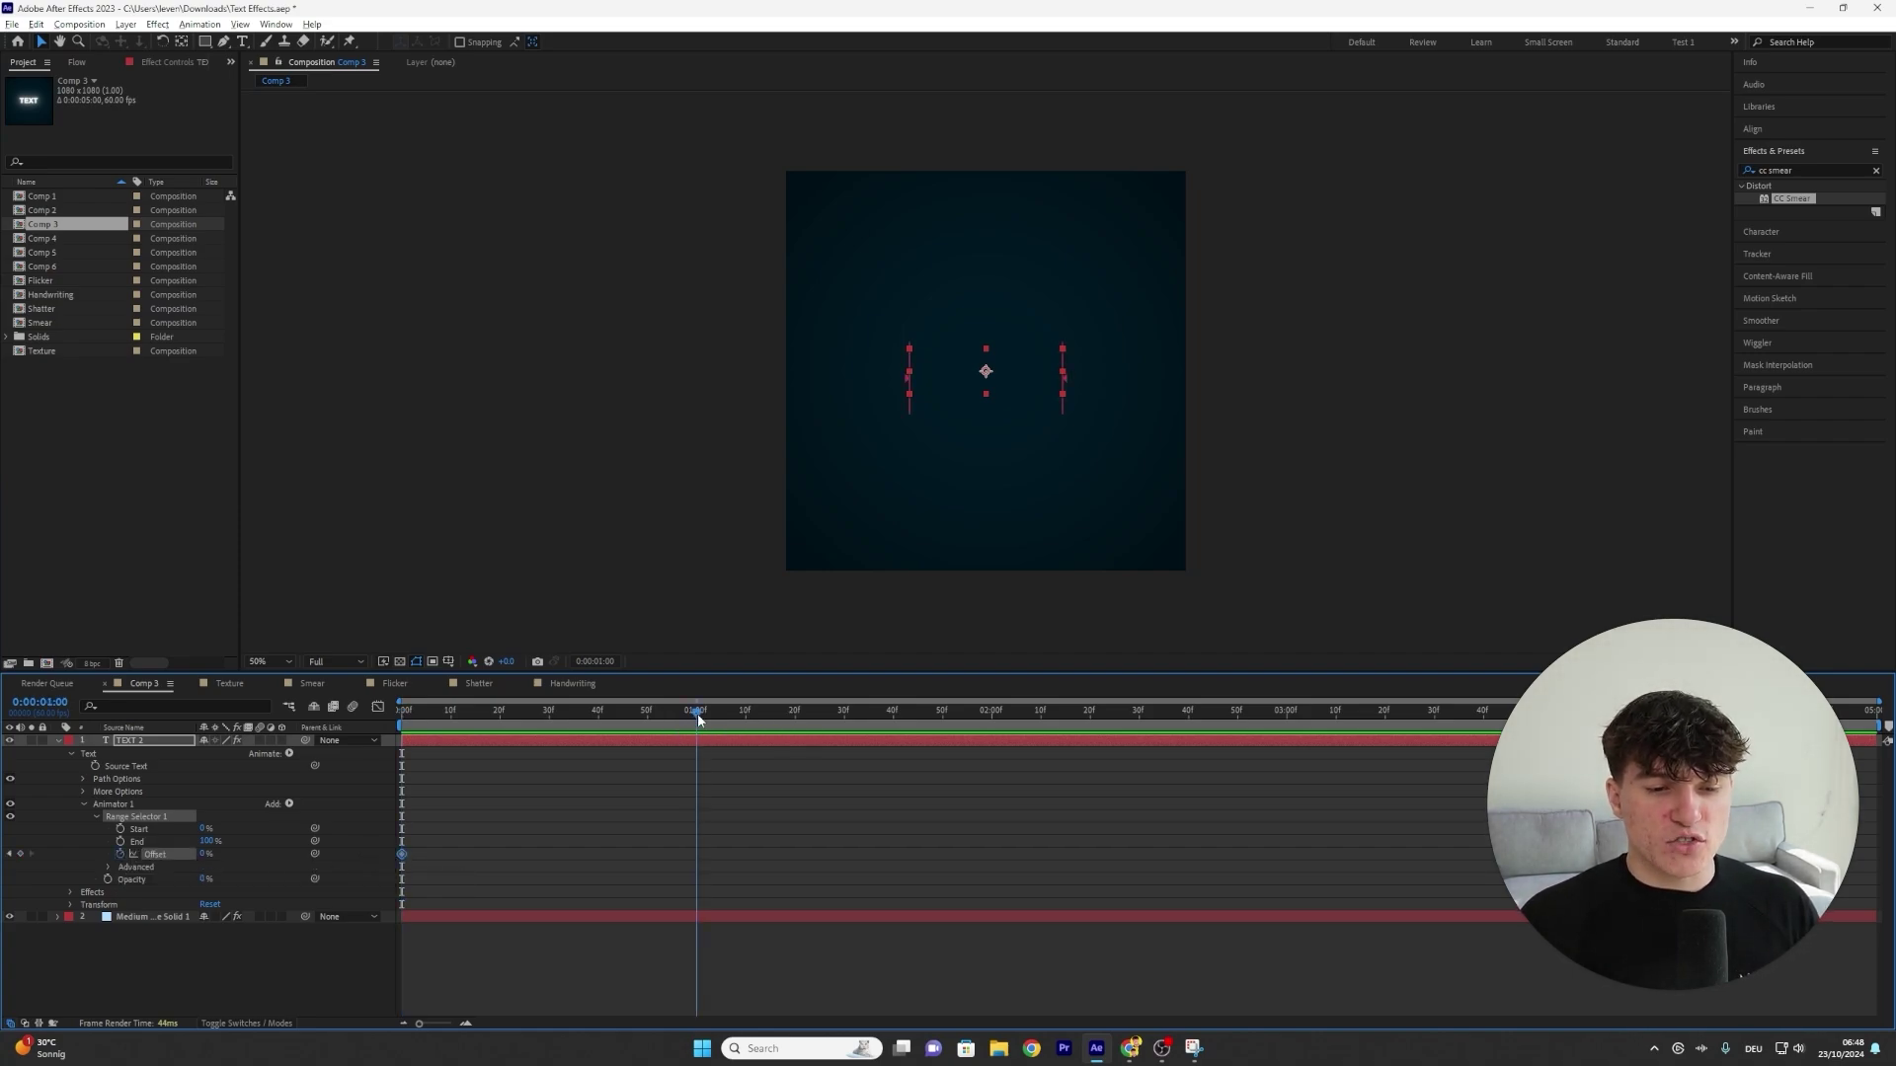
{"action": "left_click", "coordinate": [206, 854]}
{"action": "type", "text": "100"}
{"action": "key", "text": "Return"}
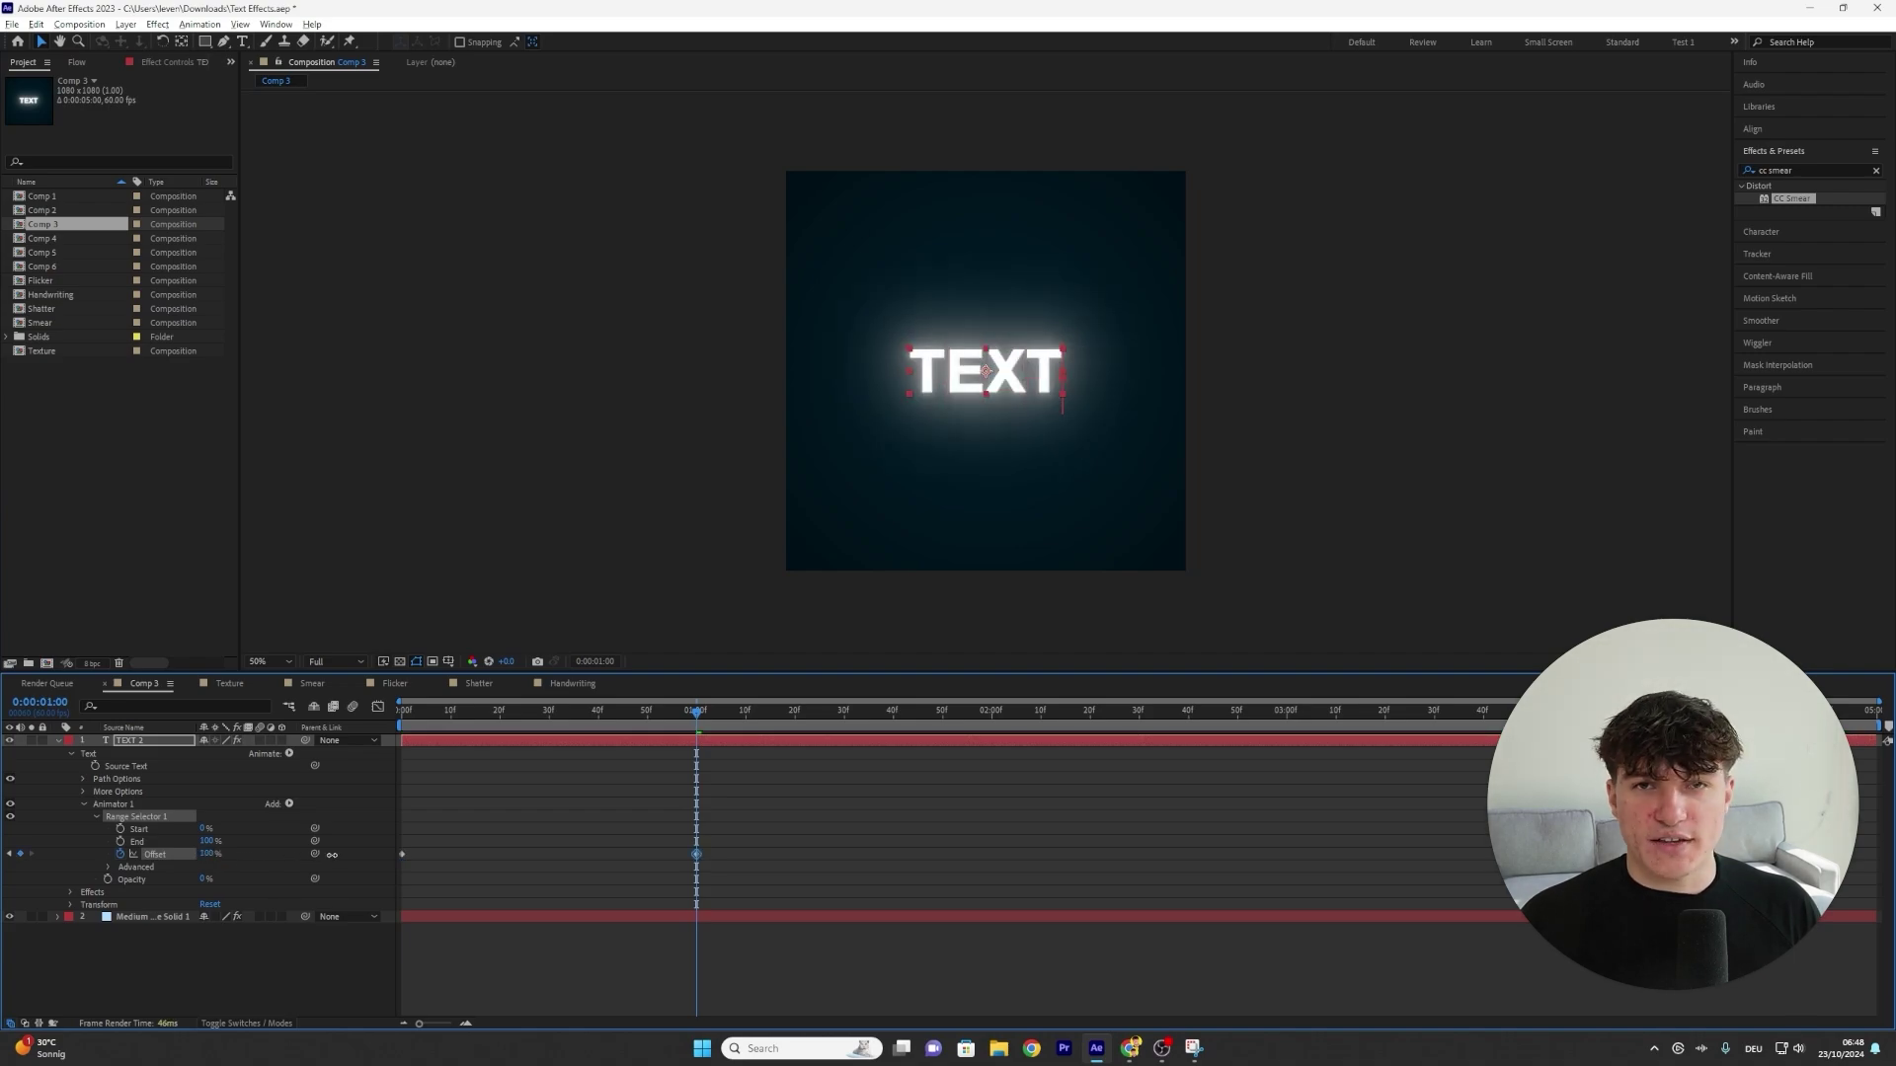
Turn on Randomize Order and give Random Seed the expression time*50
{"action": "left_click", "coordinate": [110, 867]}
{"action": "scroll", "coordinate": [258, 933], "scroll_direction": "down", "scroll_amount": 1}
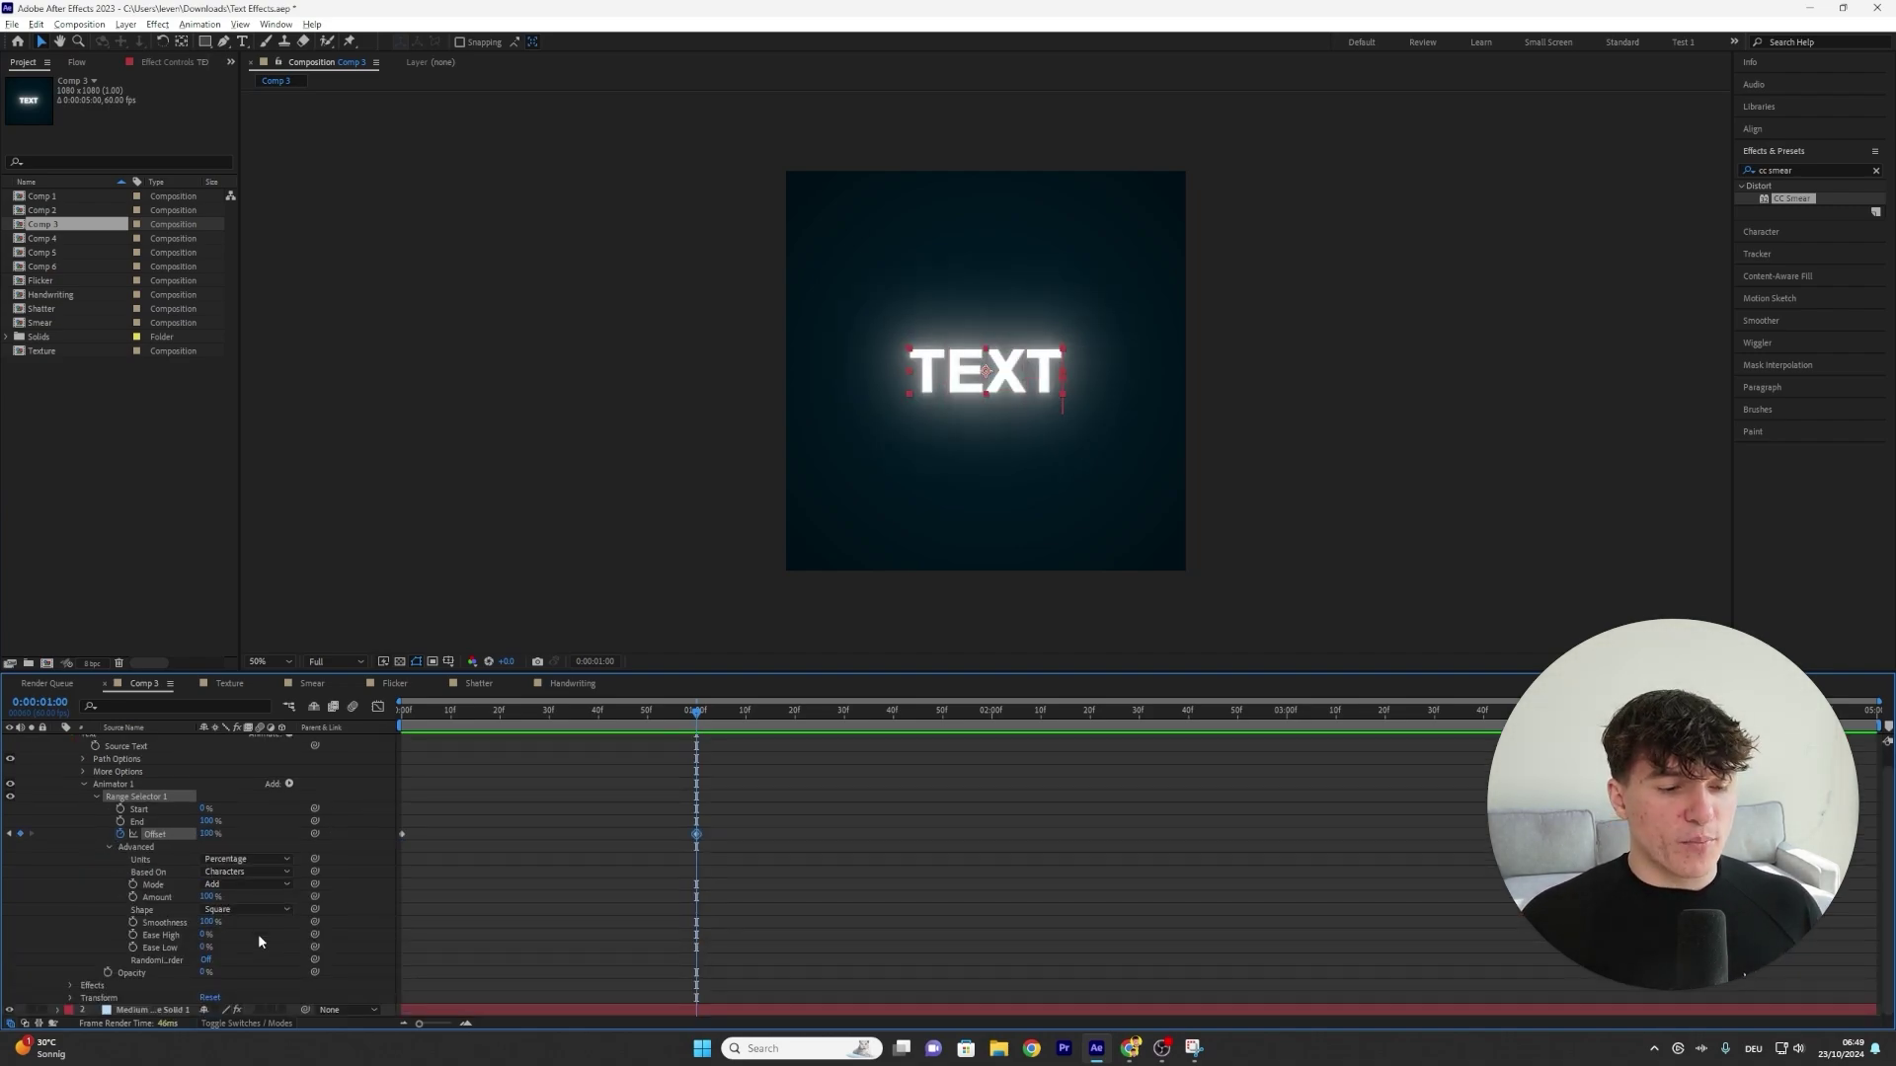
{"action": "left_click", "coordinate": [208, 960]}
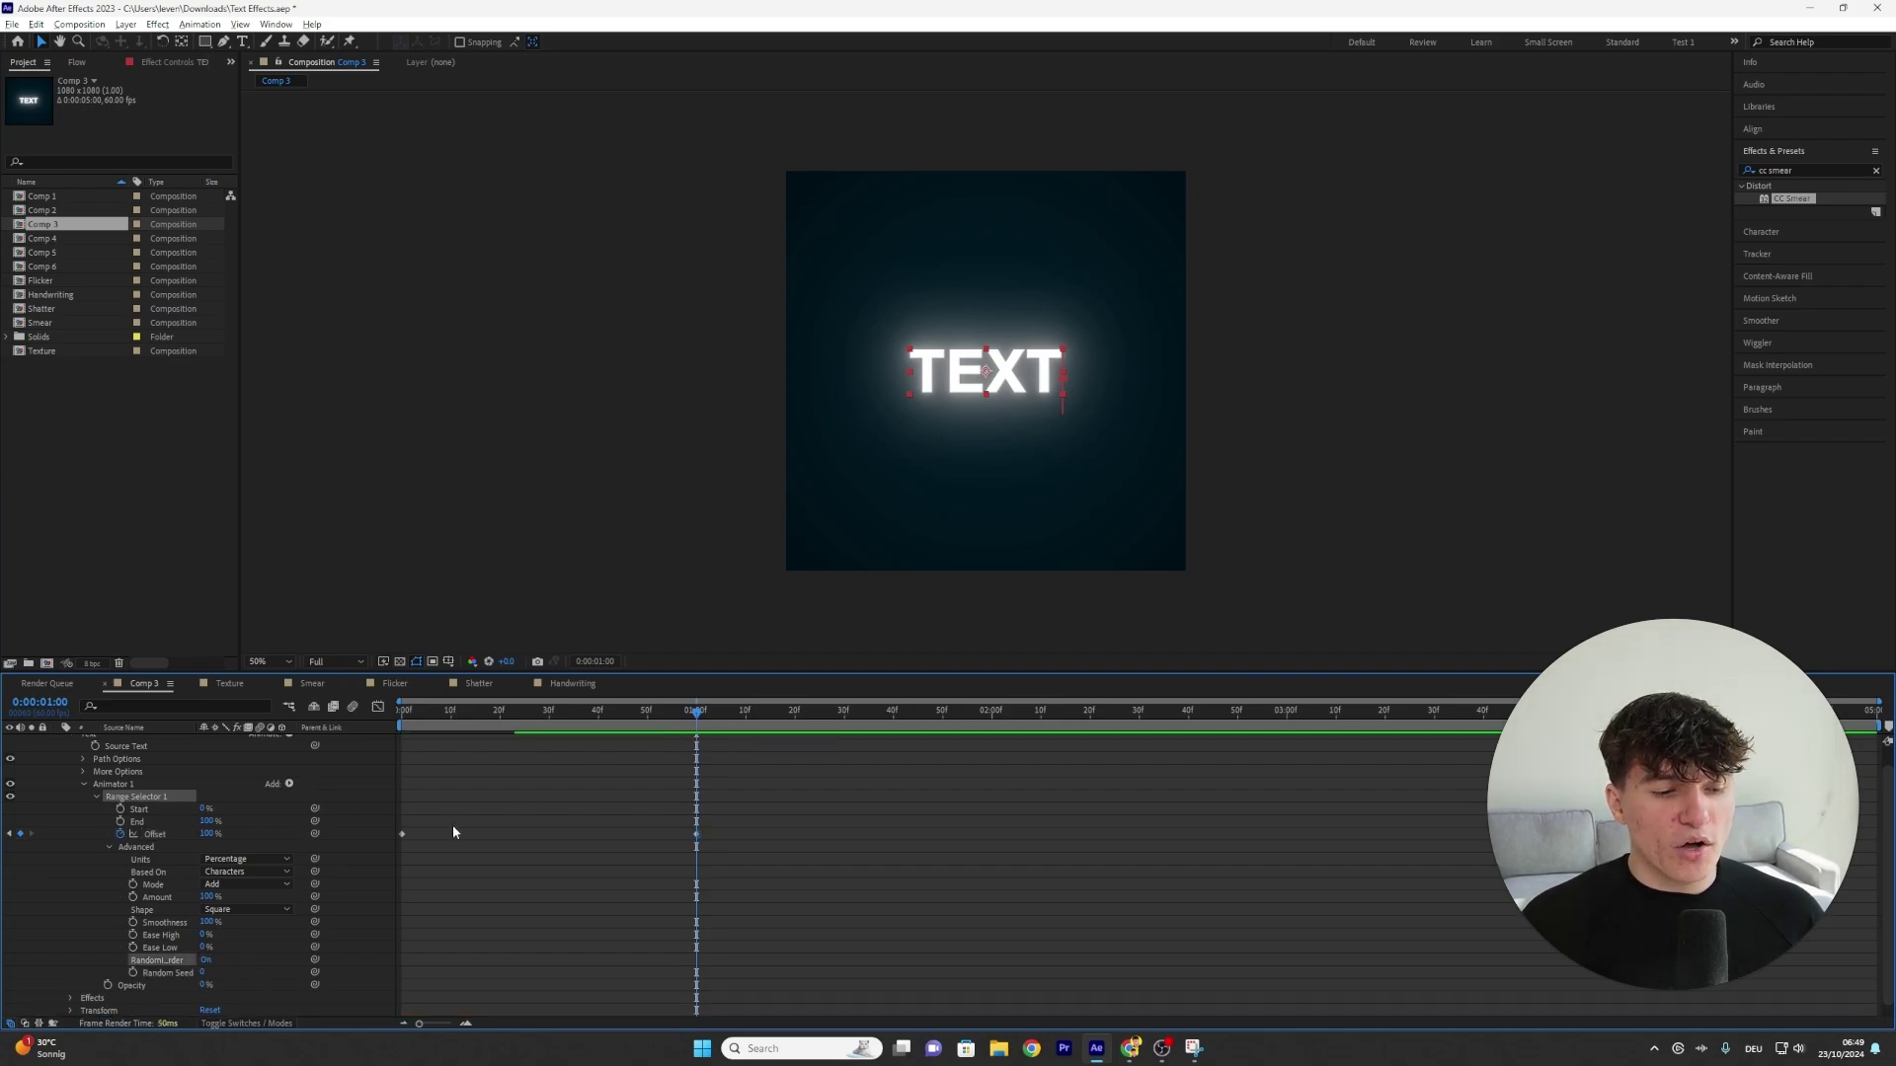
{"action": "left_click", "coordinate": [133, 974], "text": "alt"}
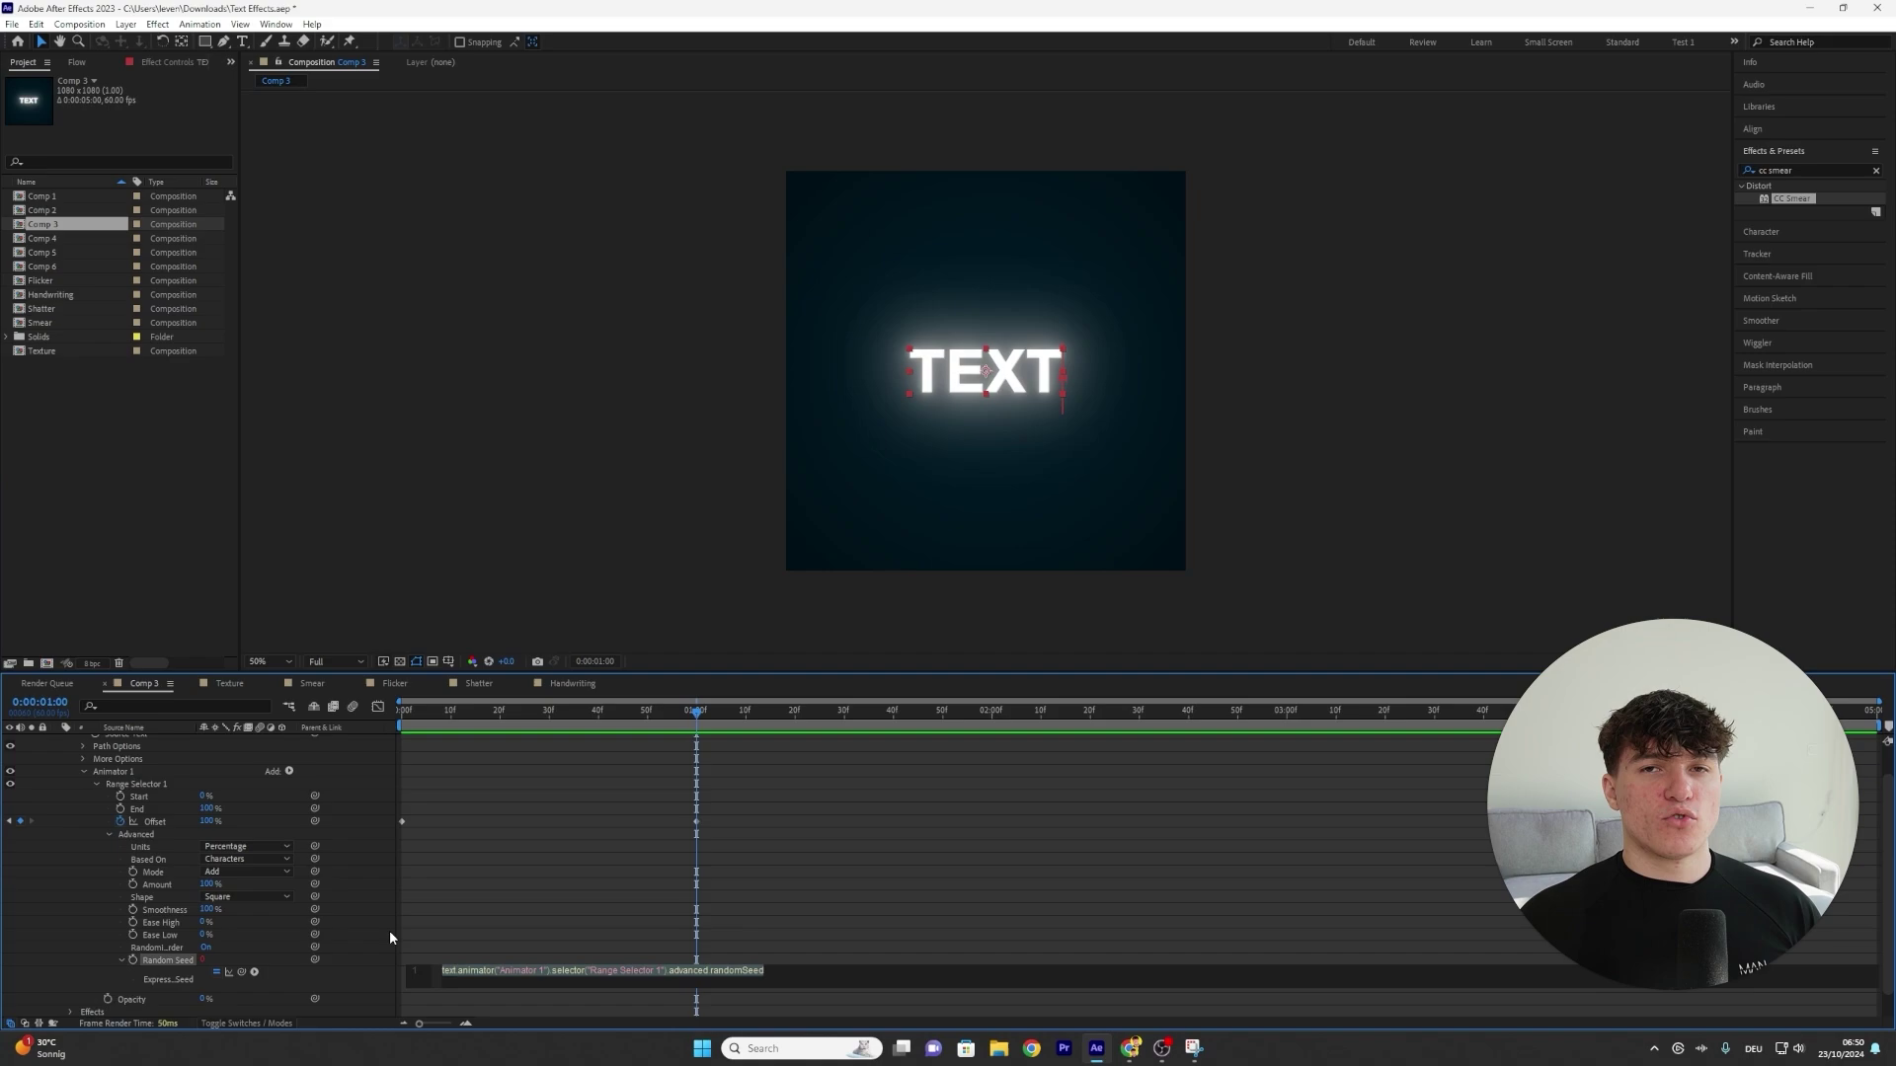
{"action": "type", "text": "tim"}
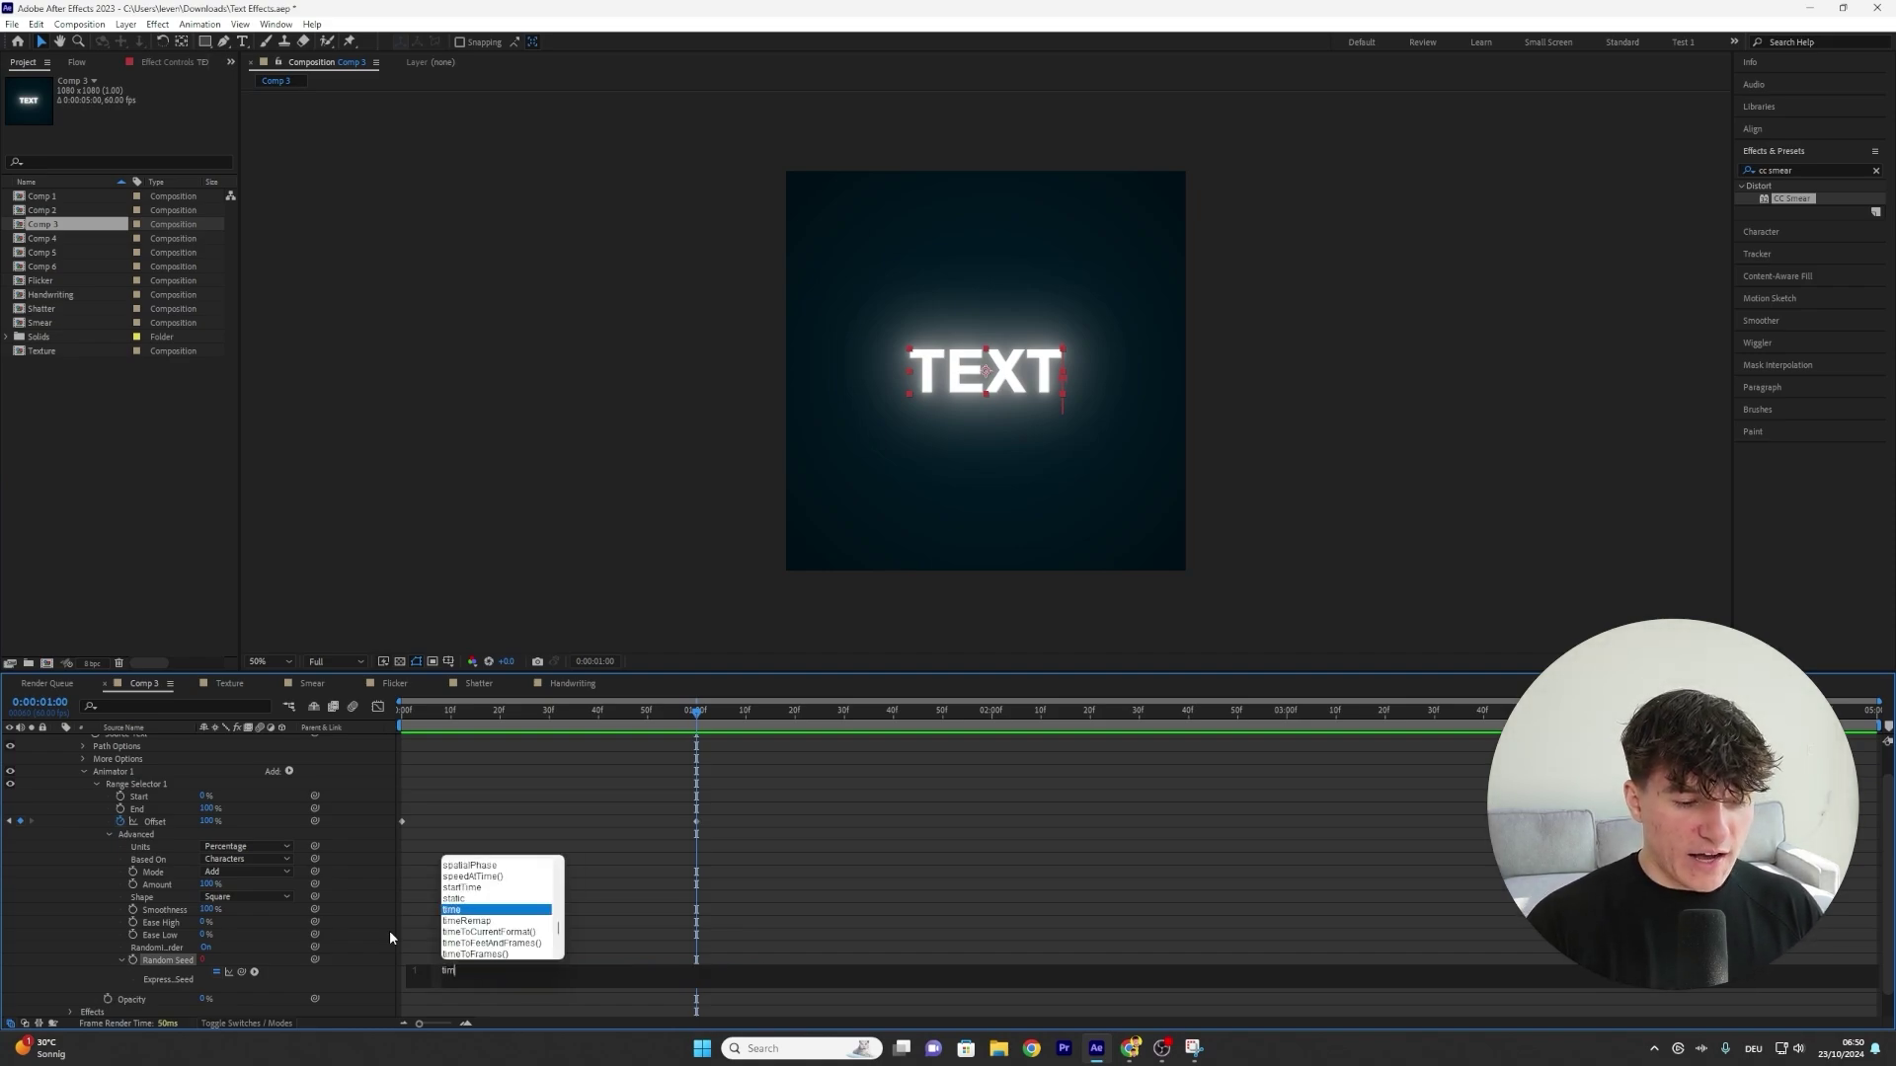
{"action": "type", "text": "e*50"}
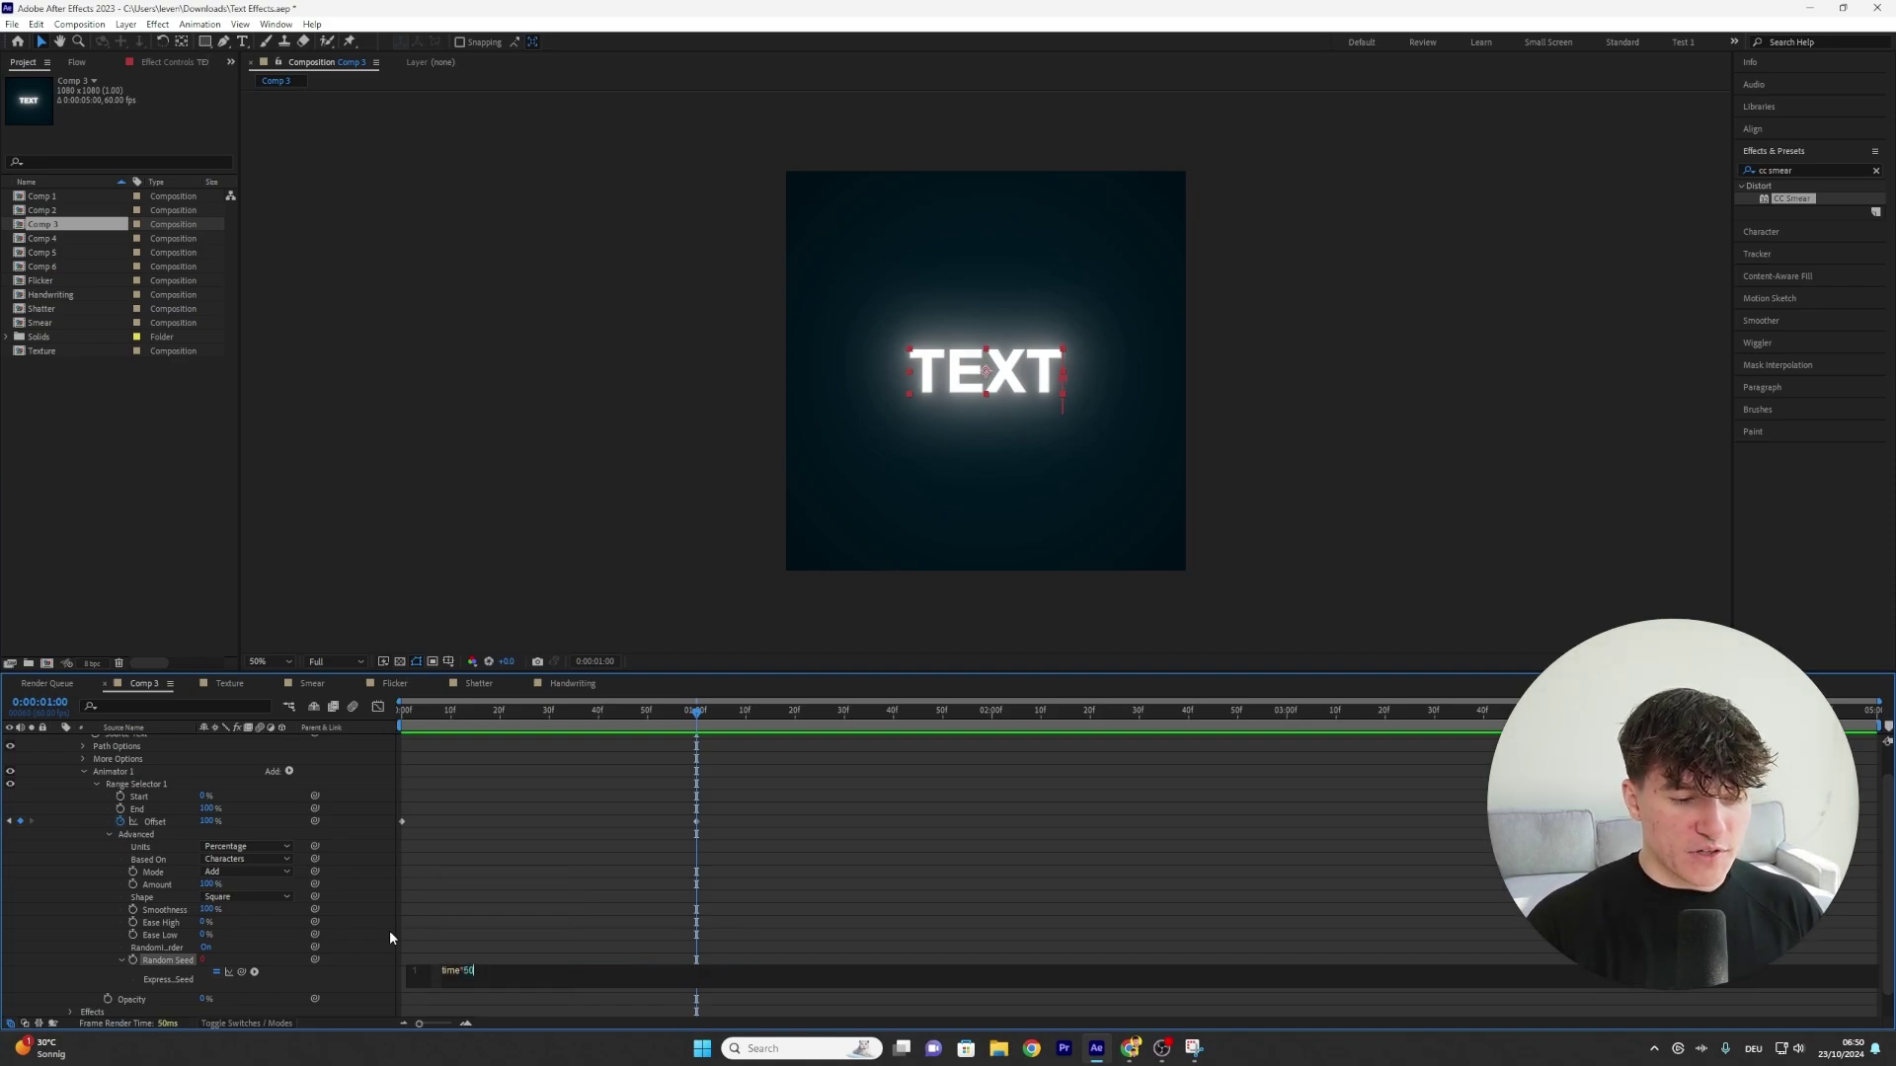
{"action": "left_click", "coordinate": [483, 883]}
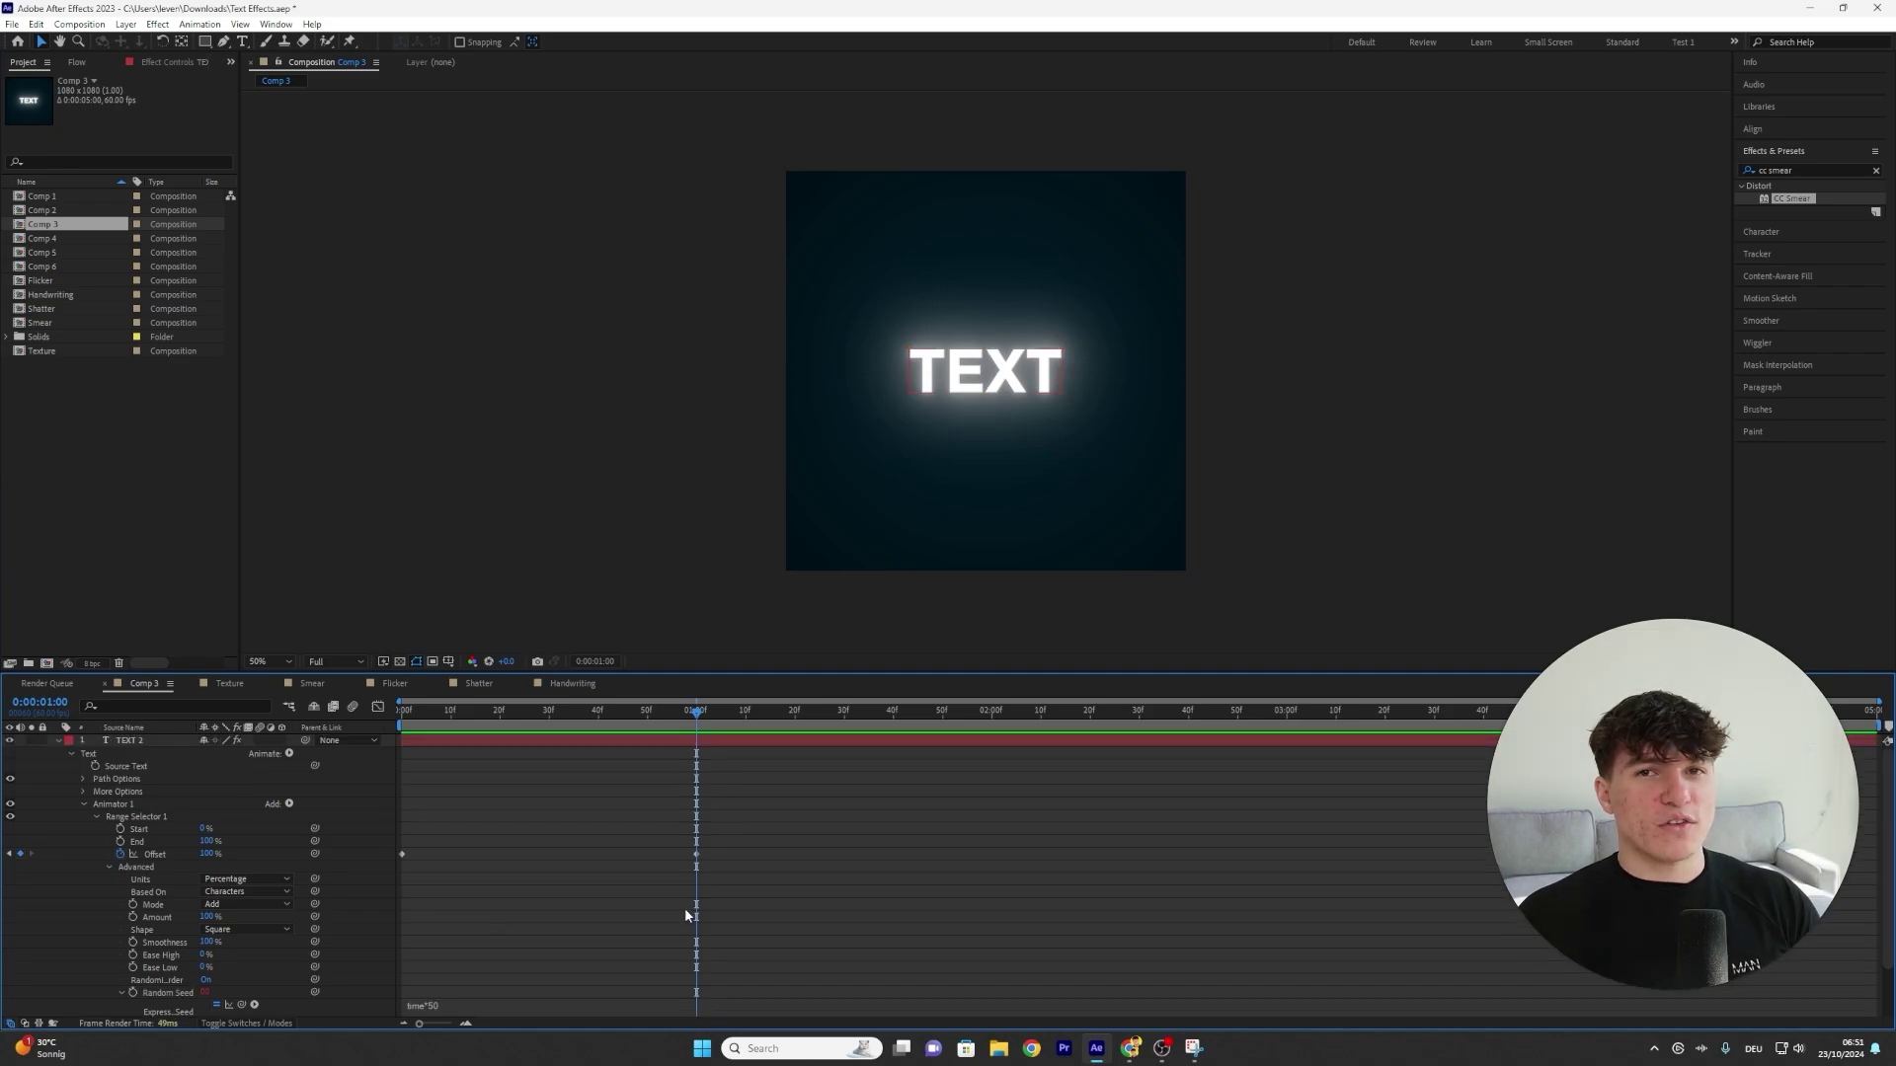
{"action": "left_click", "coordinate": [57, 739]}
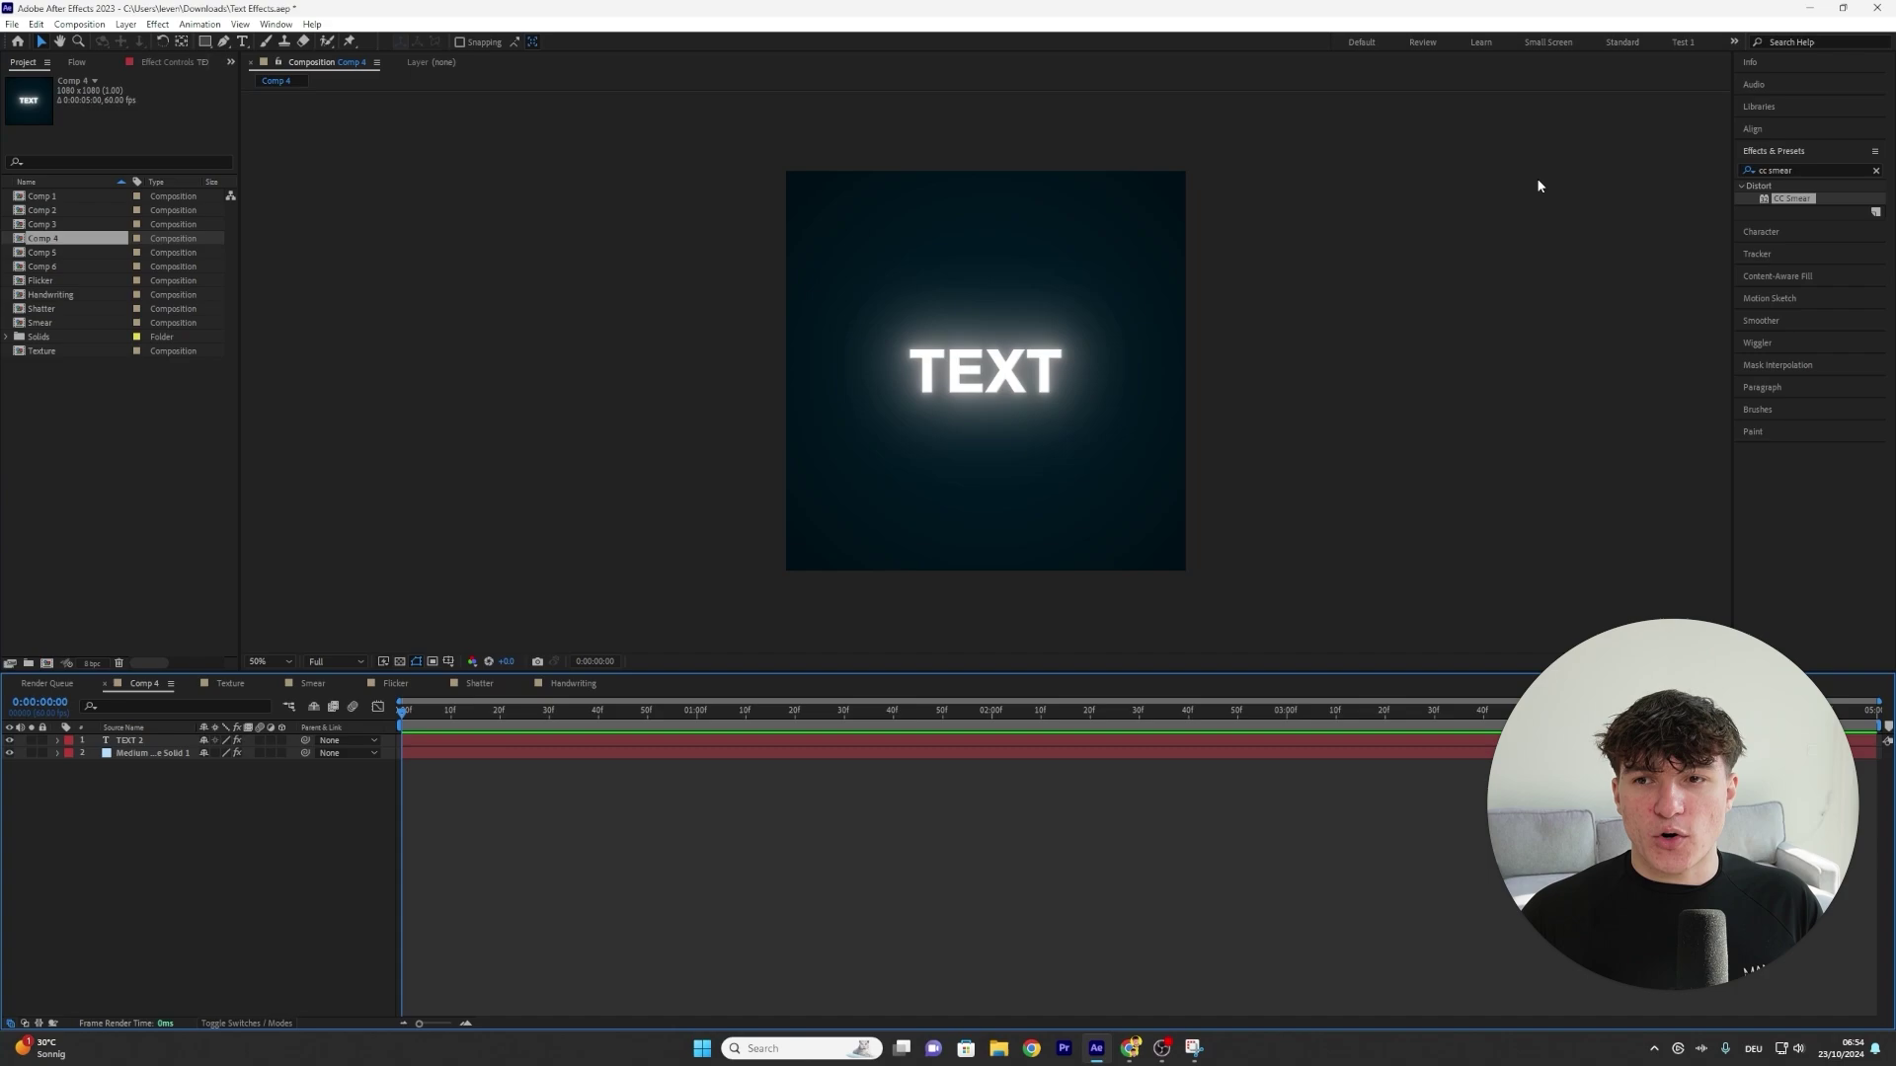
Apply the Shatter effect to TEXT 2 and set its View to Rendered
{"action": "left_click", "coordinate": [1808, 172]}
{"action": "type", "text": "shatter"}
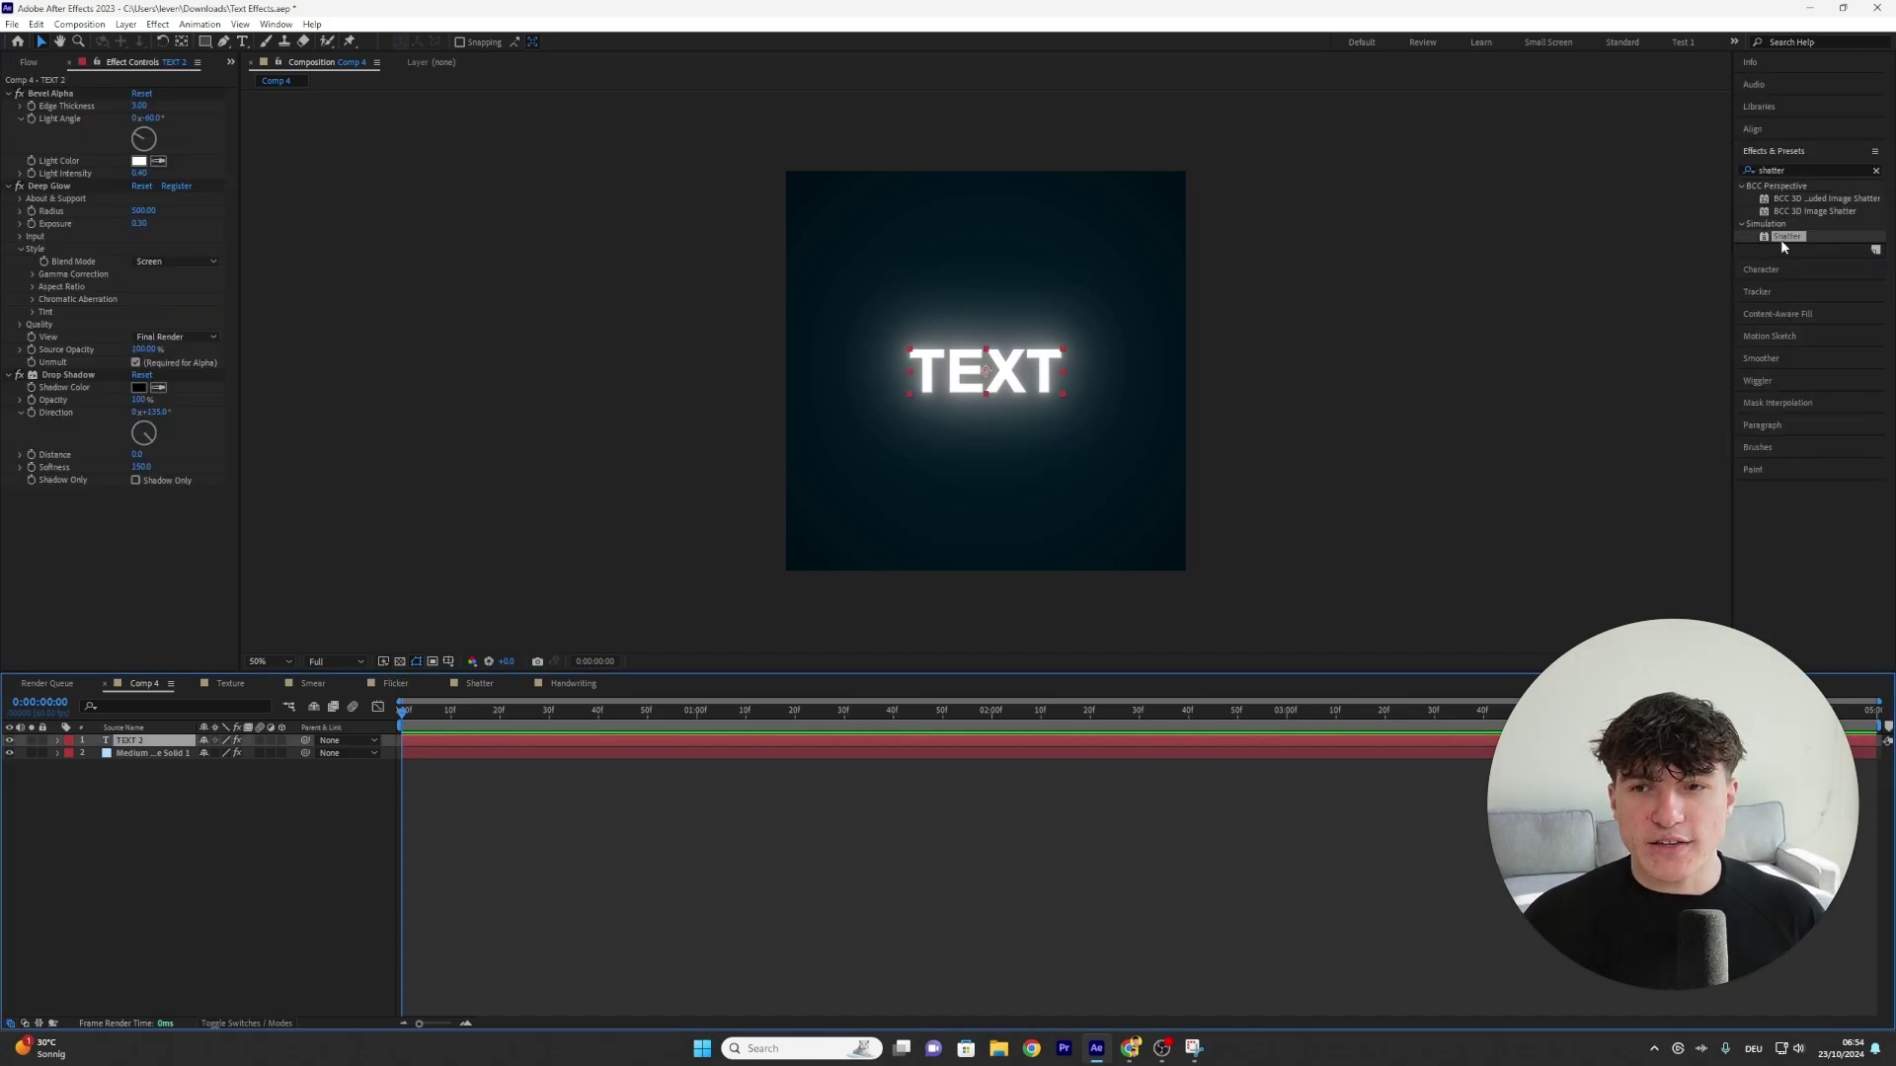
{"action": "left_click_drag", "start_coordinate": [1780, 239], "coordinate": [67, 89]}
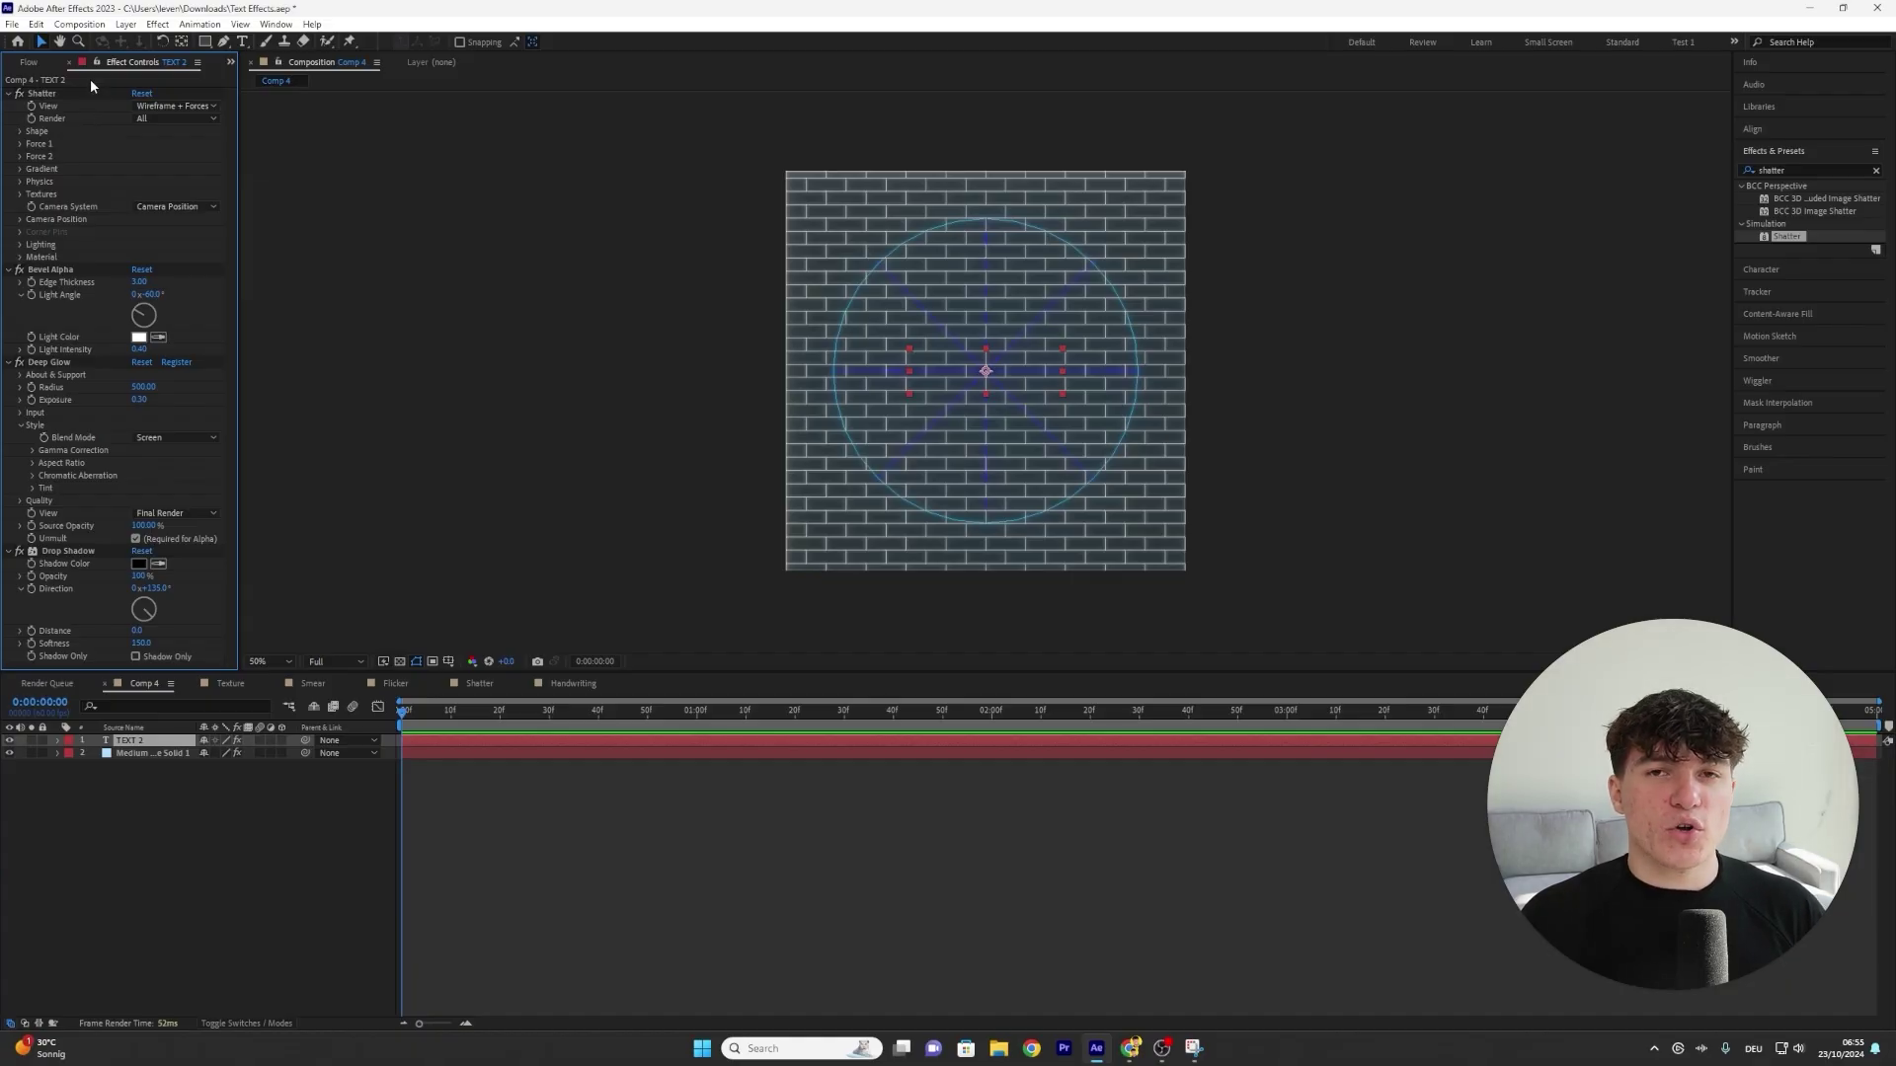
{"action": "left_click", "coordinate": [140, 105]}
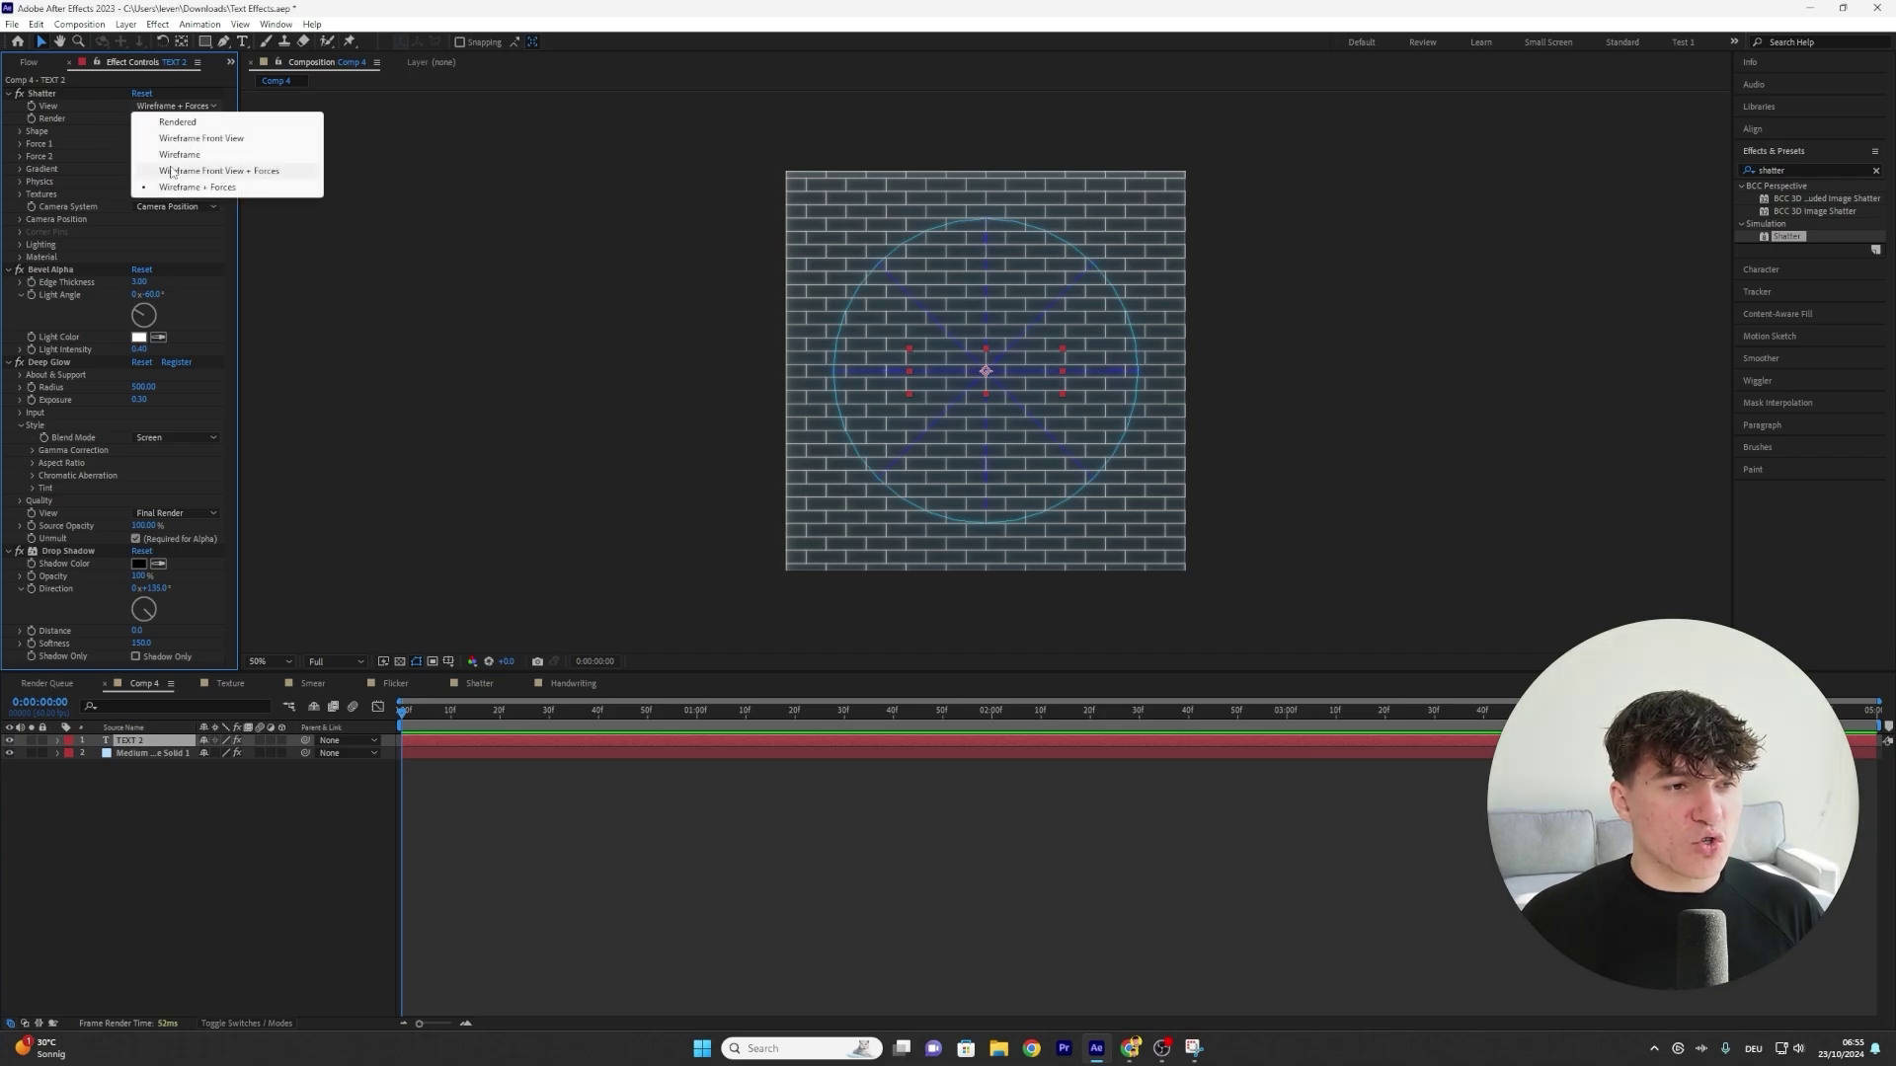
{"action": "left_click", "coordinate": [176, 121]}
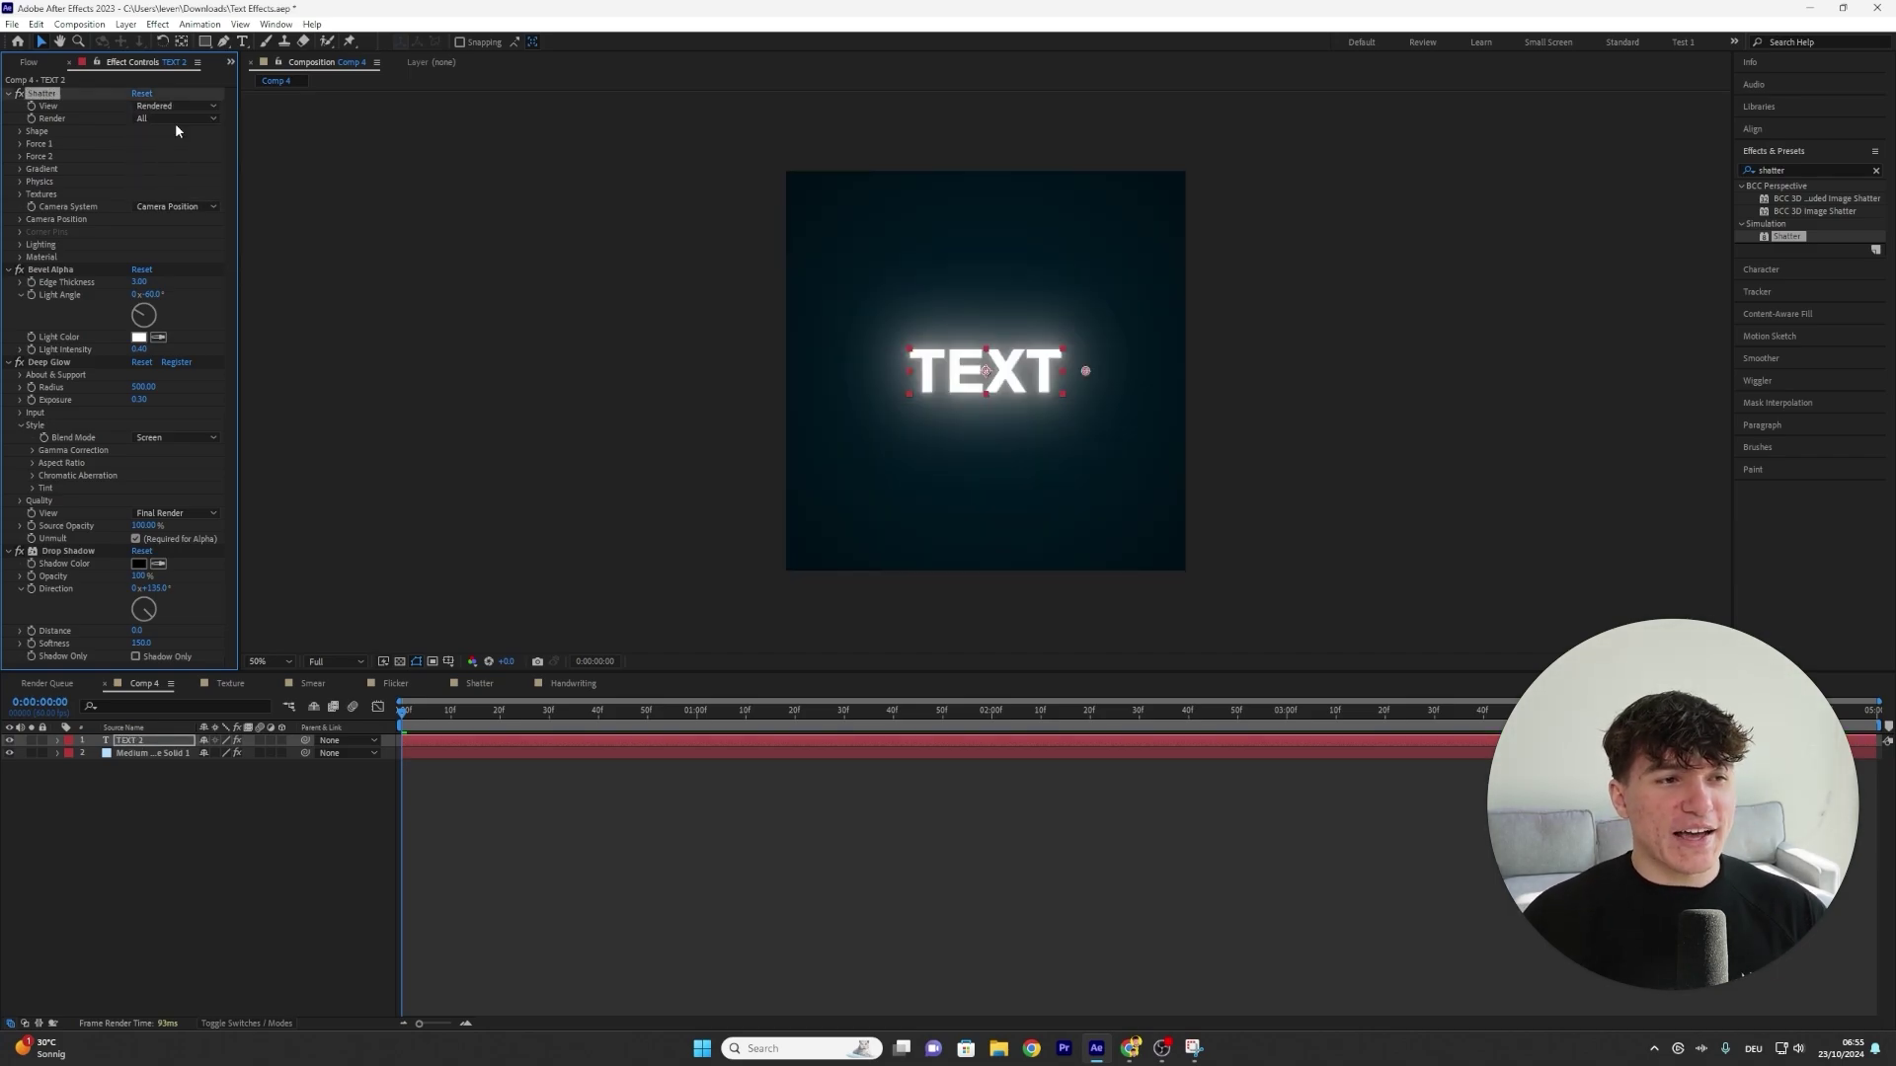
Set the Shatter Shape Pattern to Glass
{"action": "left_click", "coordinate": [19, 132]}
{"action": "left_click", "coordinate": [150, 146]}
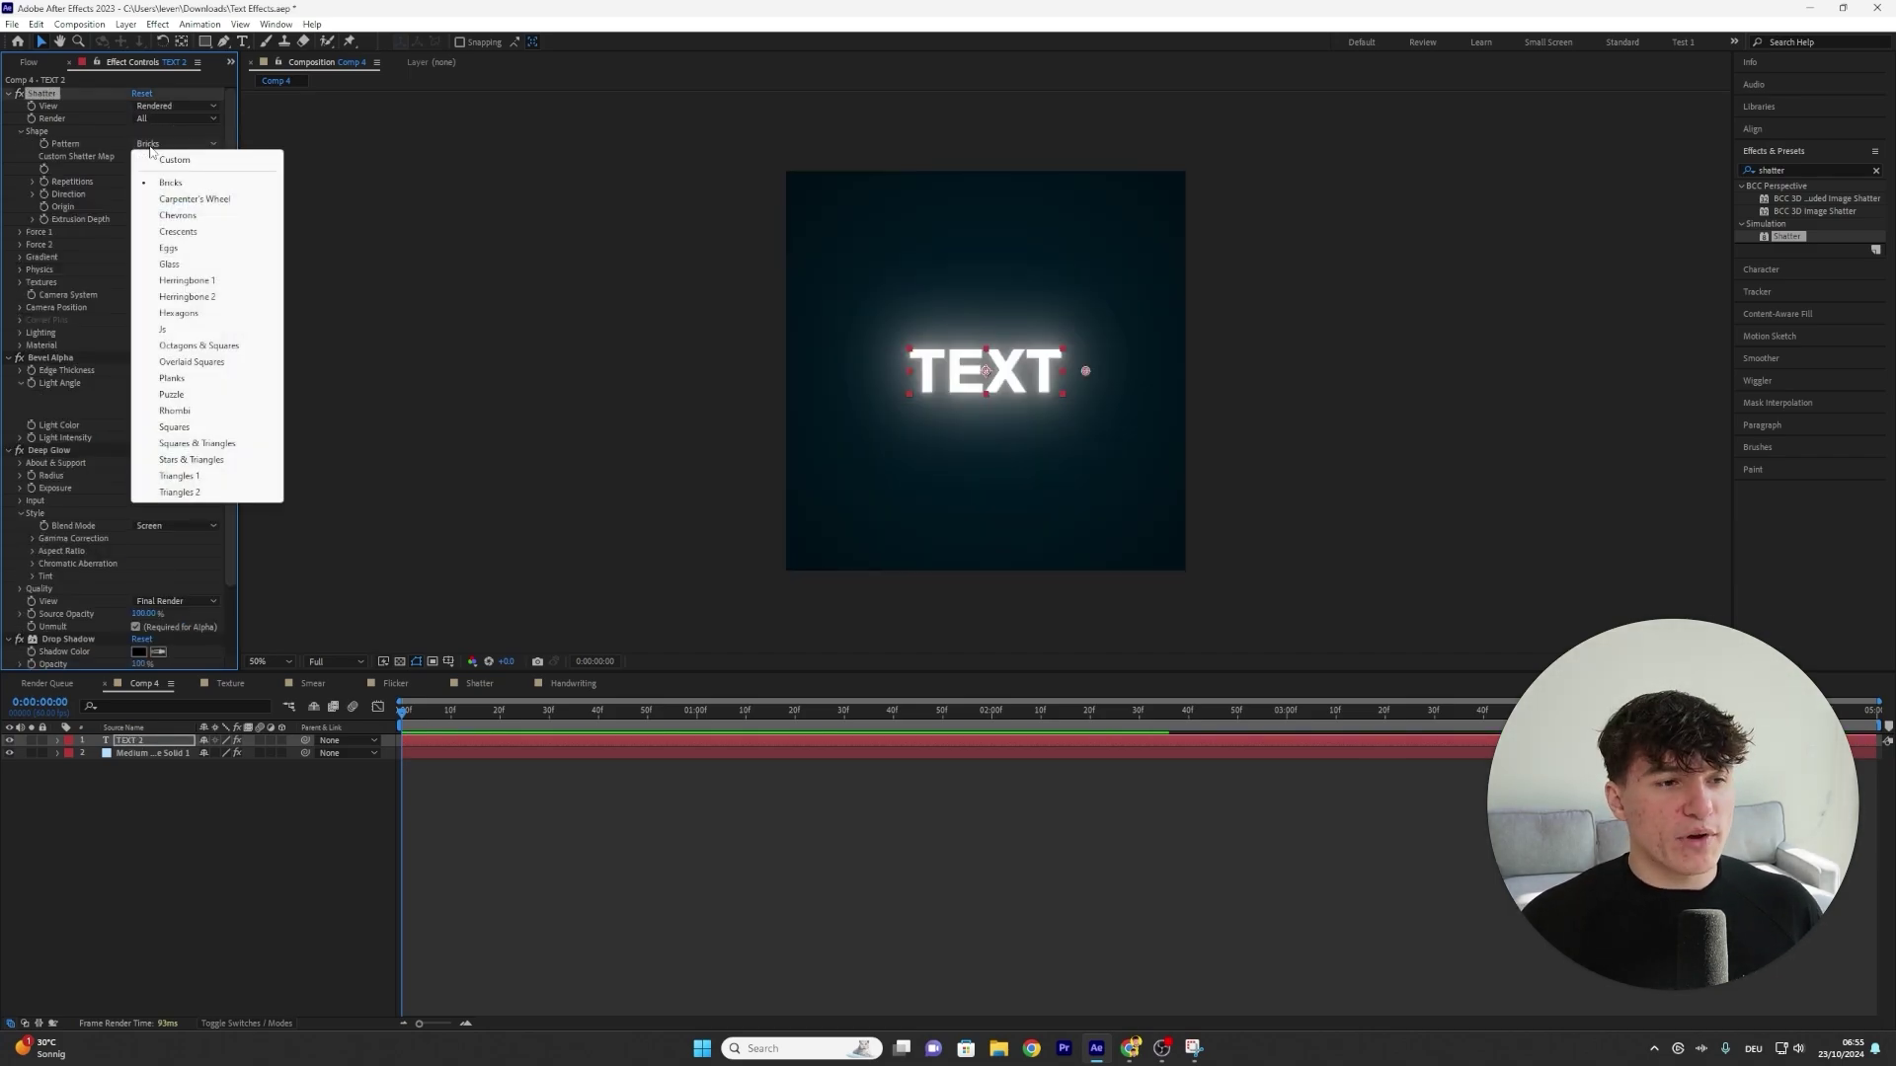
{"action": "left_click", "coordinate": [130, 264]}
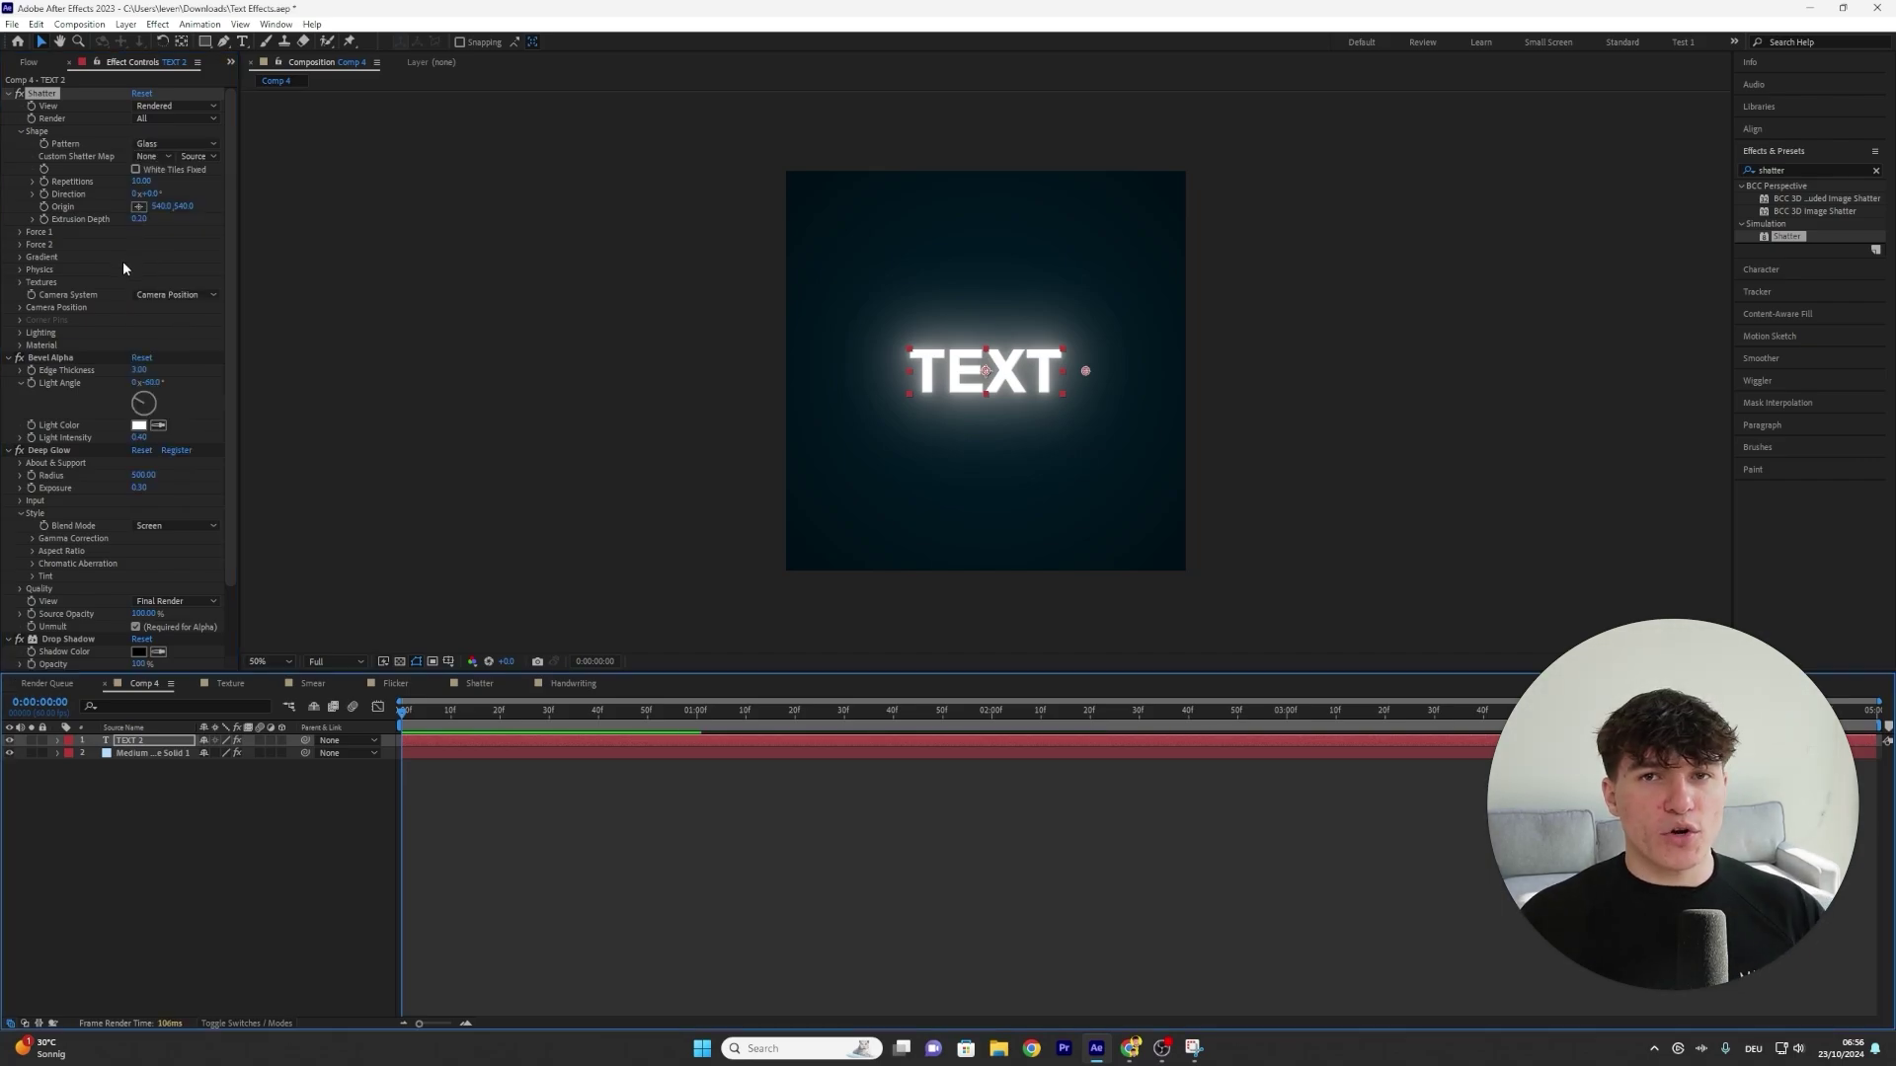
Keyframe Force 1 Radius at 0 at one second and 1 at two seconds
{"action": "left_click", "coordinate": [20, 233]}
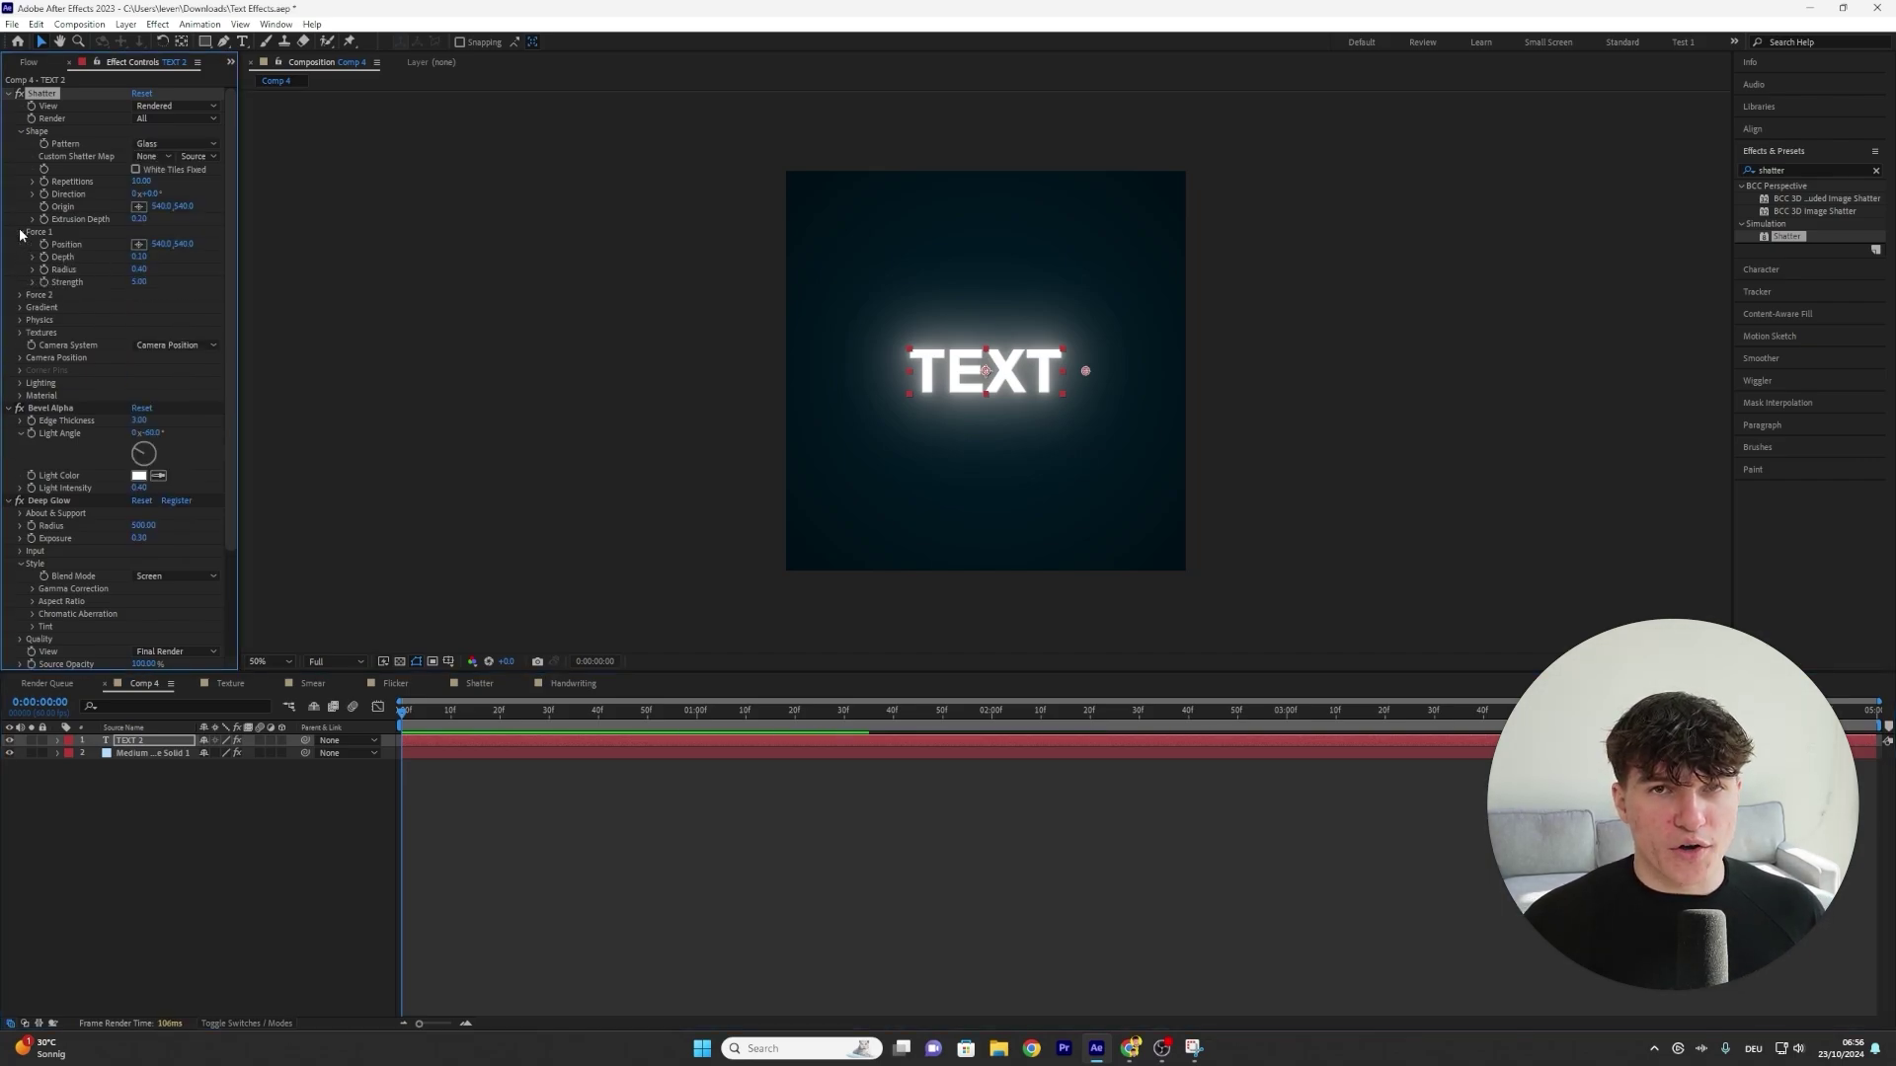
{"action": "left_click", "coordinate": [140, 269]}
{"action": "type", "text": "0"}
{"action": "key", "text": "Return"}
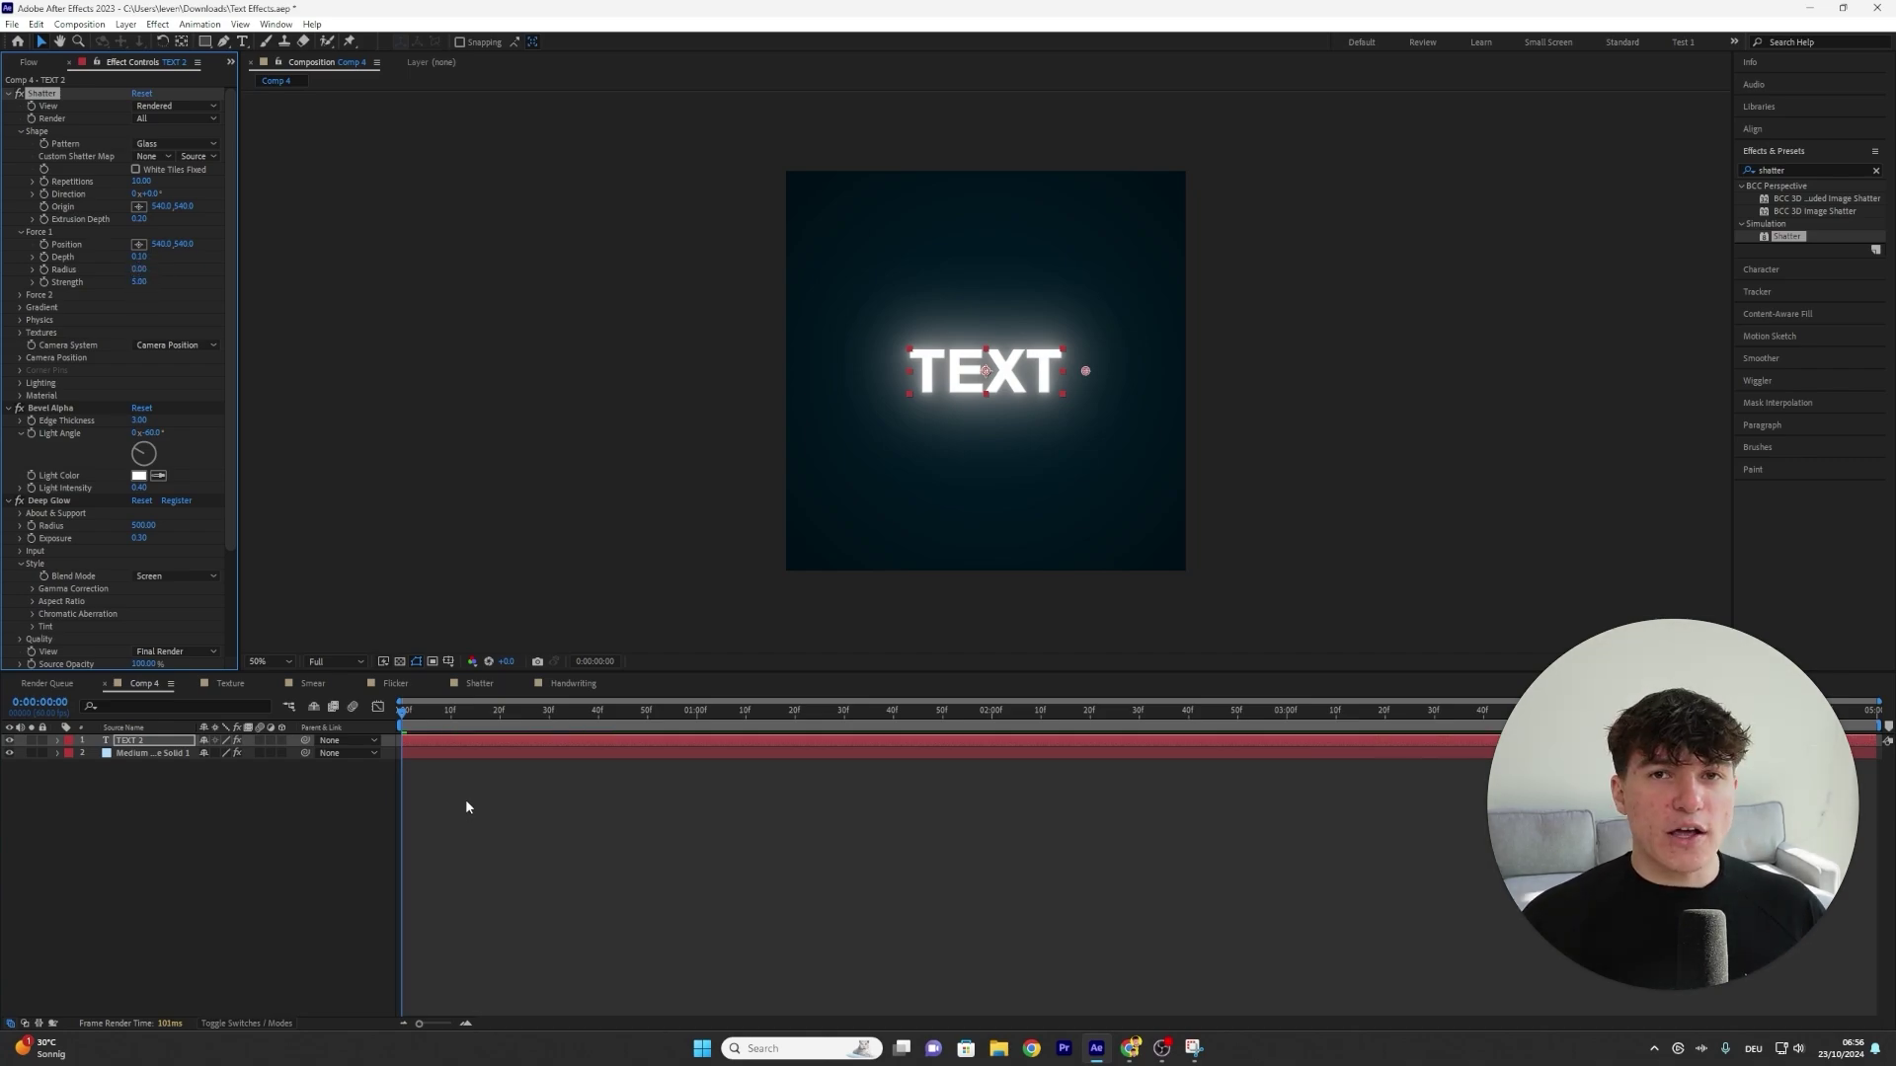
{"action": "left_click", "coordinate": [697, 715]}
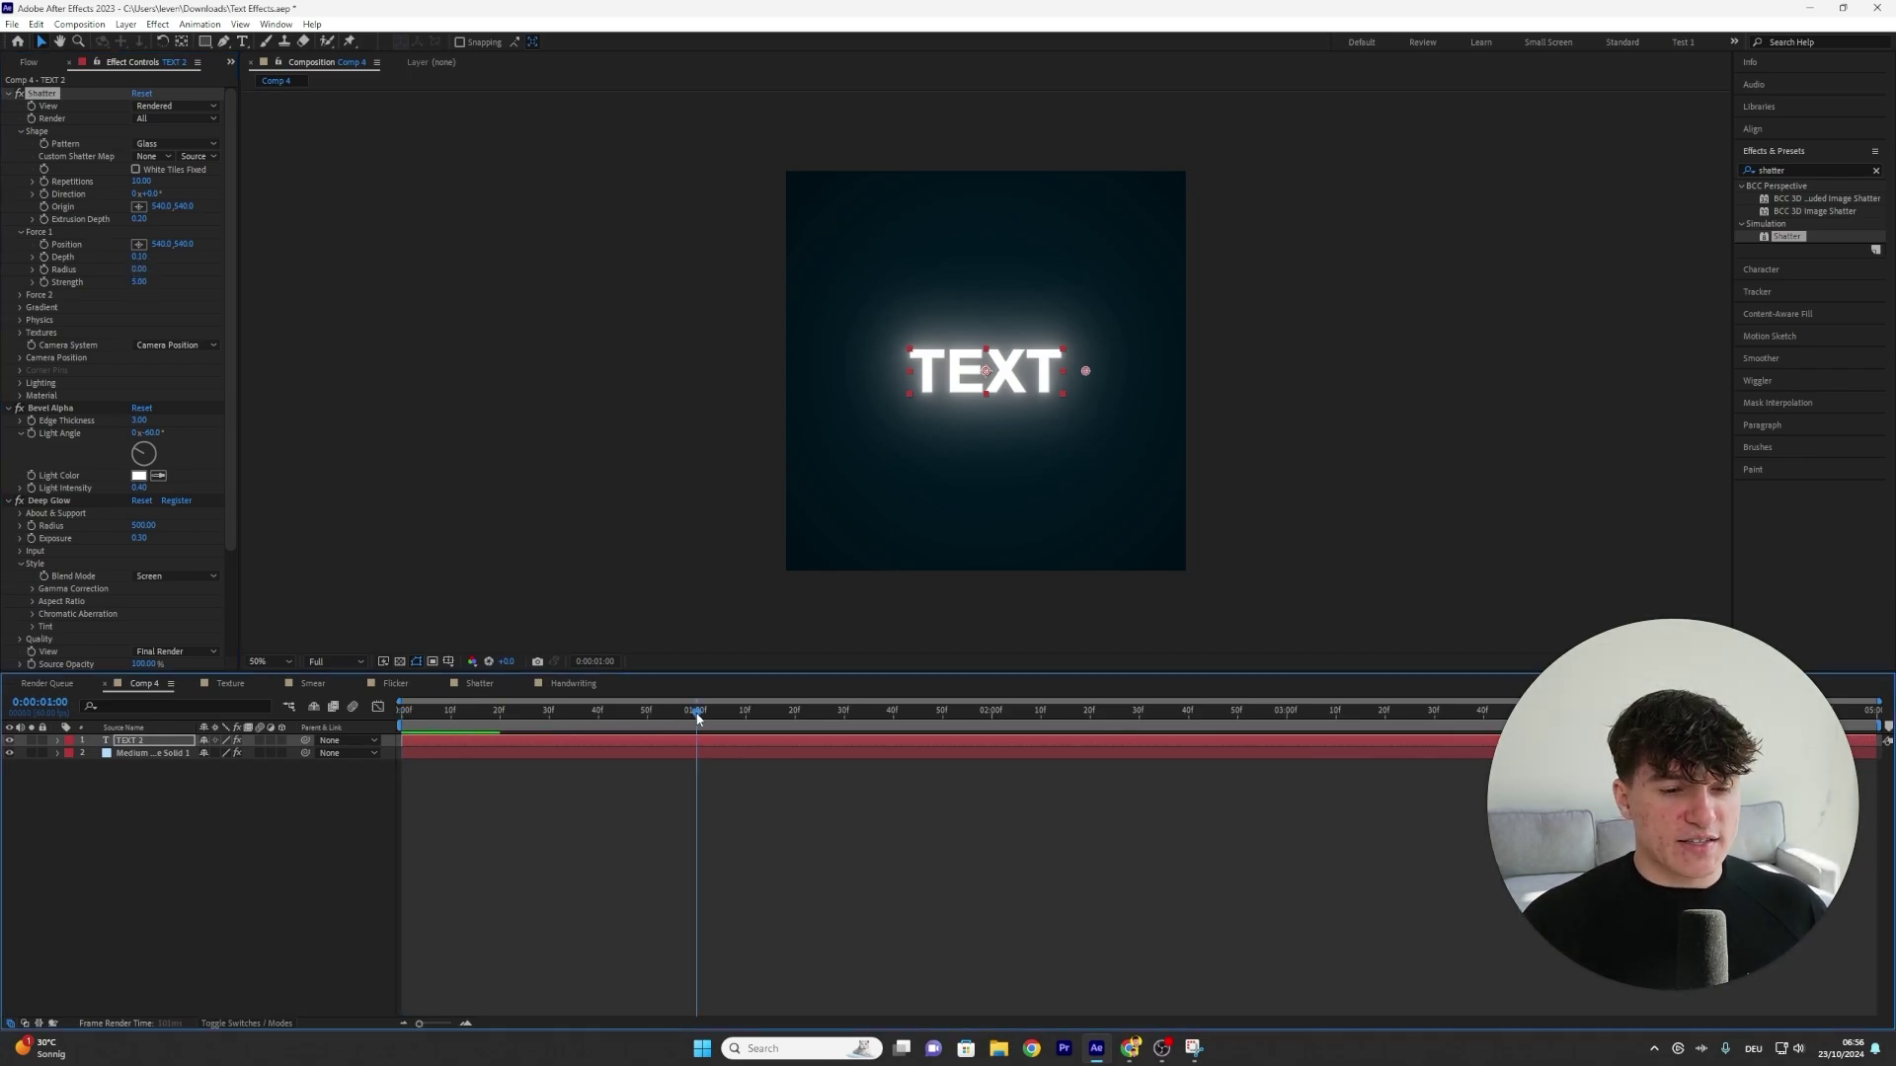
{"action": "left_click", "coordinate": [44, 272]}
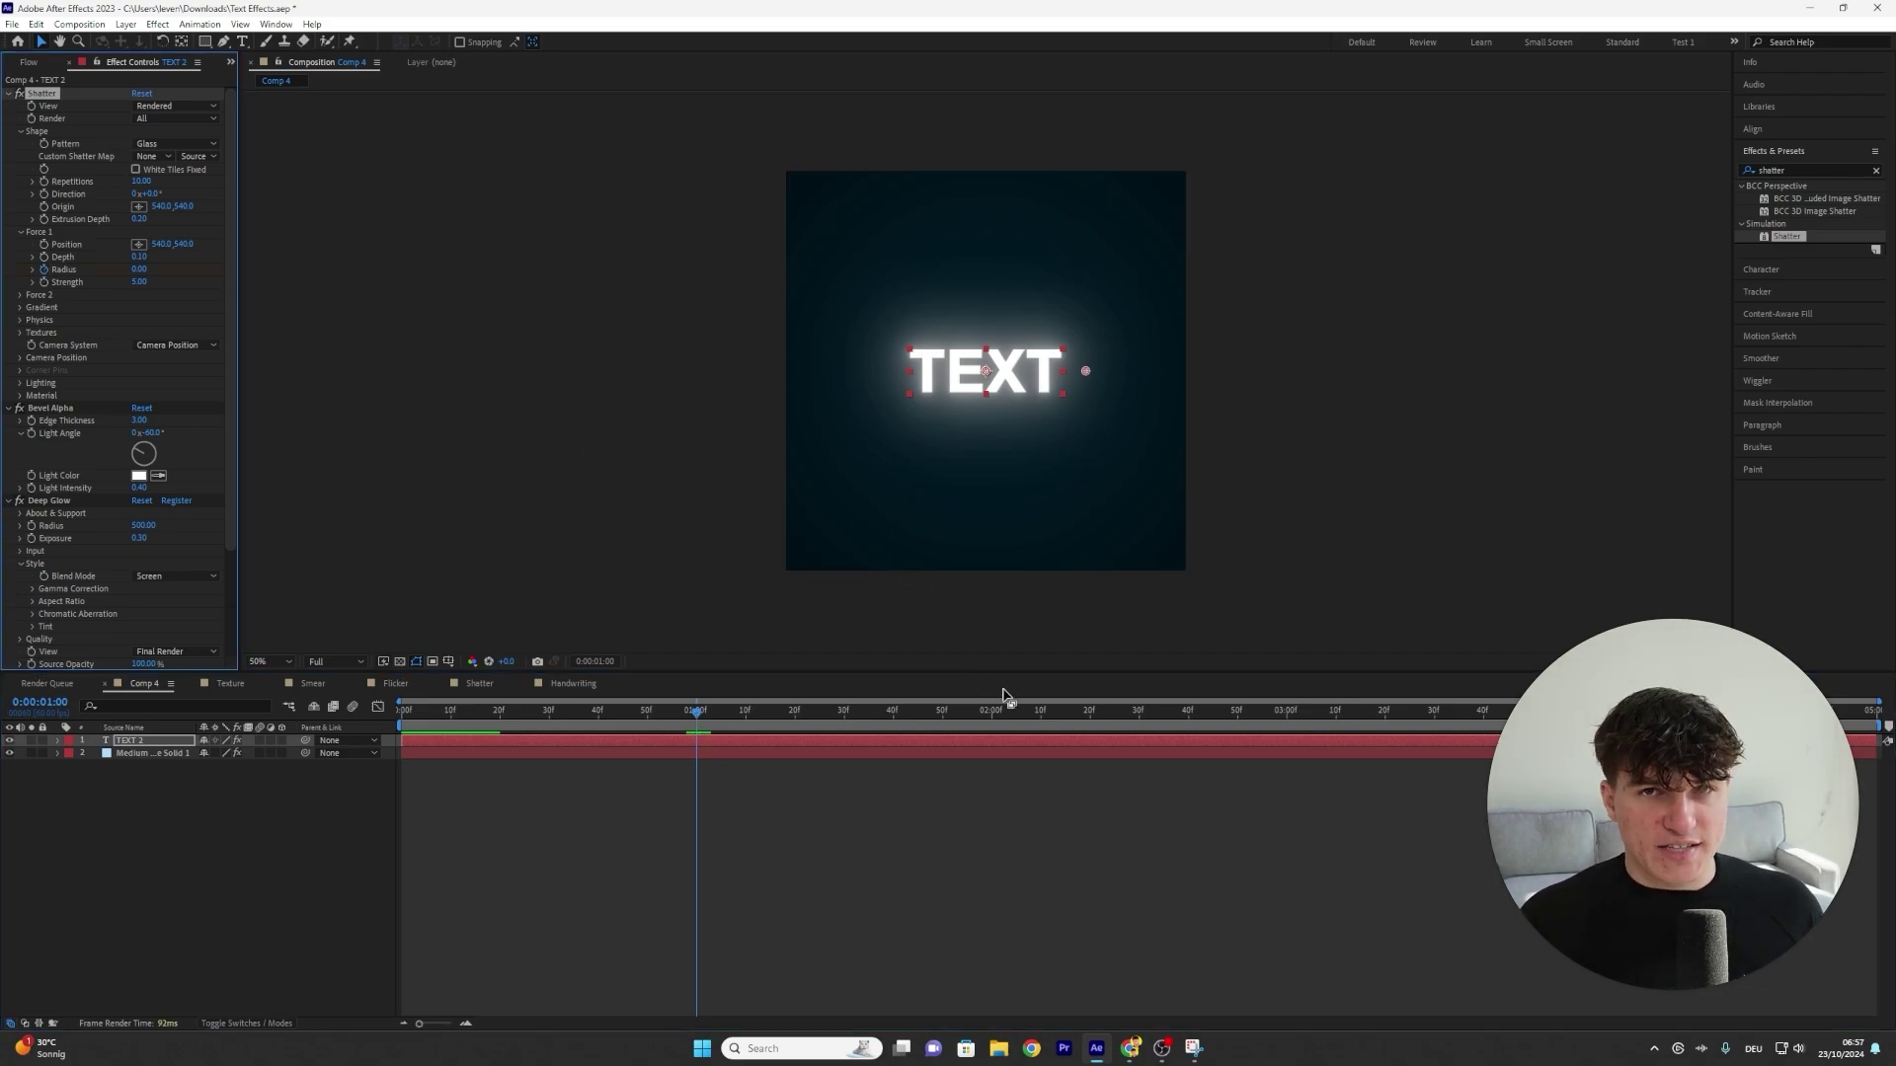
{"action": "left_click", "coordinate": [994, 717]}
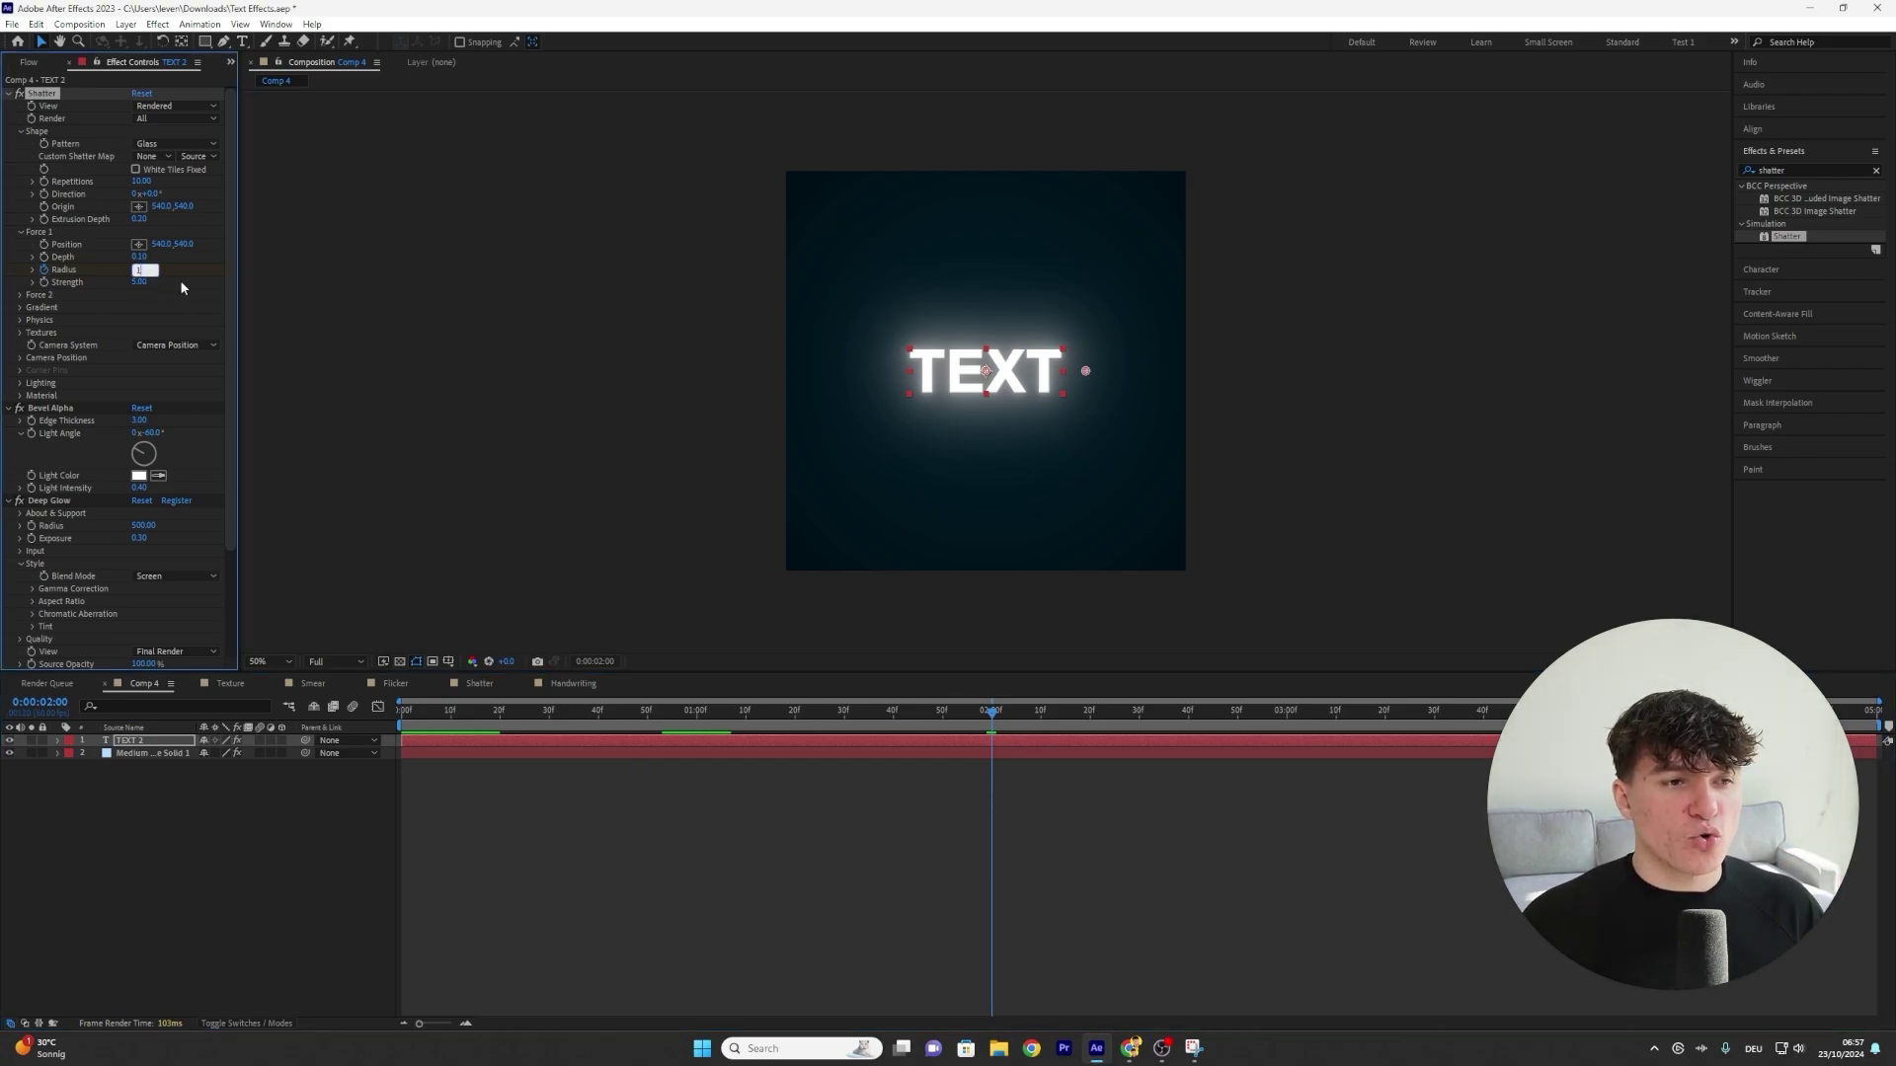
{"action": "type", "text": "1"}
{"action": "key", "text": "Return"}
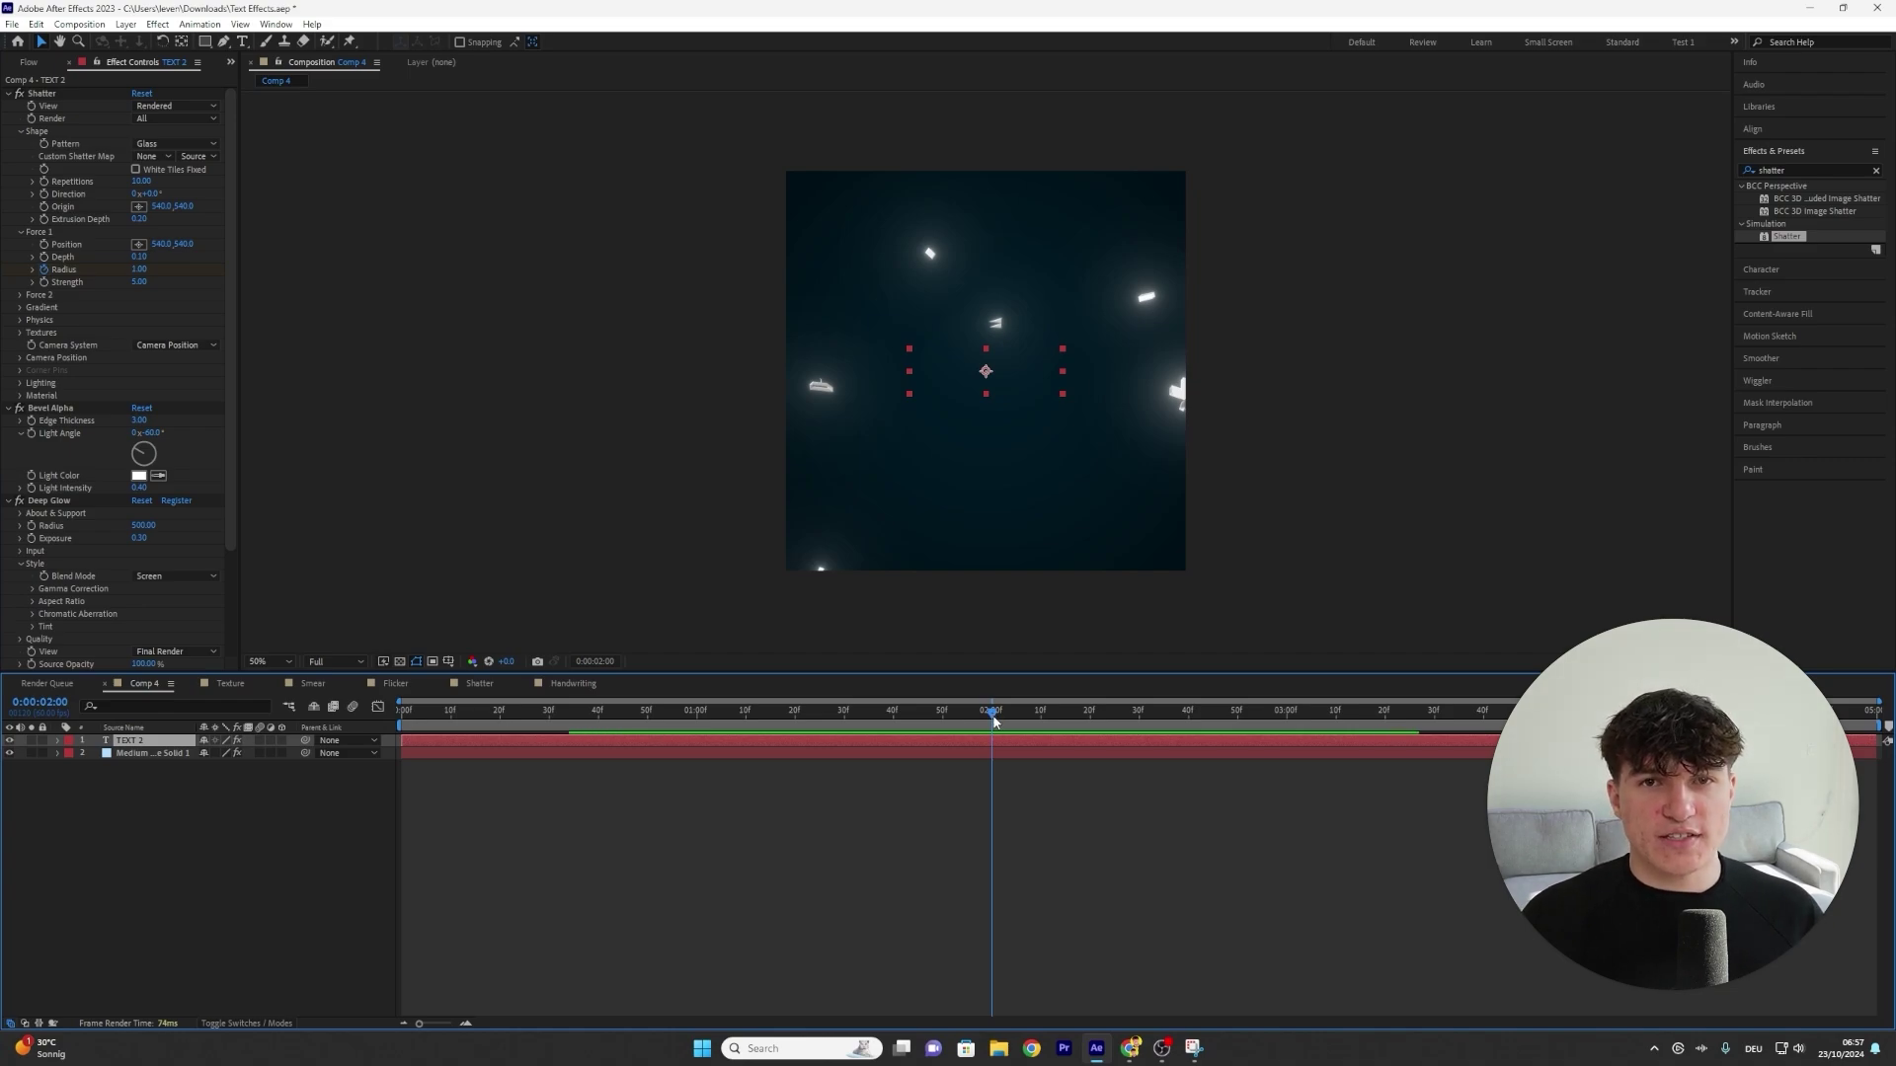
Set Shatter Repetitions to 40 and preview the breaking text at 100% and 50% zoom
{"action": "left_click_drag", "start_coordinate": [993, 721], "coordinate": [802, 747]}
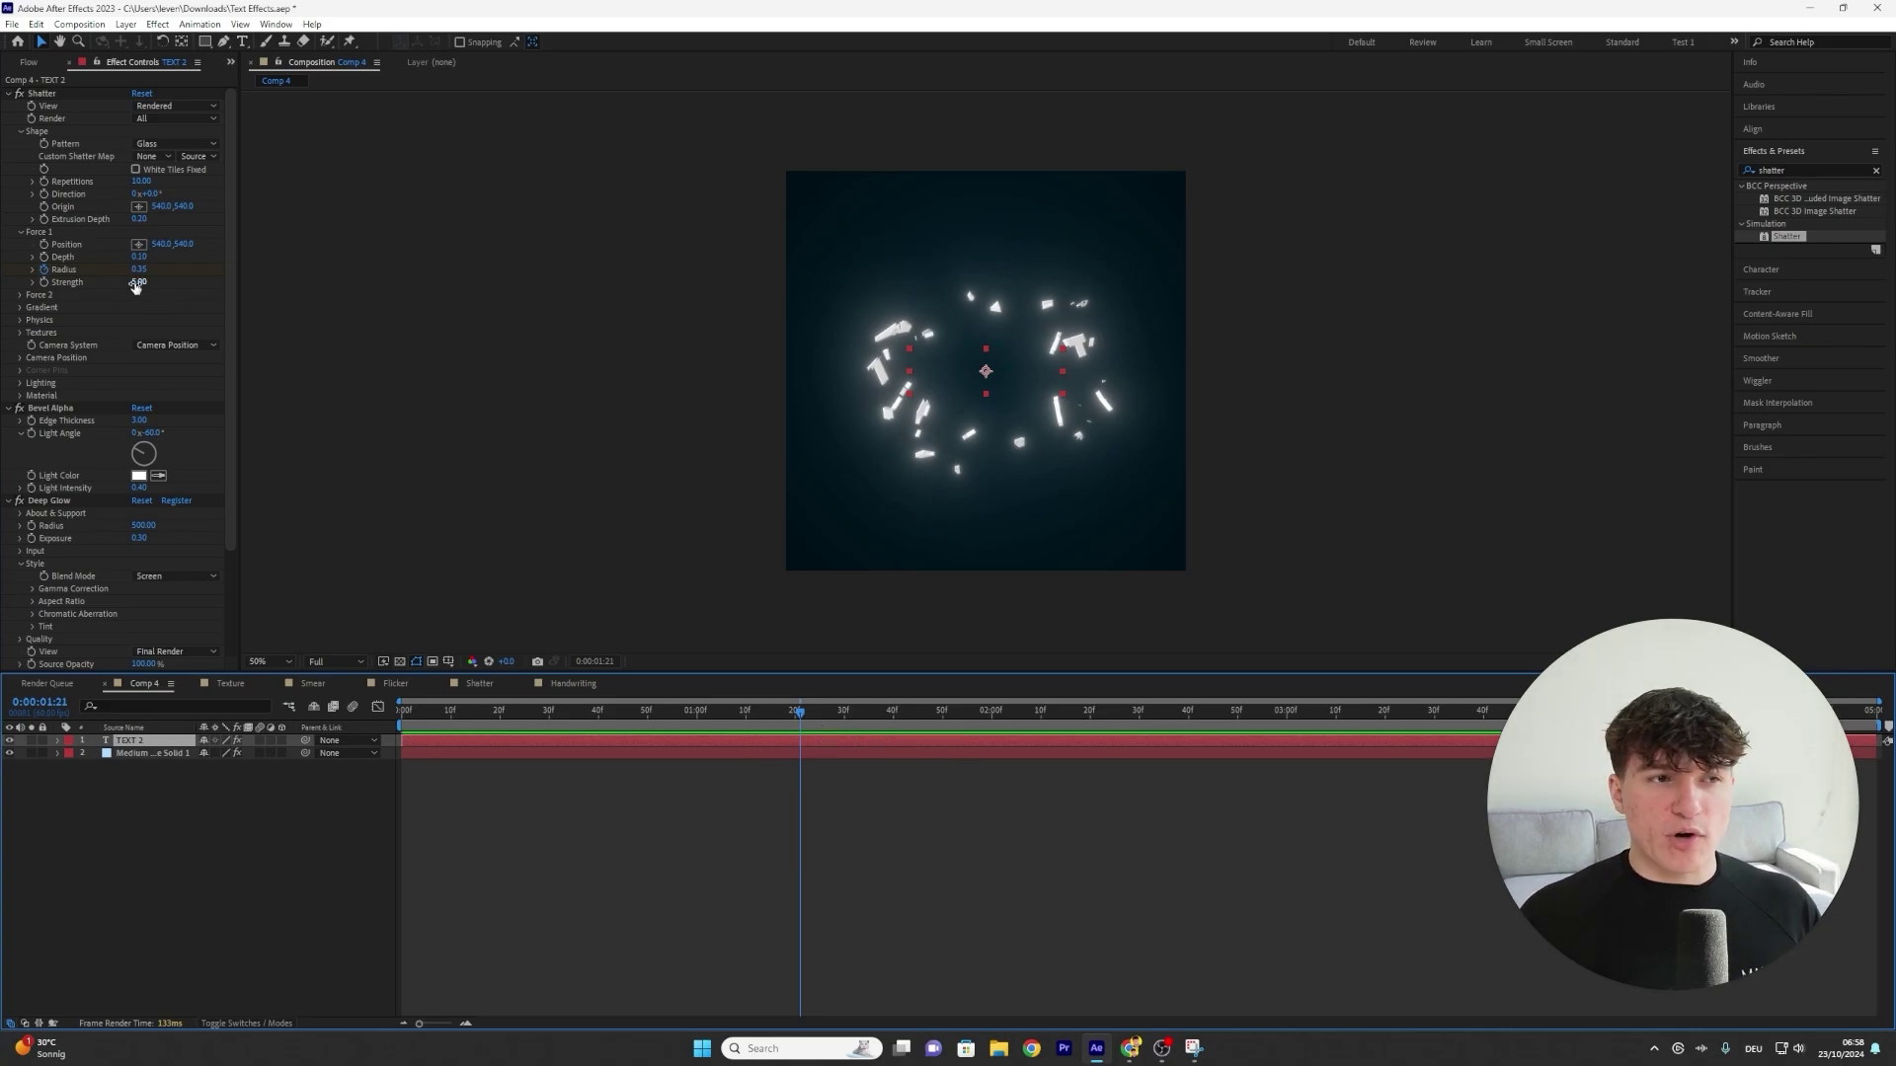
{"action": "left_click", "coordinate": [142, 182]}
{"action": "type", "text": "40"}
{"action": "key", "text": "Return"}
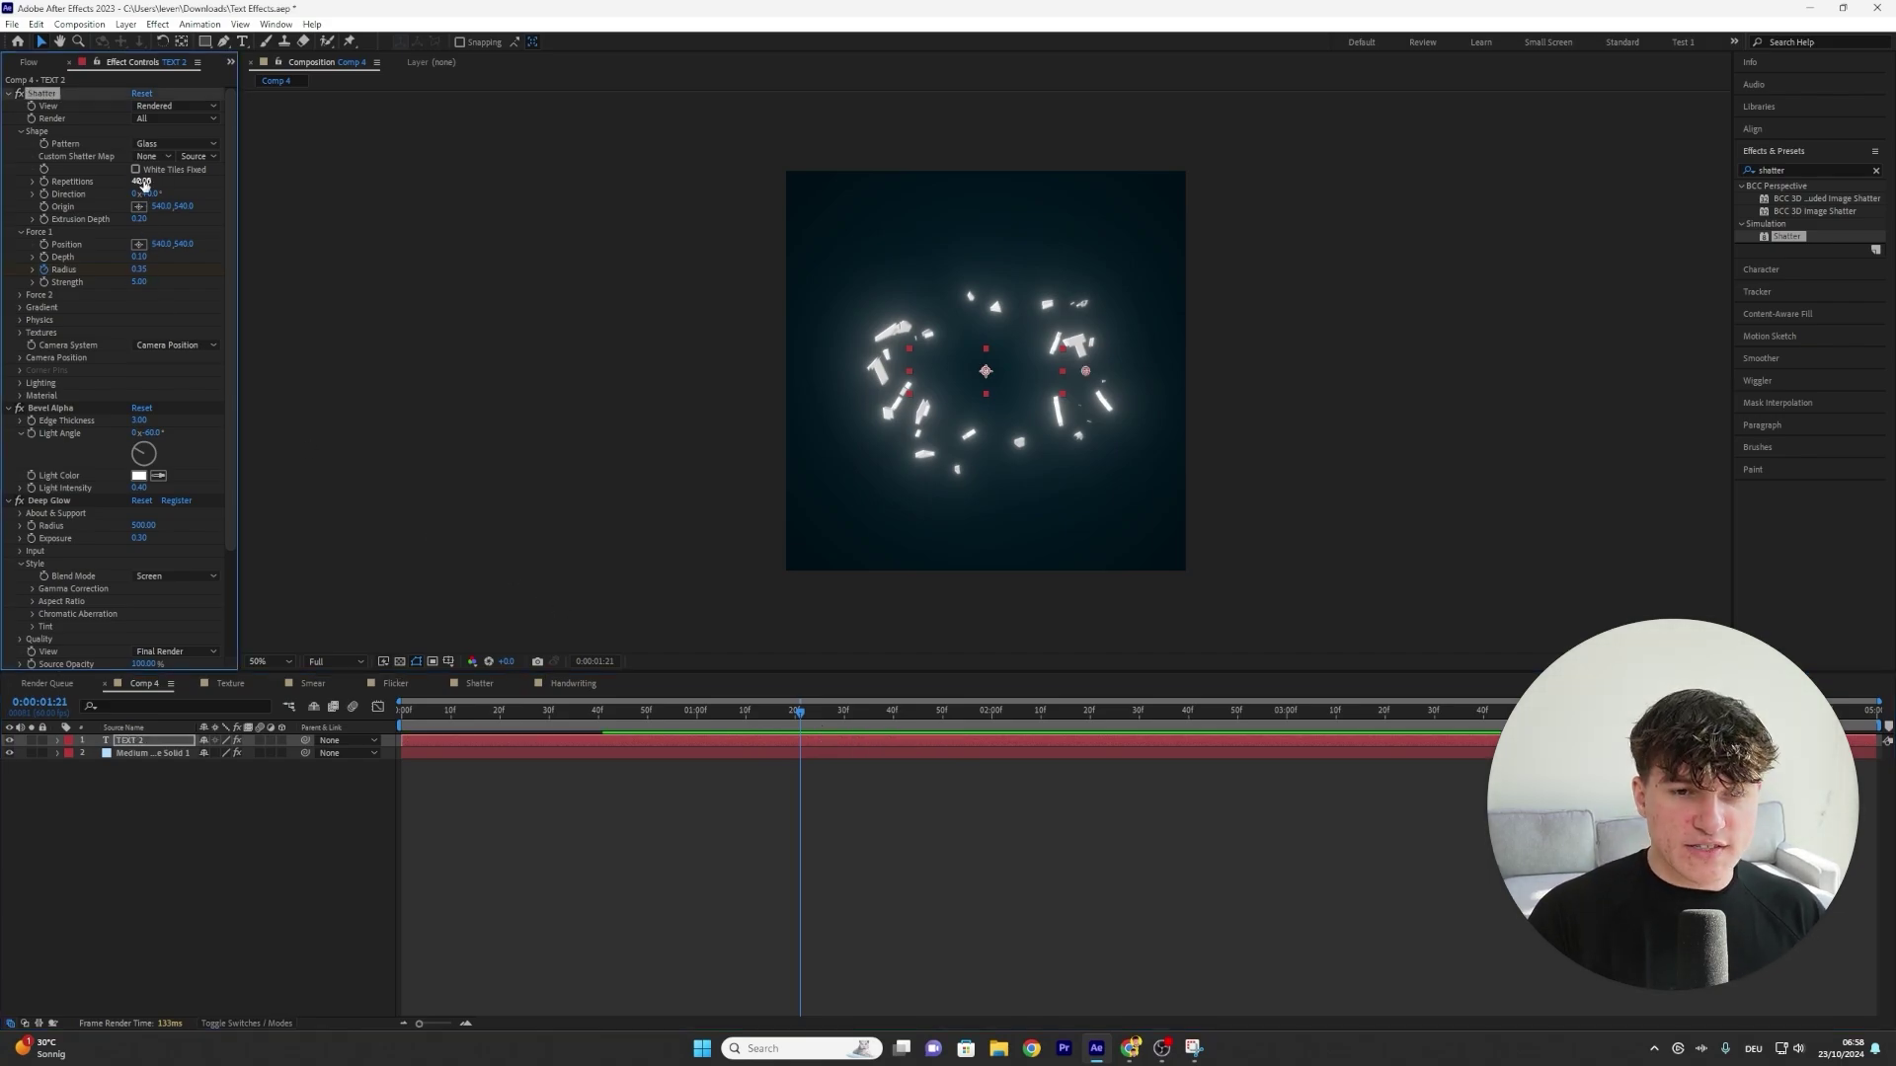
{"action": "key", "text": "space"}
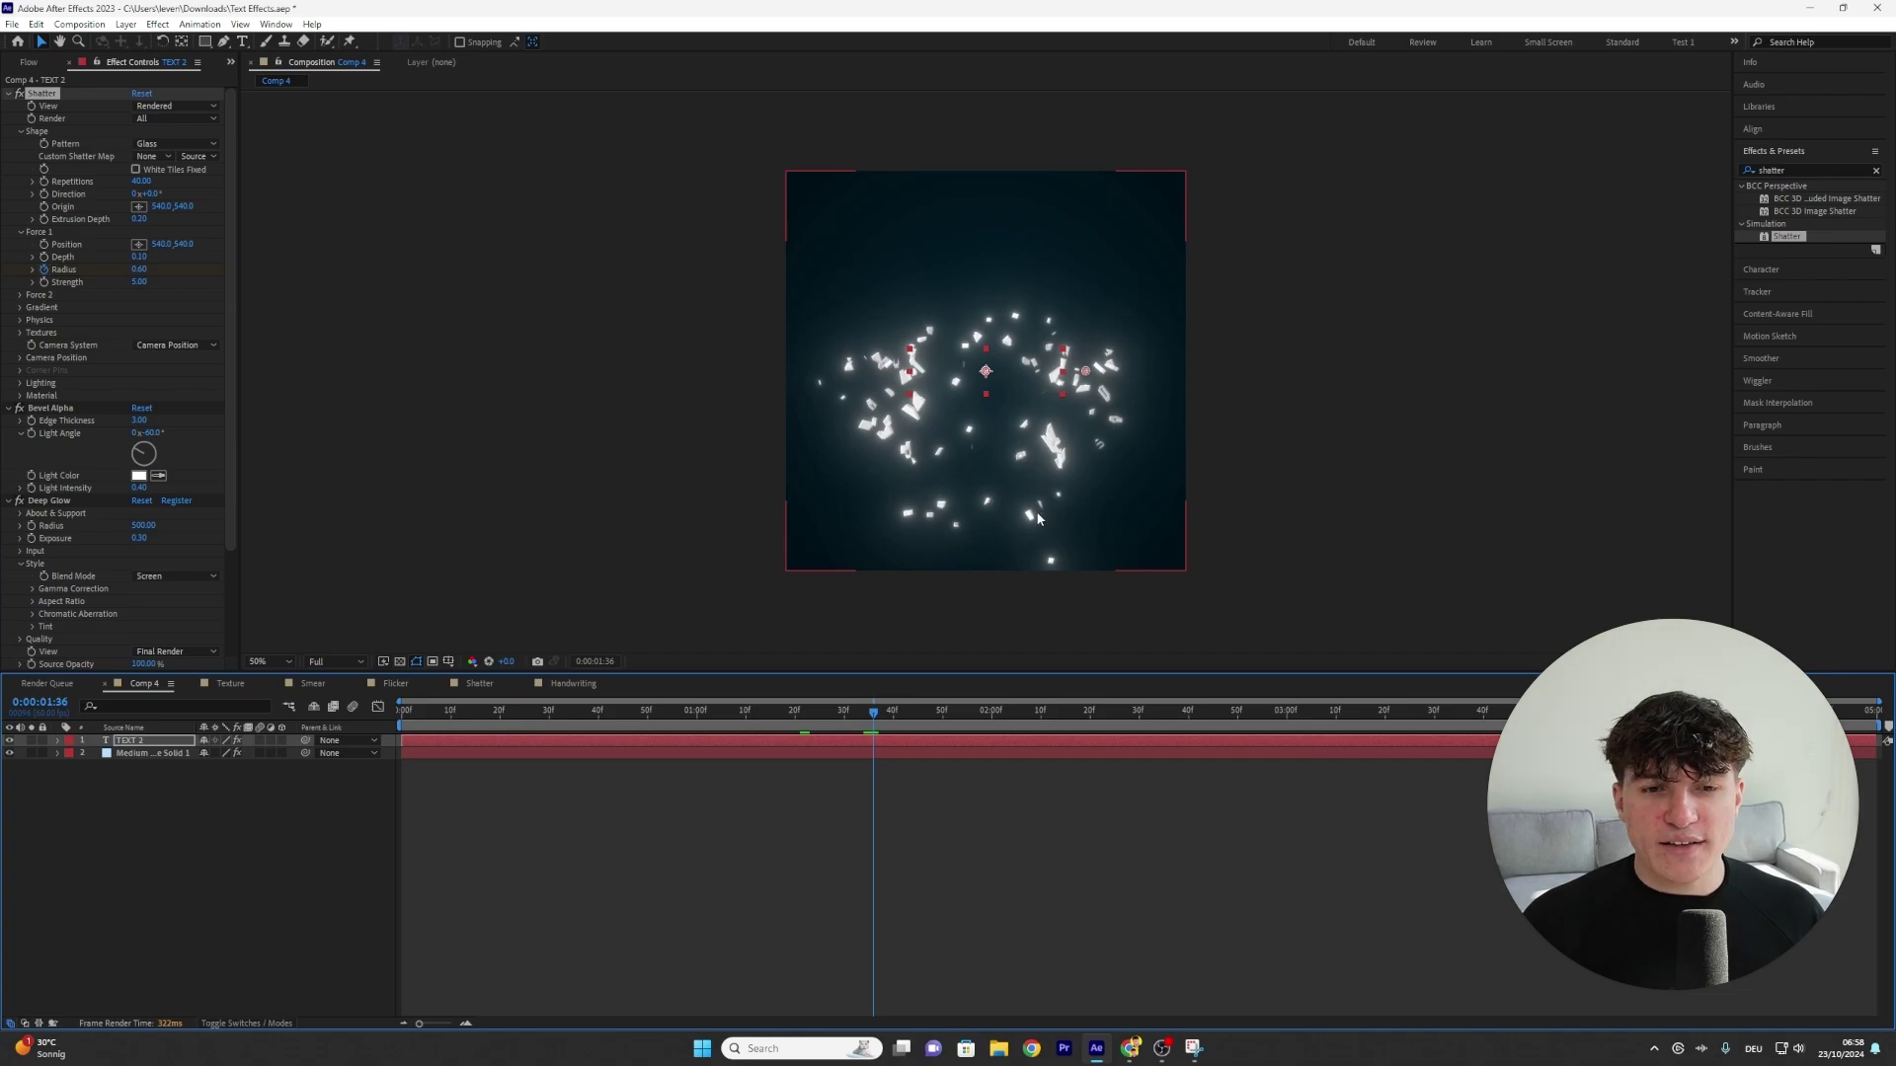
{"action": "key", "text": "slash"}
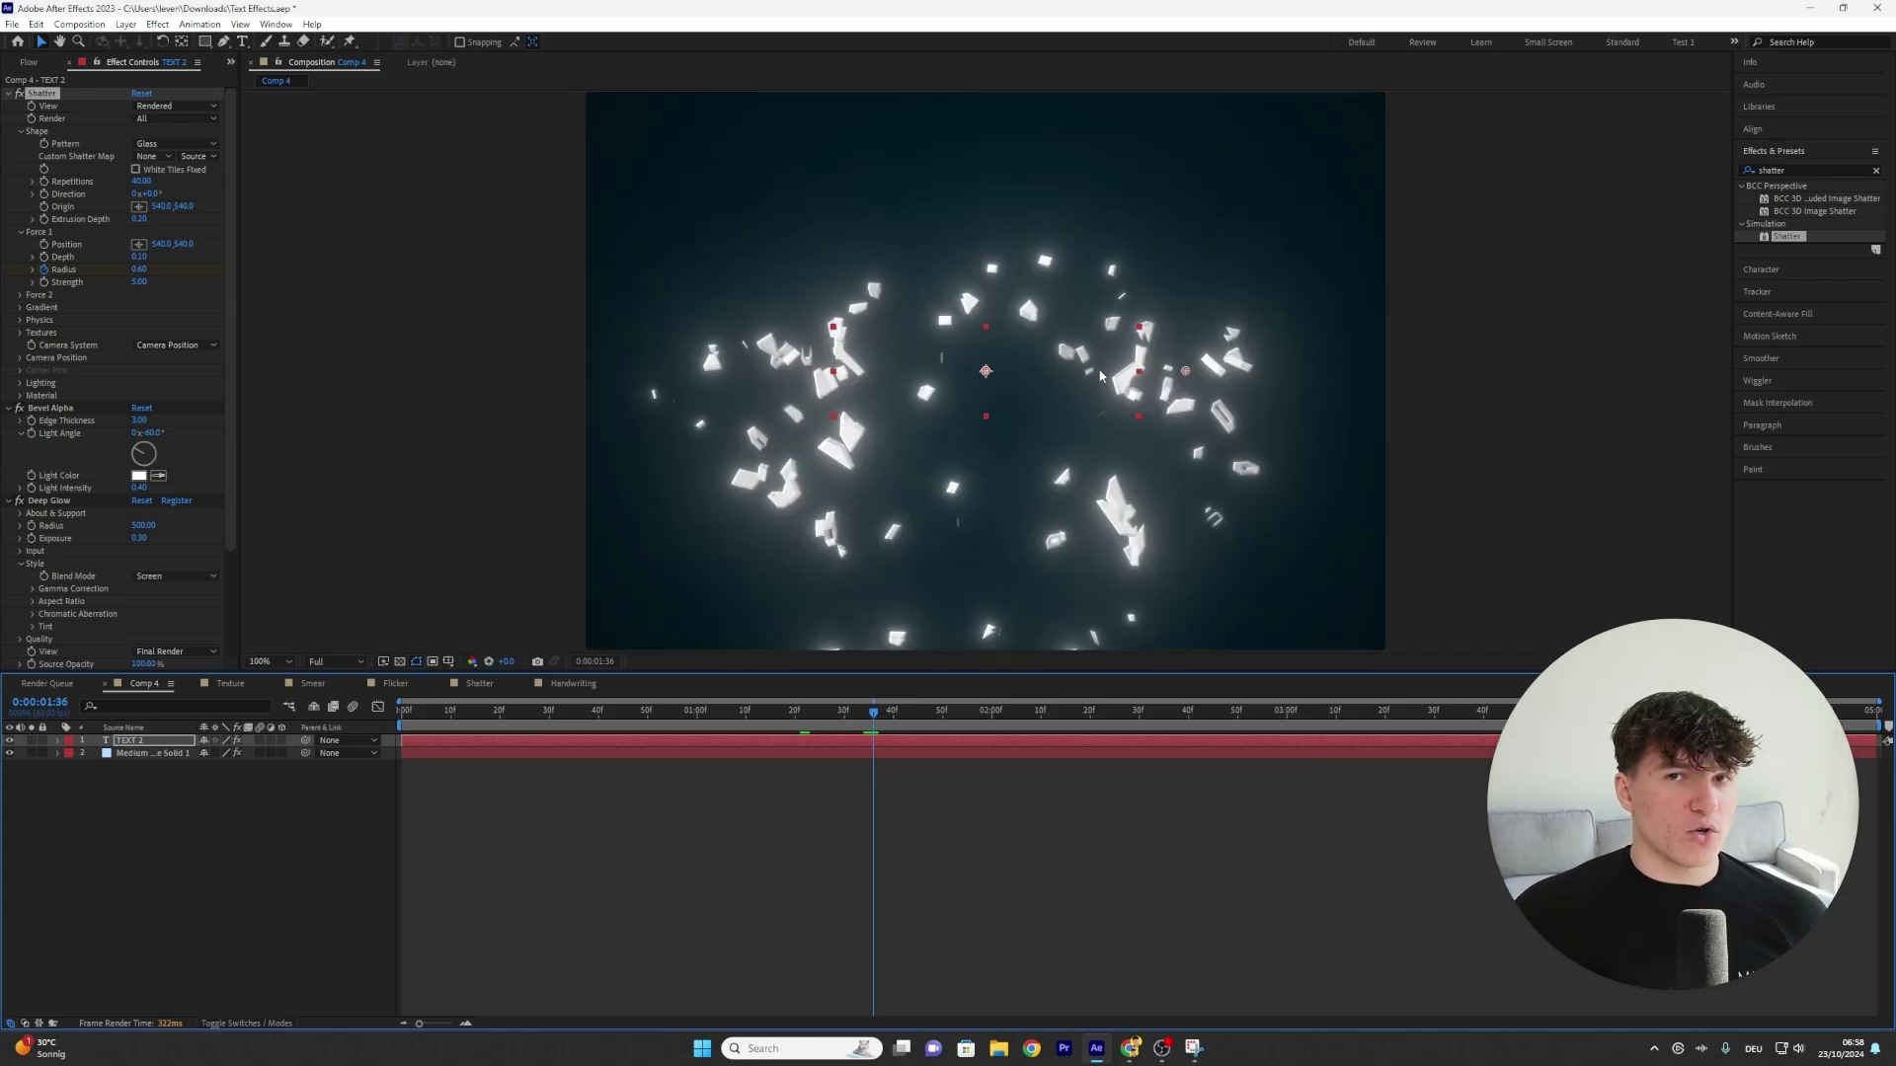
{"action": "key", "text": "comma"}
{"action": "key", "text": "comma"}
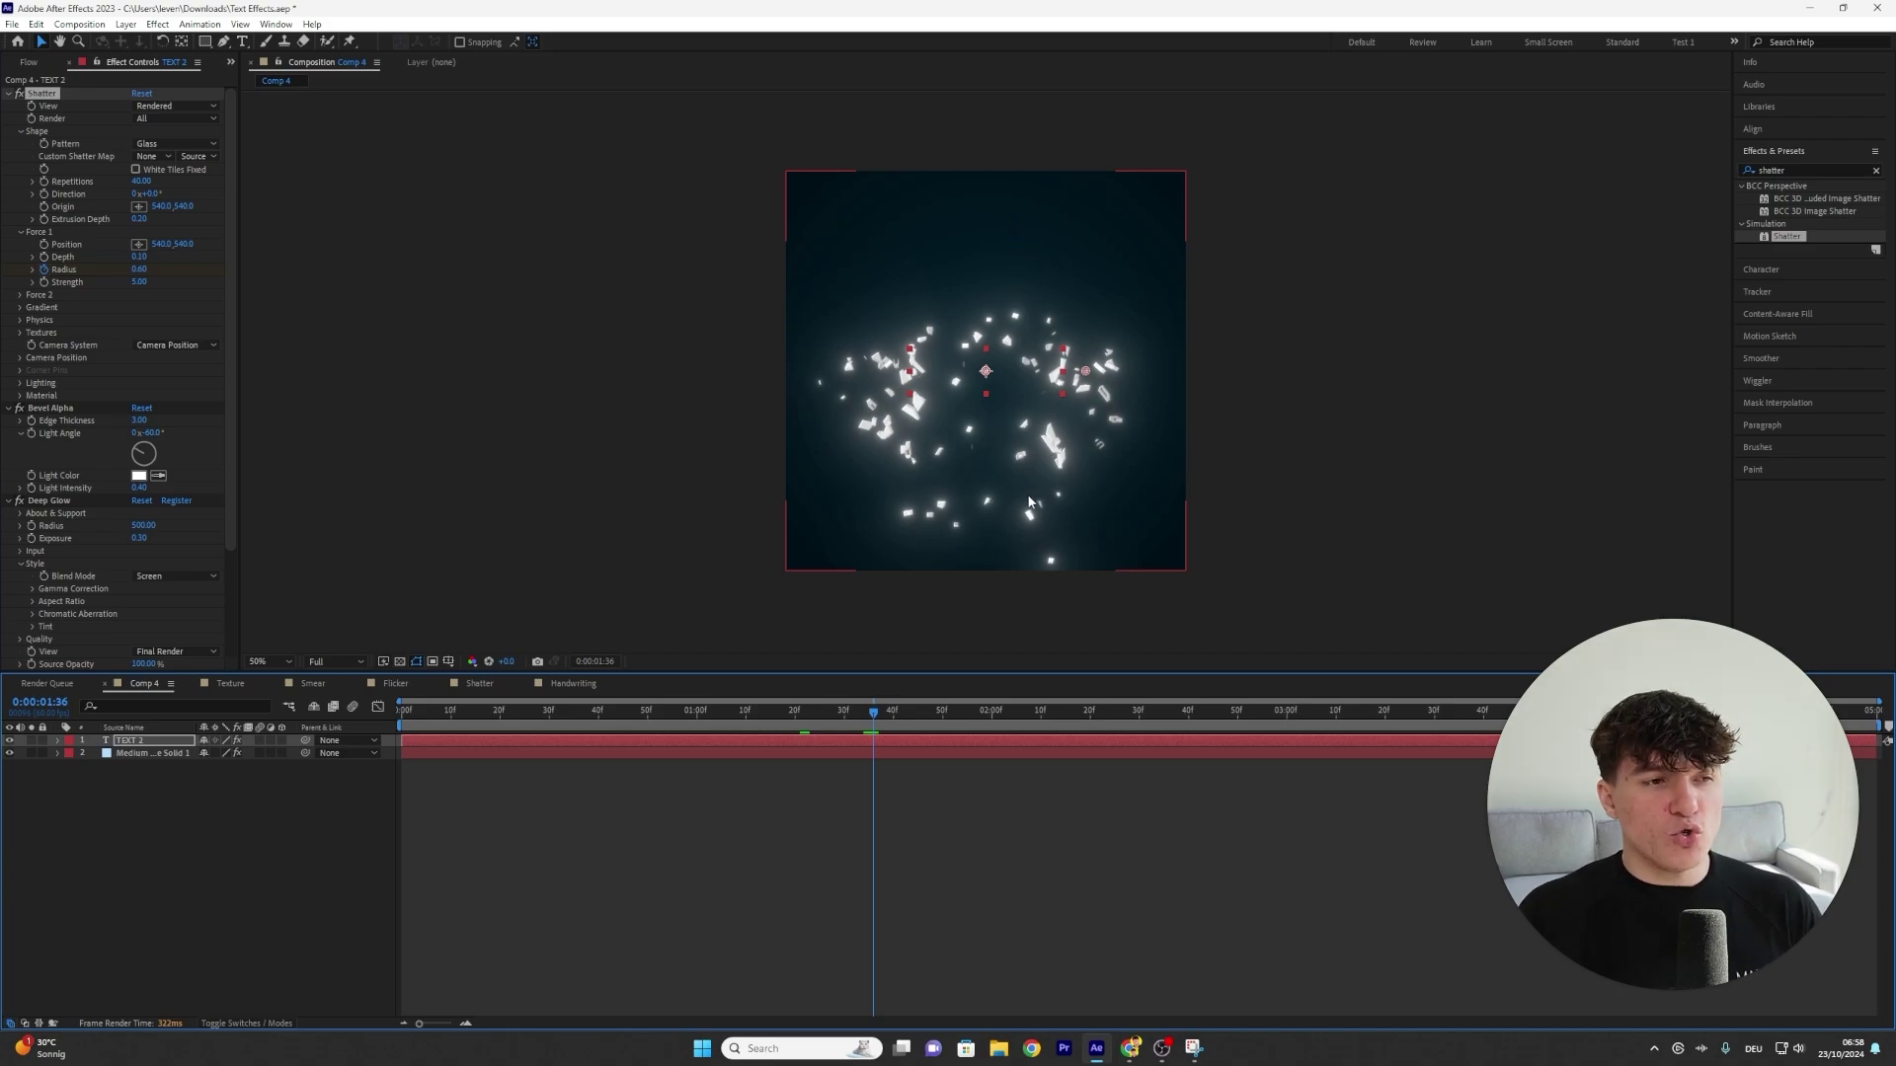
Set the Physics Mass Variance to 0% and begin editing Gravity
{"action": "left_click", "coordinate": [21, 321]}
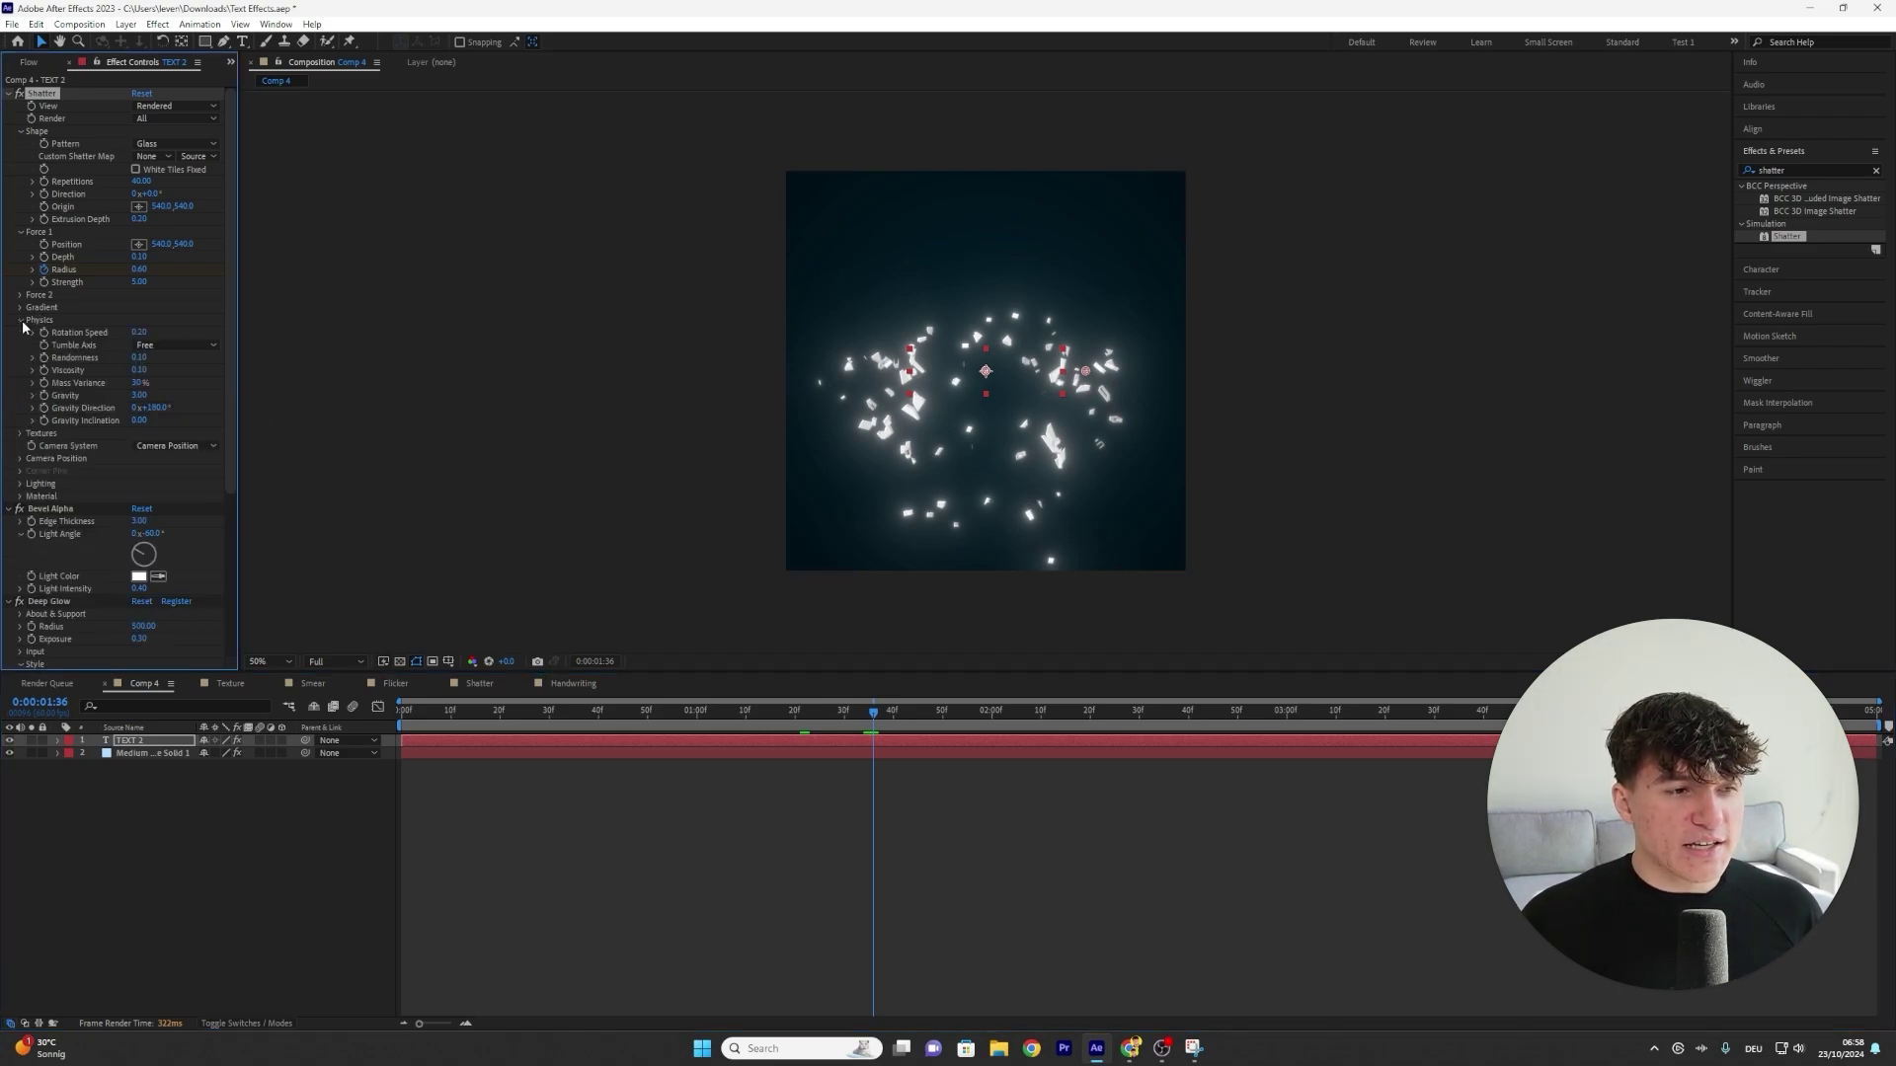
{"action": "left_click_drag", "start_coordinate": [82, 380], "coordinate": [69, 381]}
{"action": "left_click", "coordinate": [138, 395]}
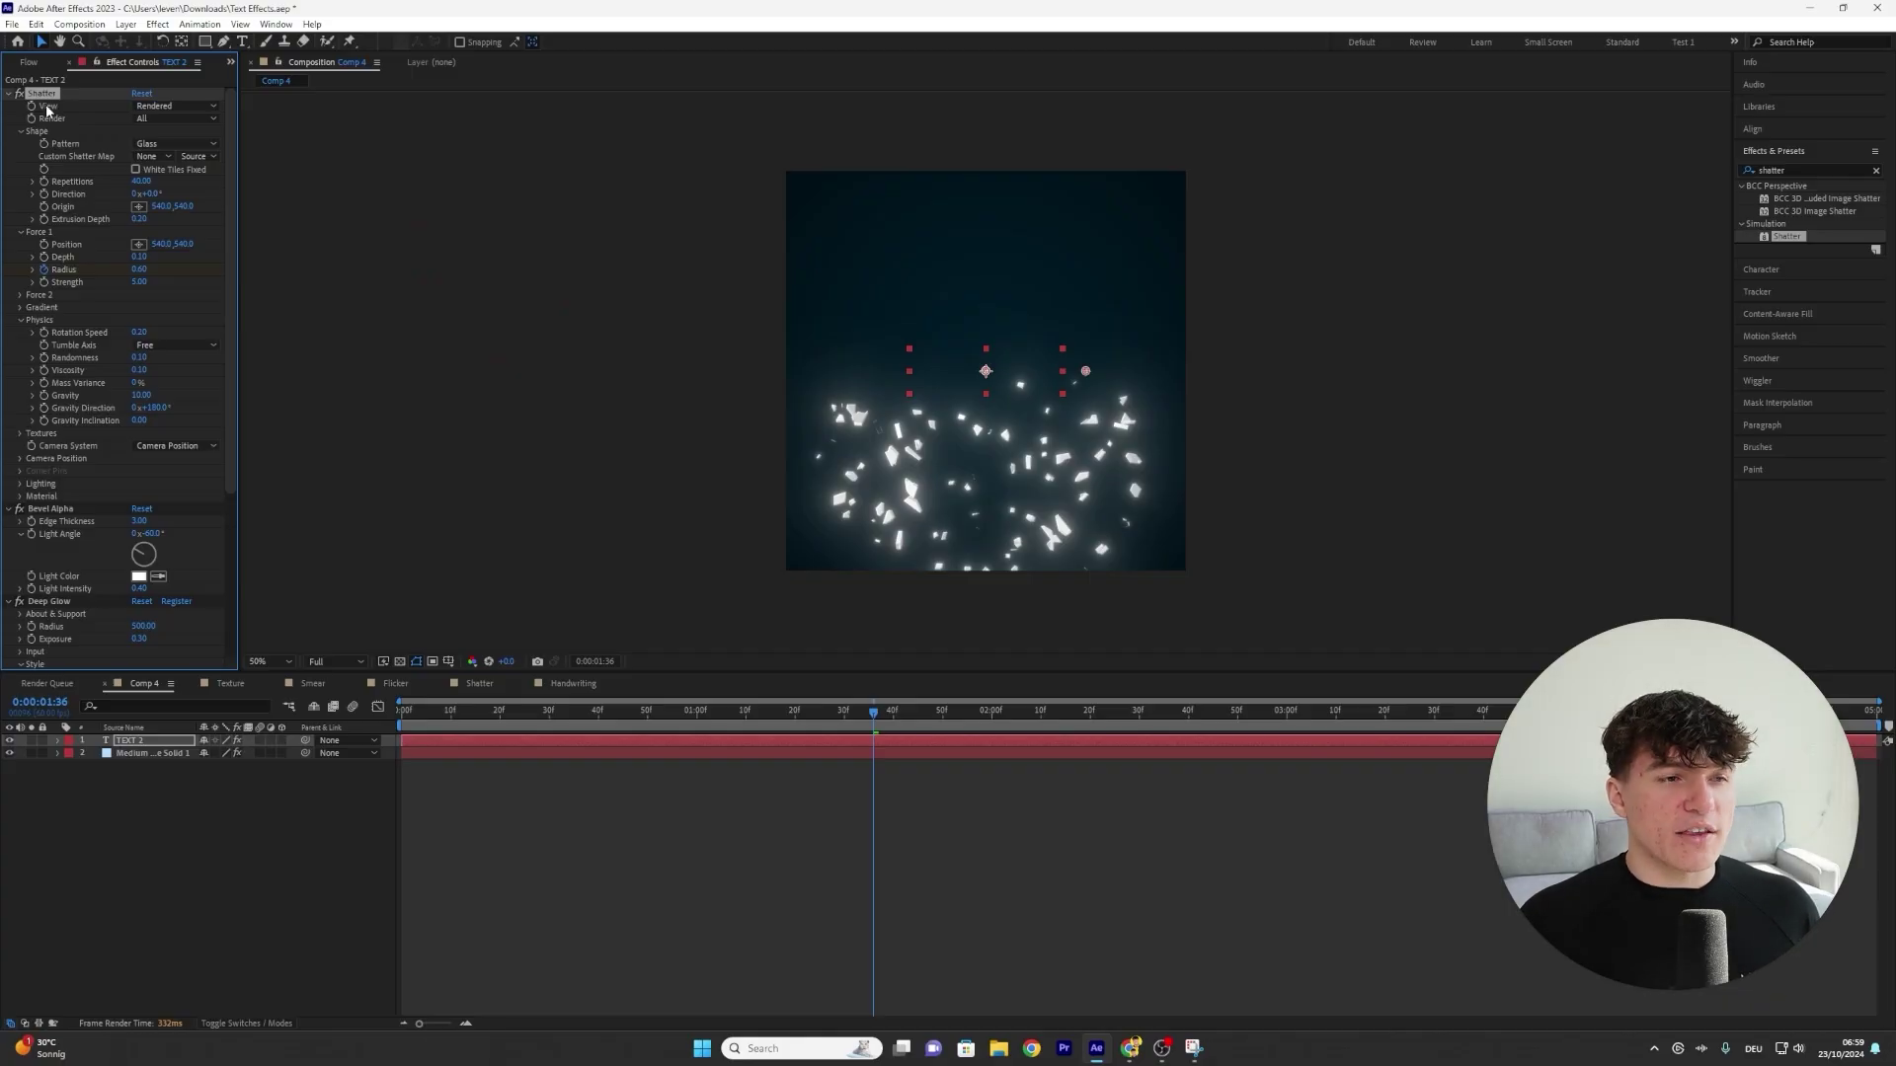
{"action": "scroll", "coordinate": [118, 395], "scroll_direction": "up", "scroll_amount": 3}
{"action": "left_click", "coordinate": [893, 711]}
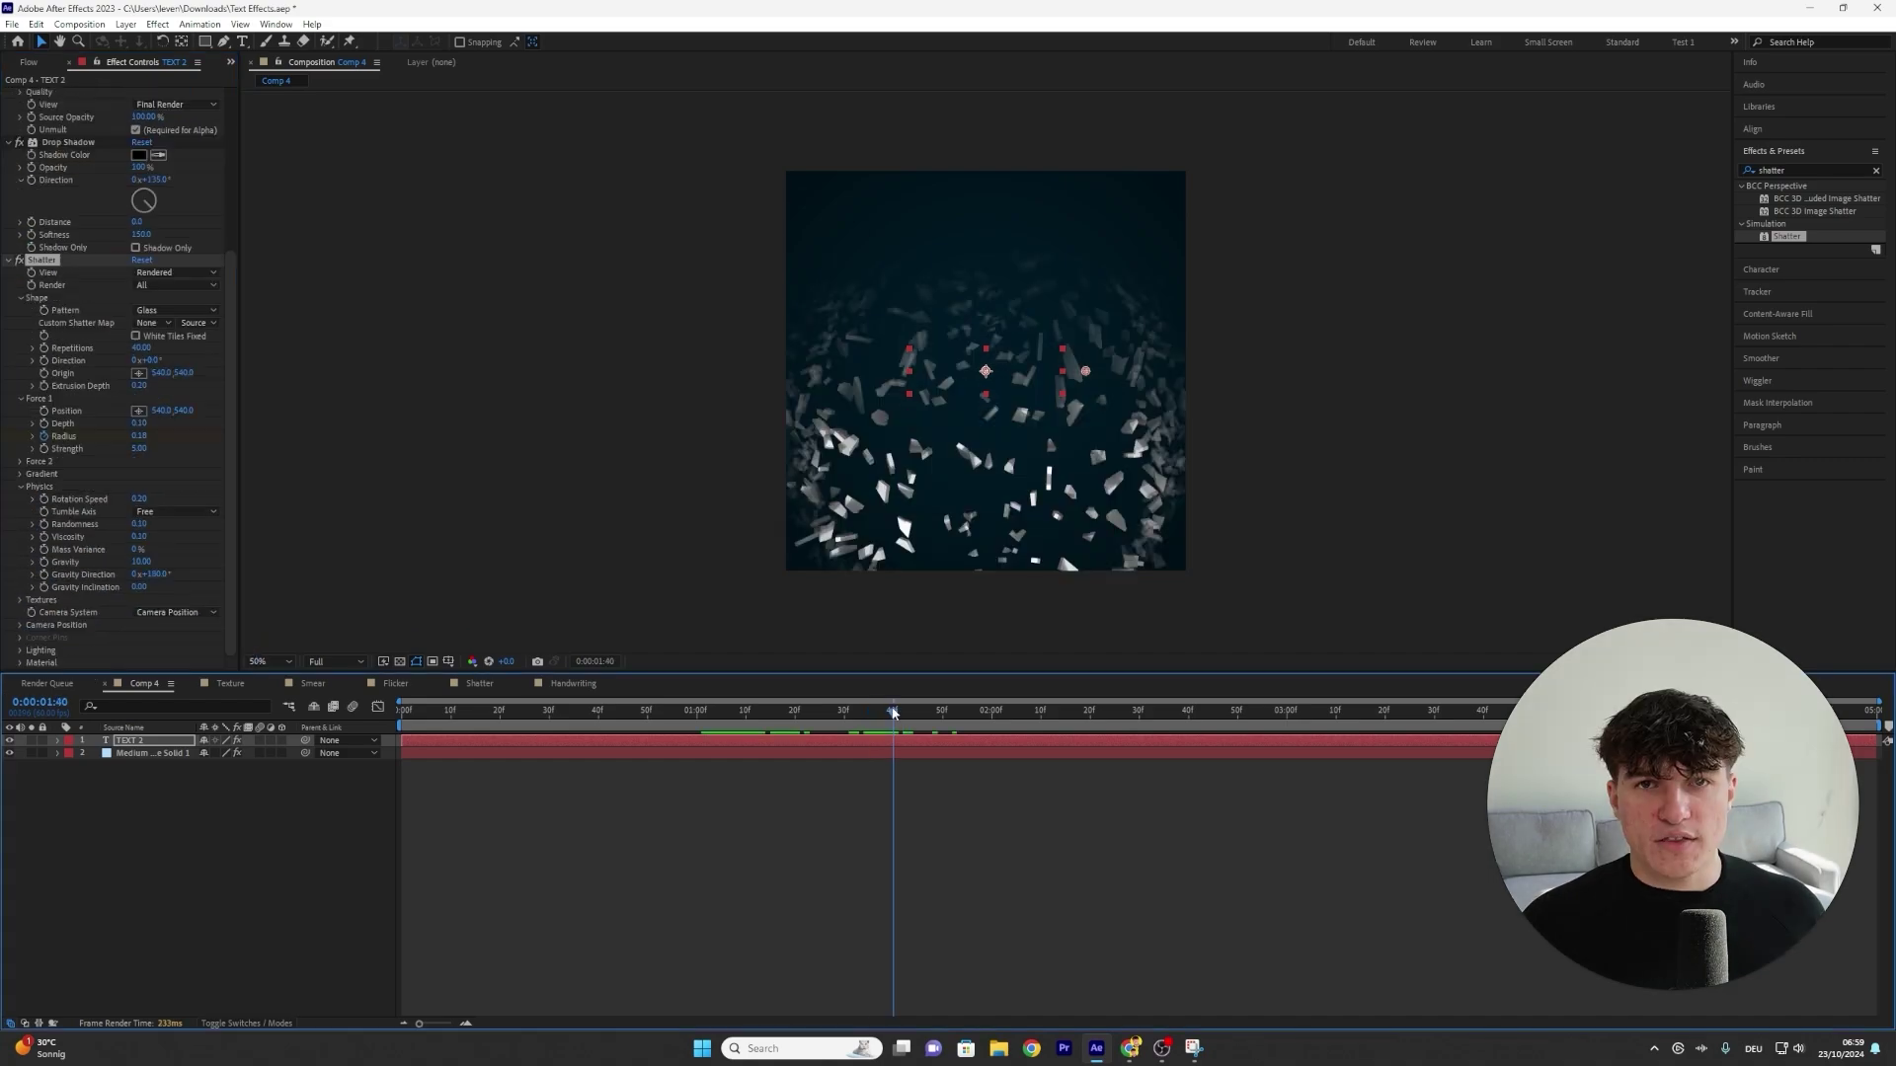
{"action": "left_click_drag", "start_coordinate": [893, 711], "coordinate": [744, 709]}
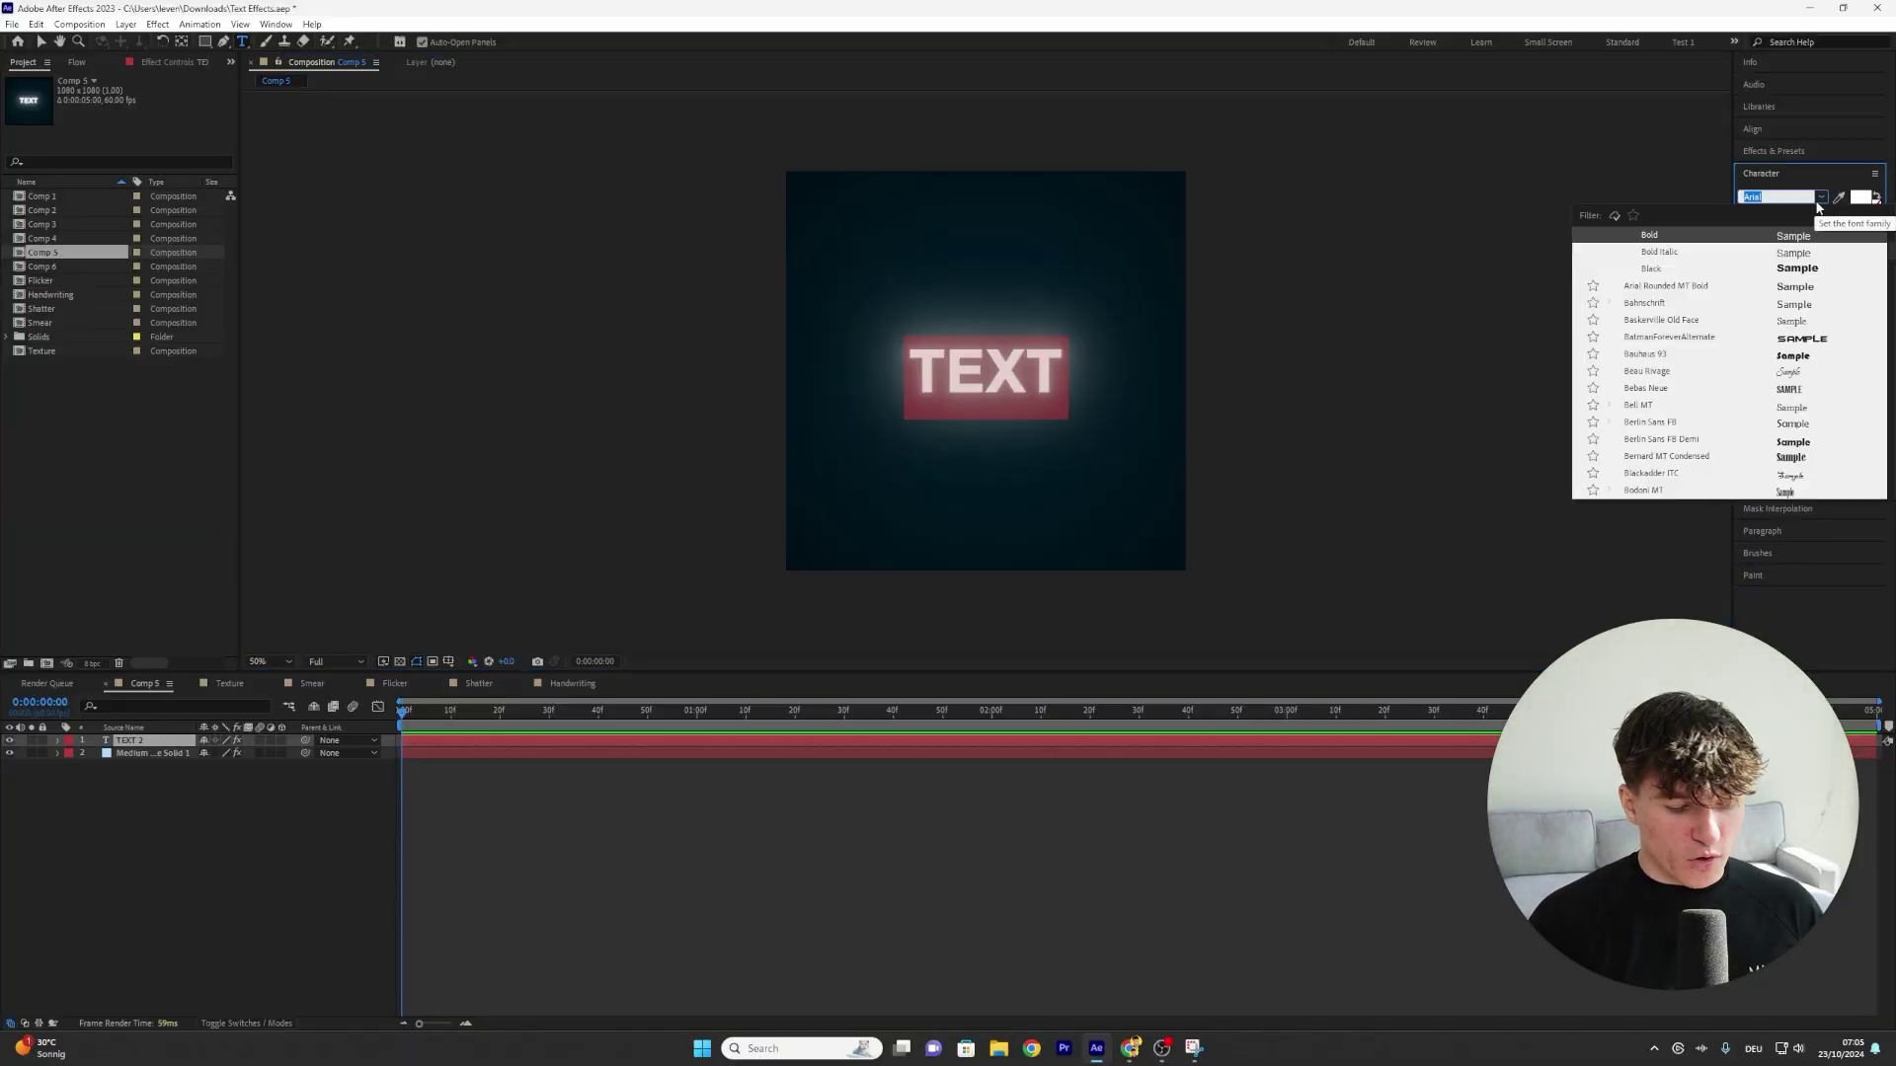
Switch the Comp 5 title font to Beau Rivage and retype it as lowercase 'text'
{"action": "type", "text": "beau ri"}
{"action": "key", "text": "Return"}
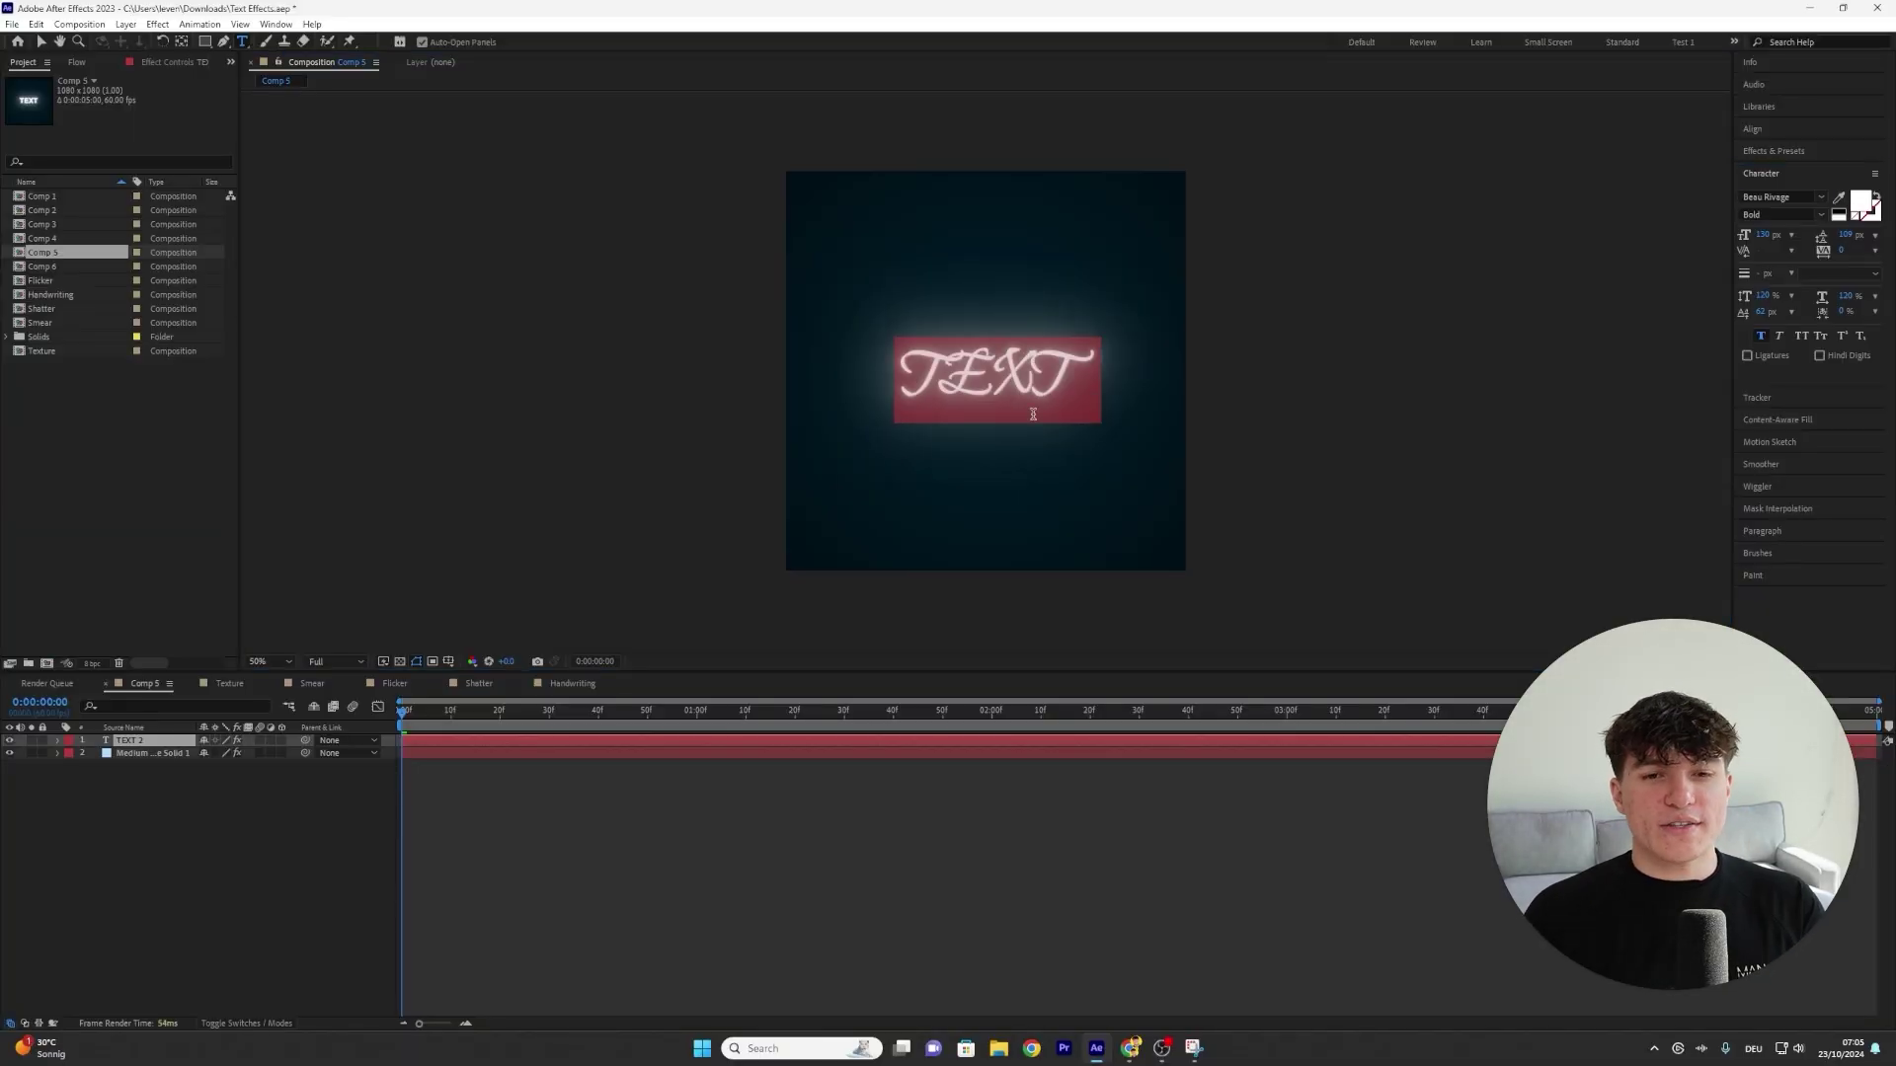
{"action": "type", "text": "text"}
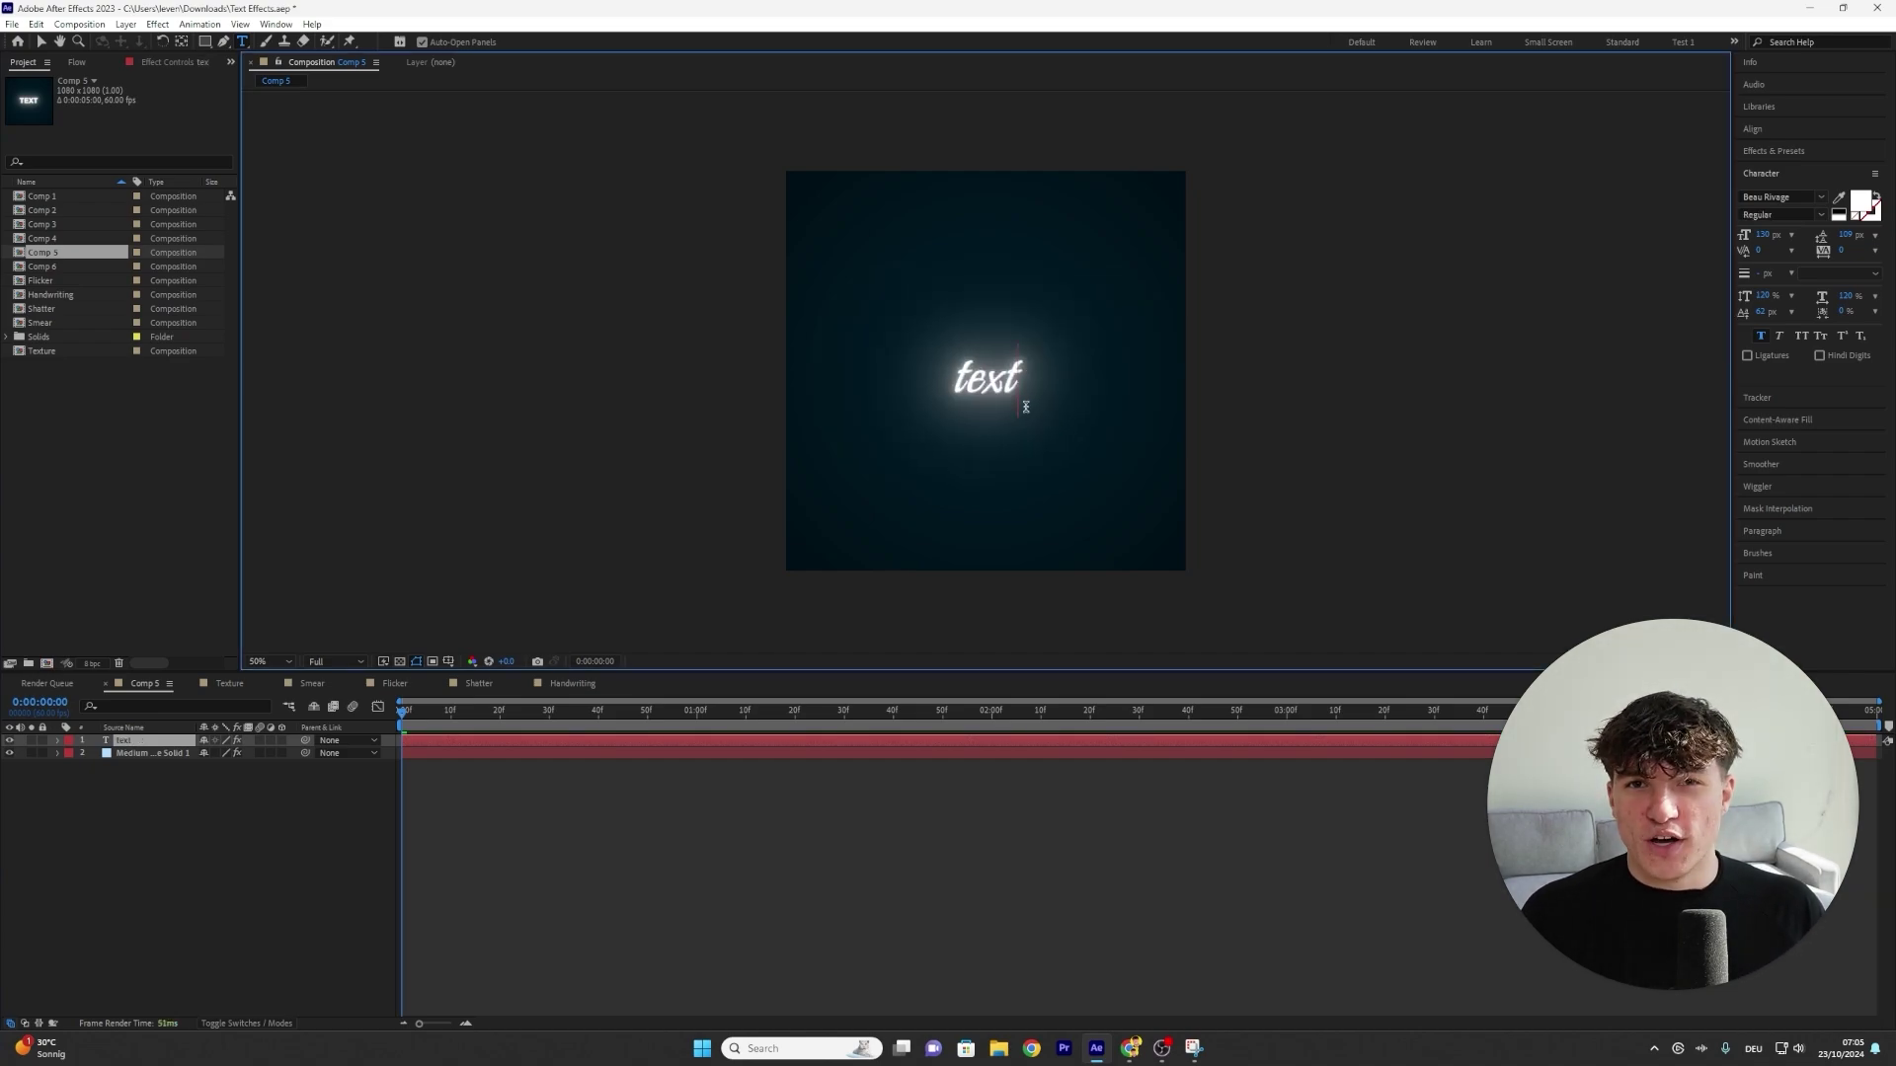
Set the whole title's tracking to 100 and exit text editing
{"action": "key", "text": "ctrl+a"}
{"action": "left_click", "coordinate": [1840, 253]}
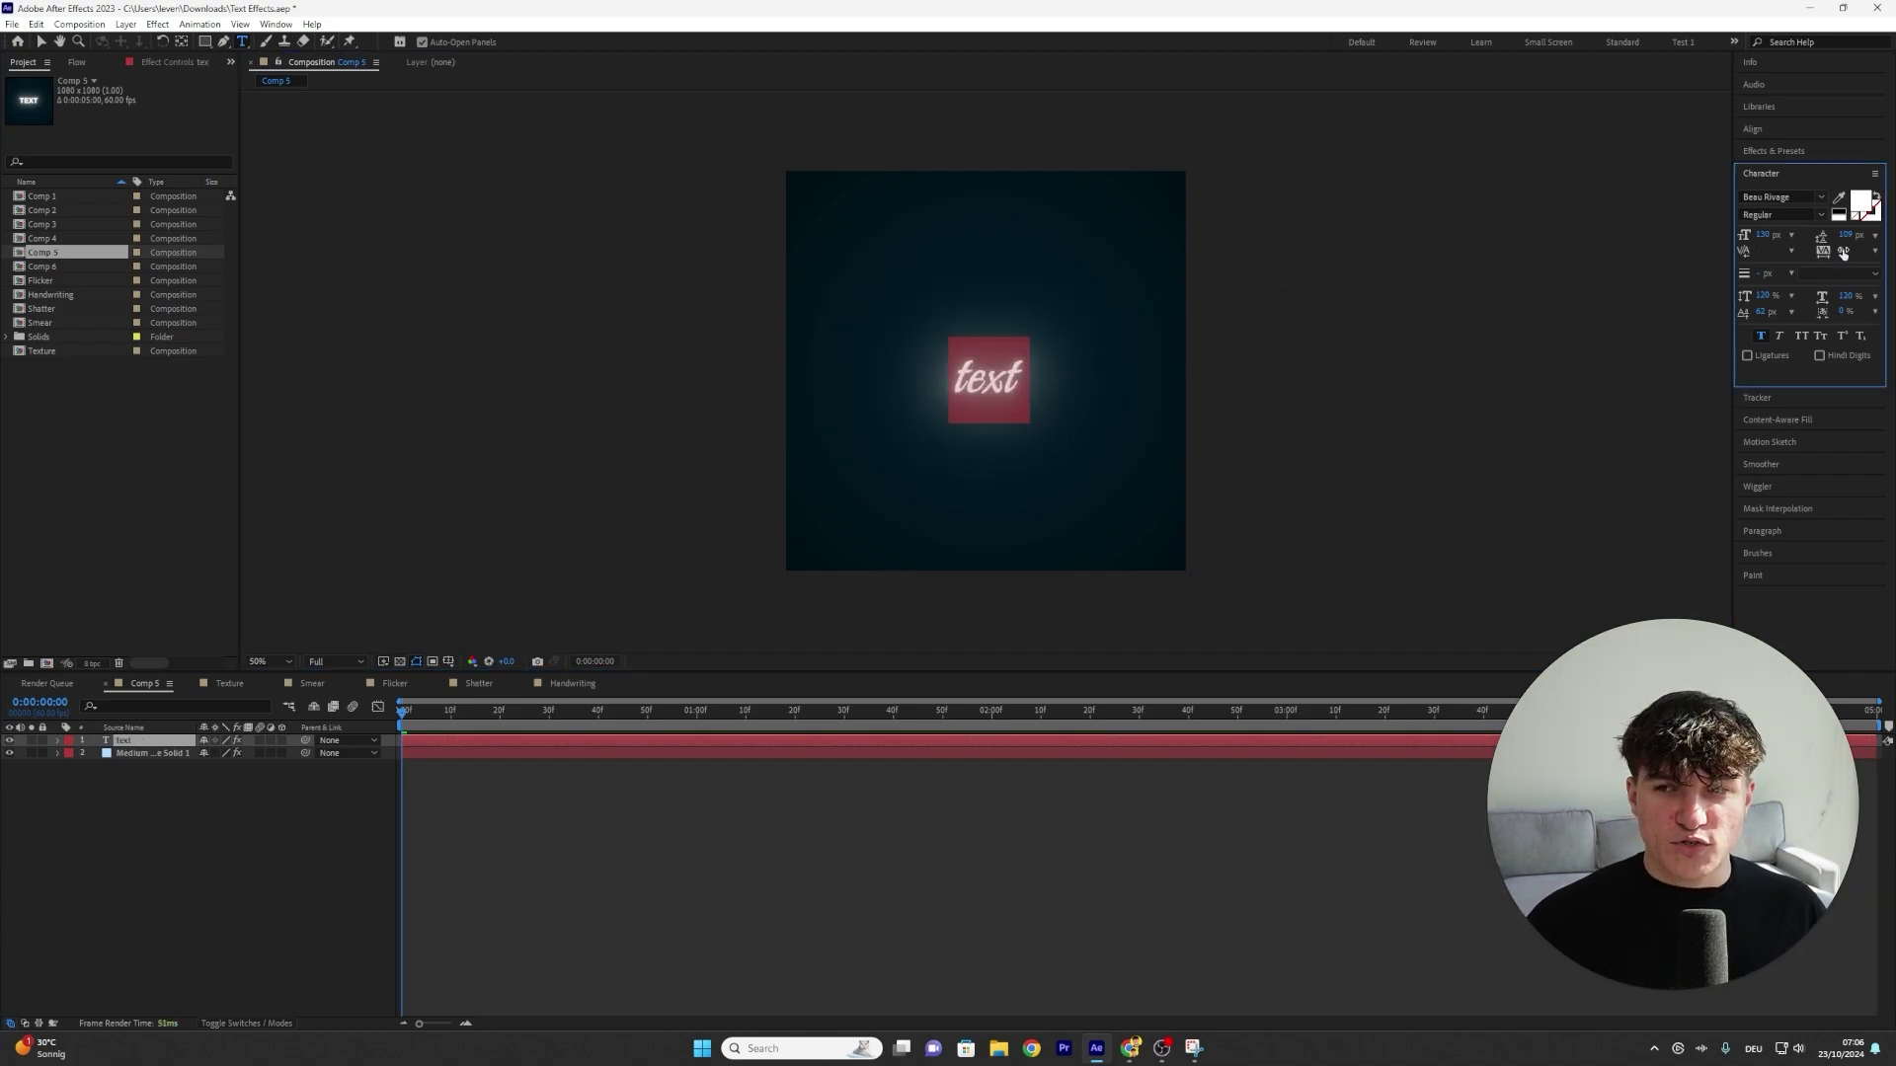
{"action": "left_click", "coordinate": [1843, 252]}
{"action": "type", "text": "100"}
{"action": "key", "text": "Return"}
{"action": "key", "text": "v"}
{"action": "left_click", "coordinate": [690, 774]}
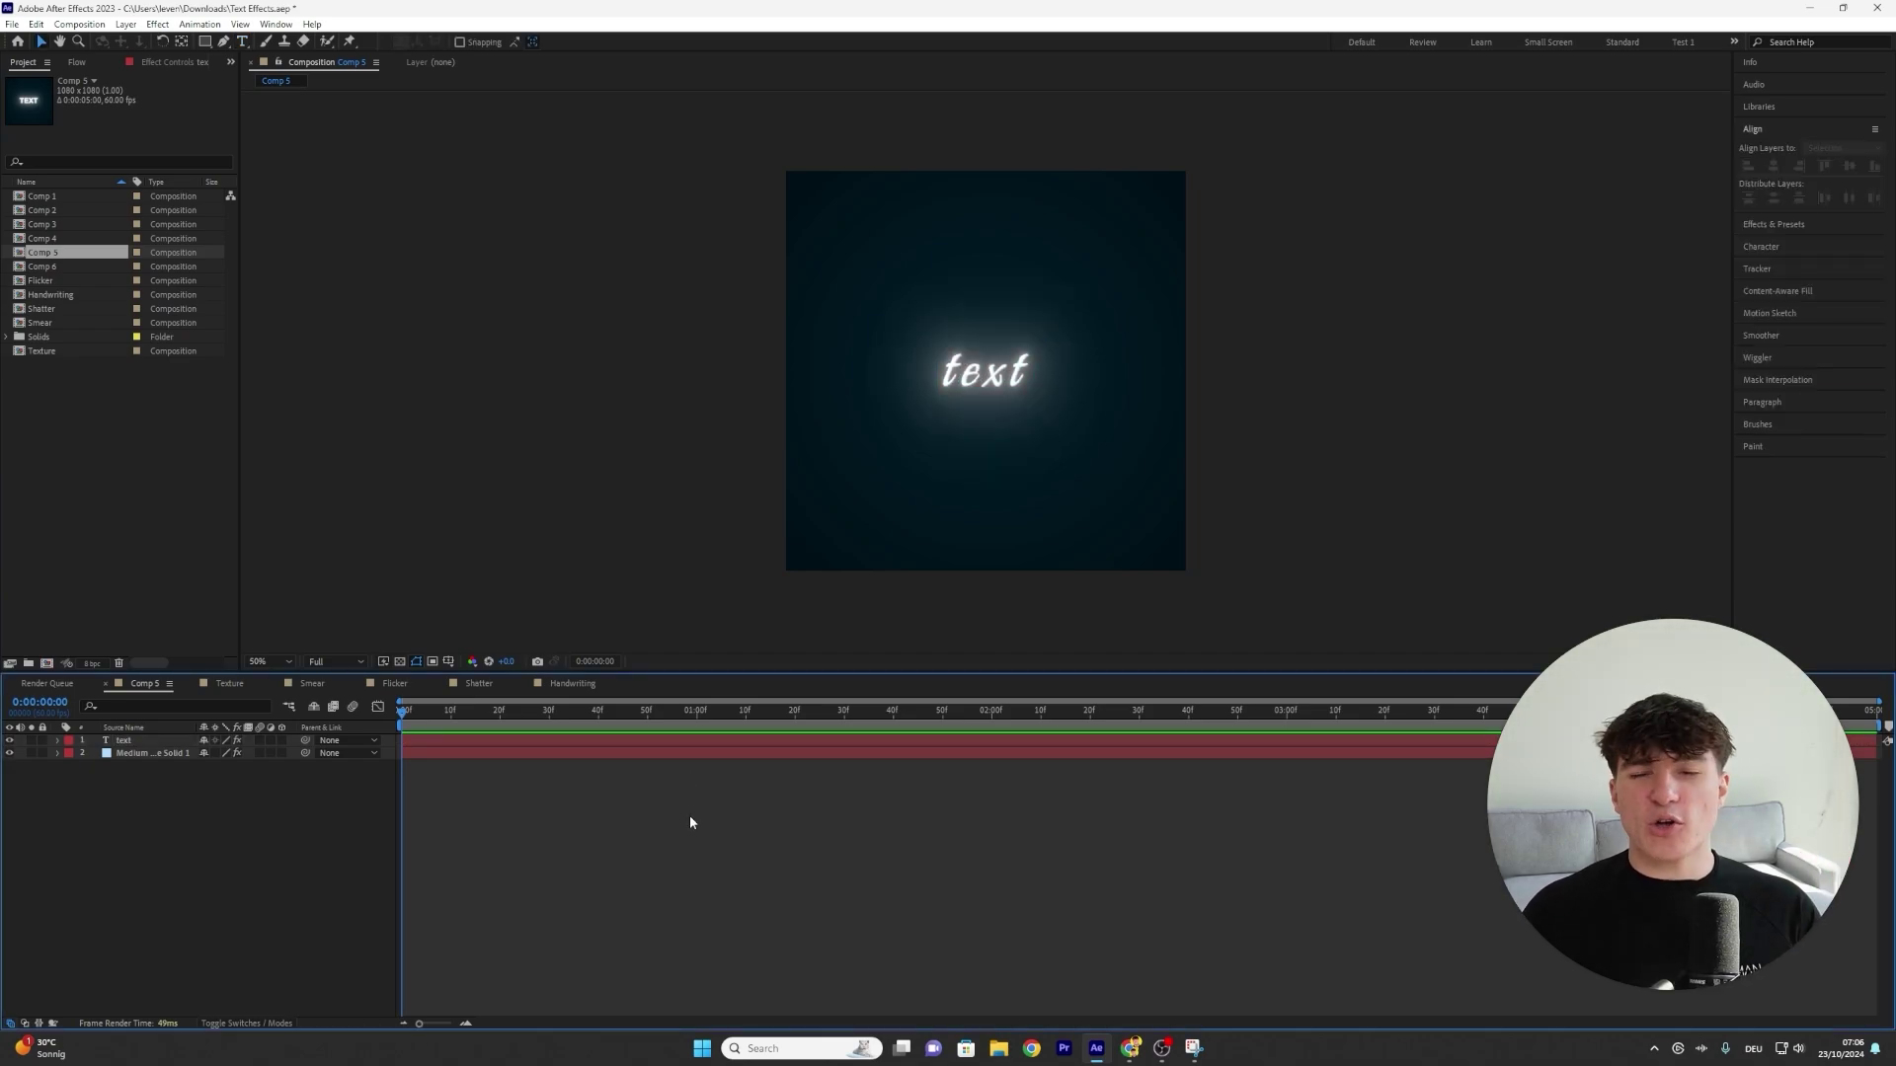
On the text layer, draw a Pen mask path down the stroke of the letter 't'
{"action": "left_click", "coordinate": [619, 741]}
{"action": "key", "text": "g"}
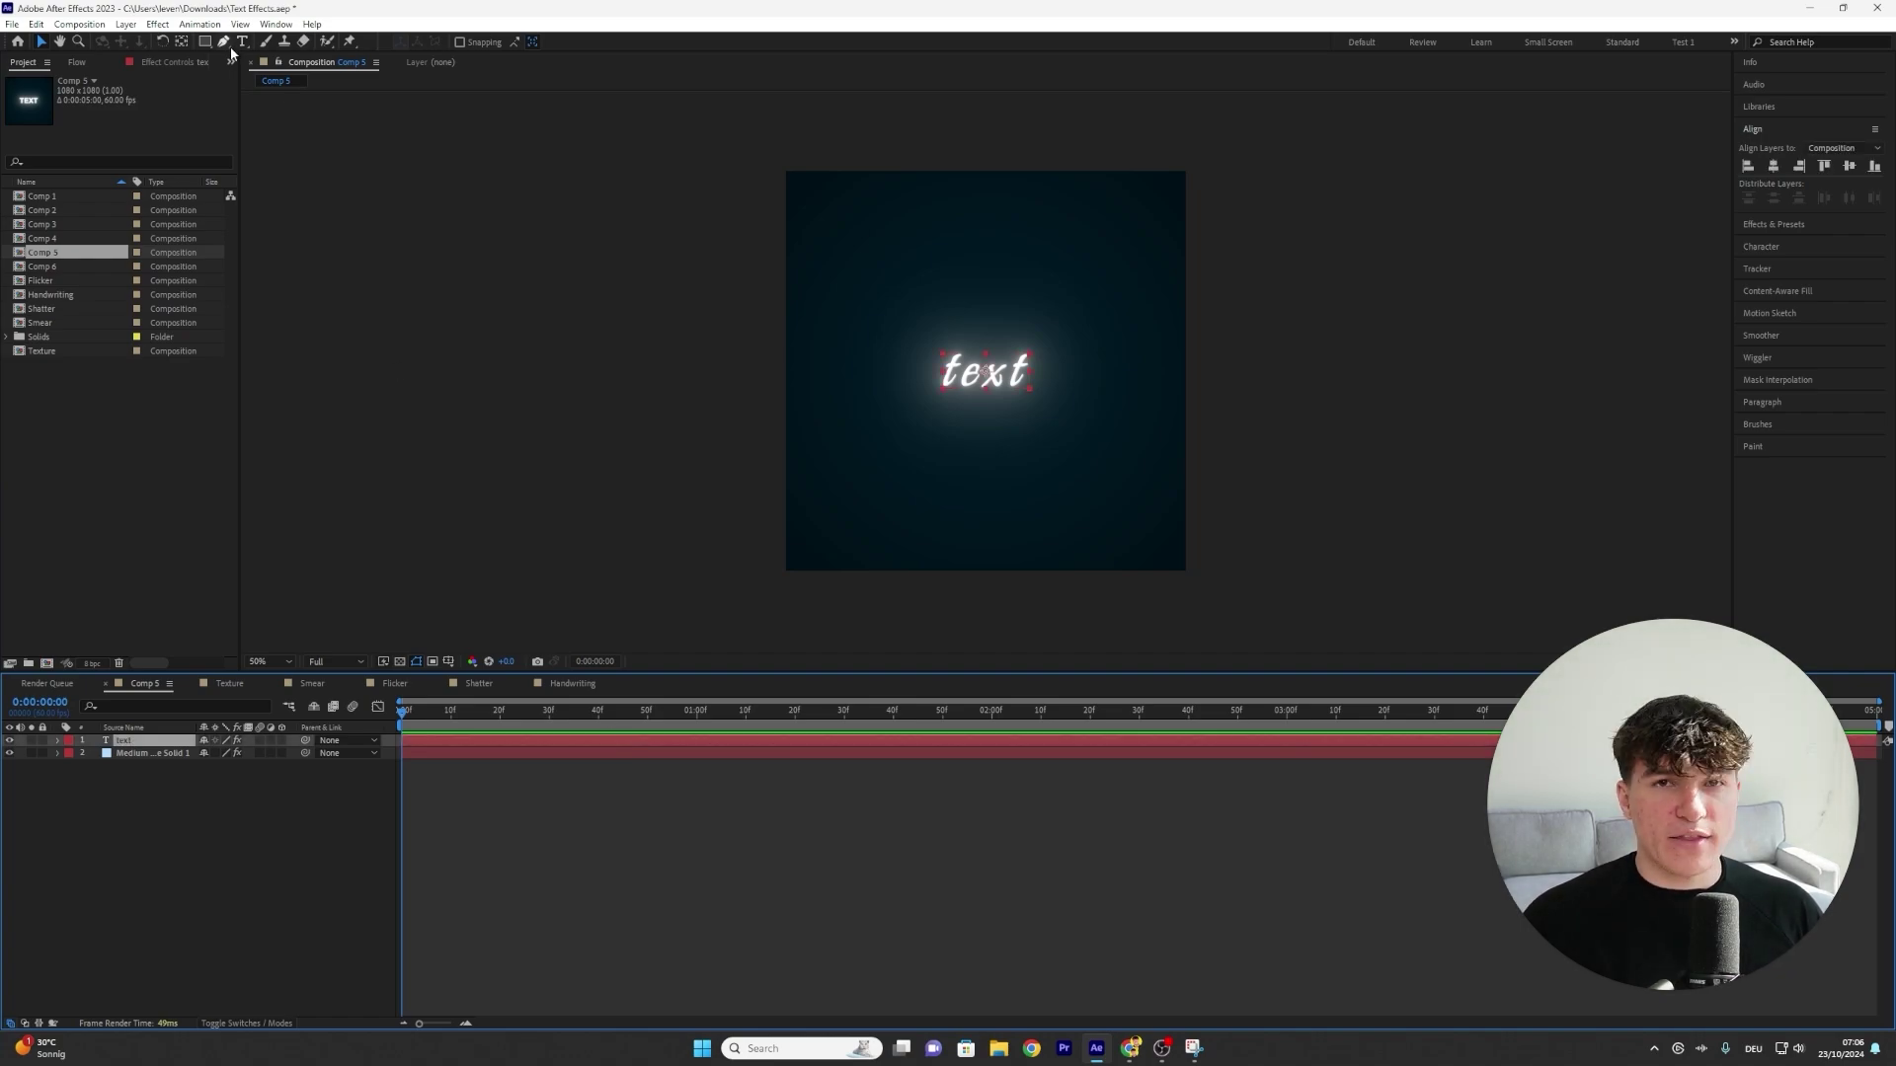
{"action": "scroll", "coordinate": [984, 413], "scroll_direction": "up", "scroll_amount": 5}
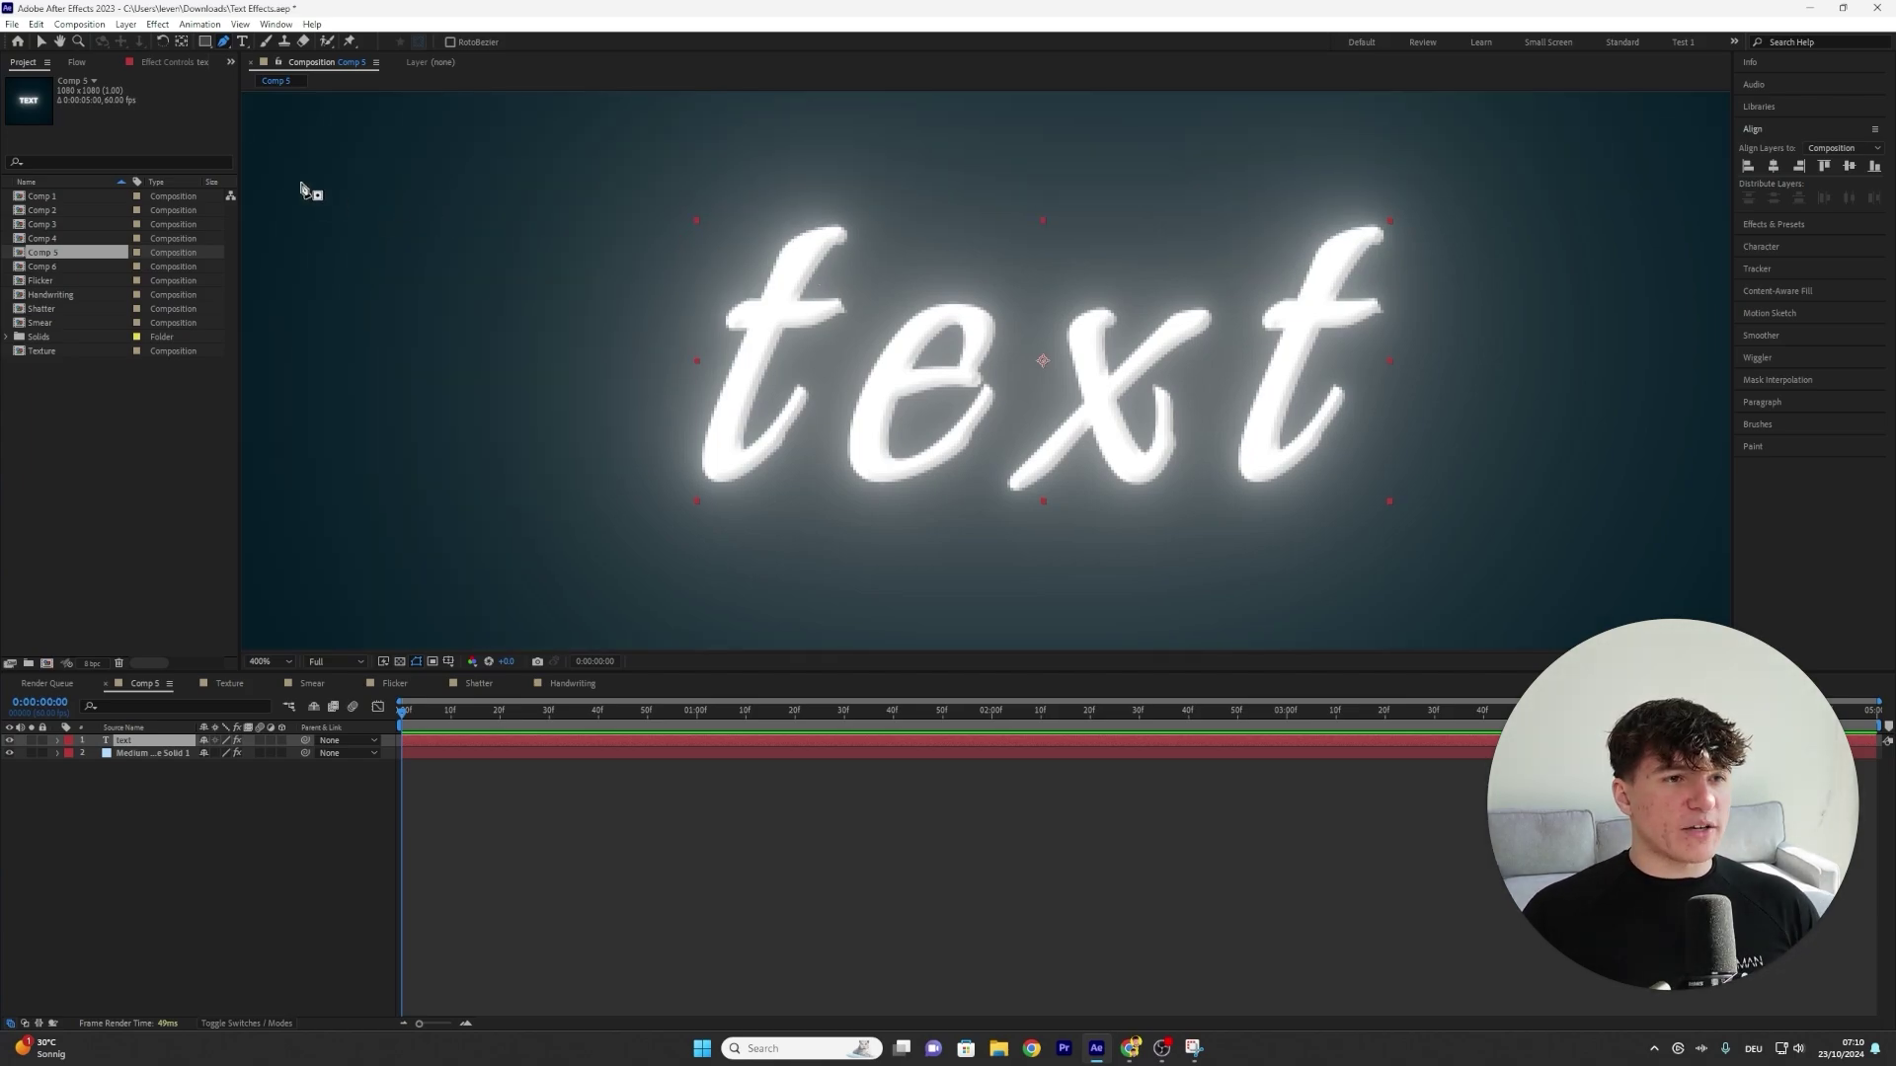
{"action": "left_click", "coordinate": [812, 237]}
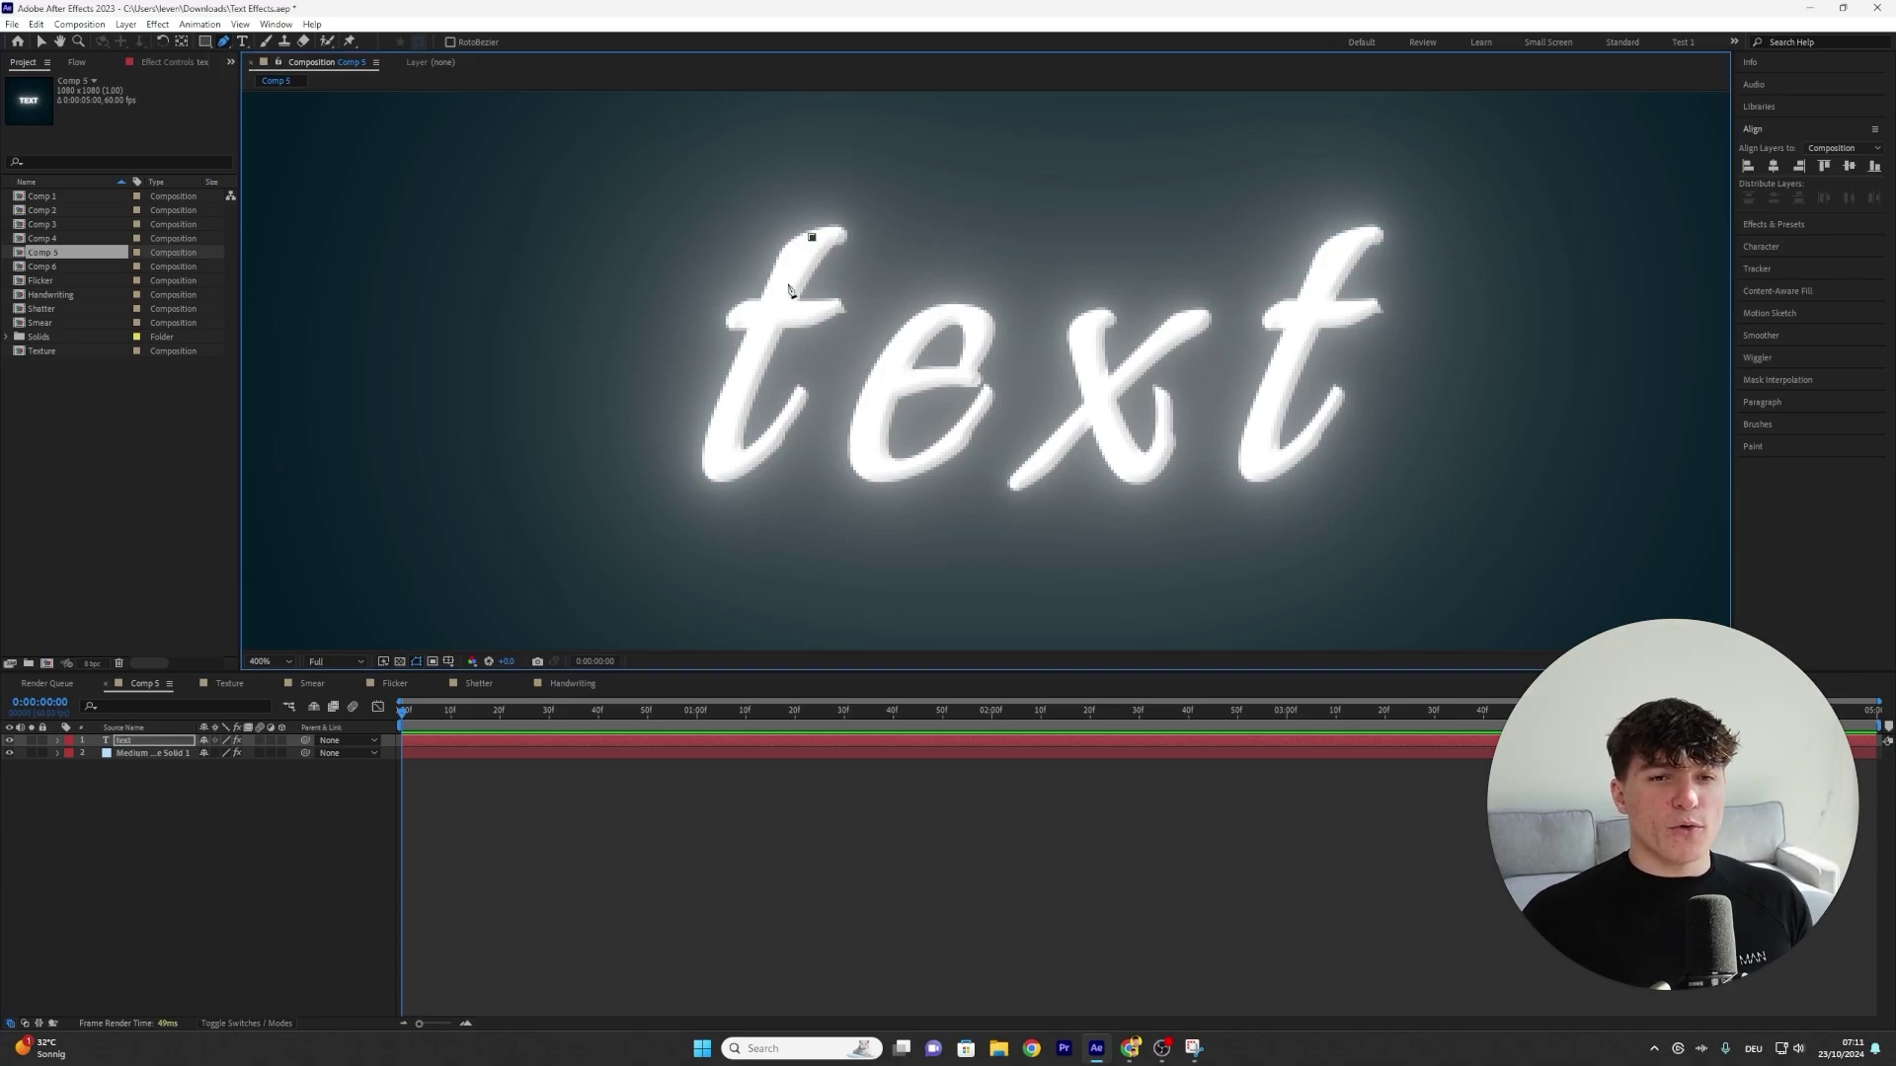
{"action": "left_click", "coordinate": [789, 268]}
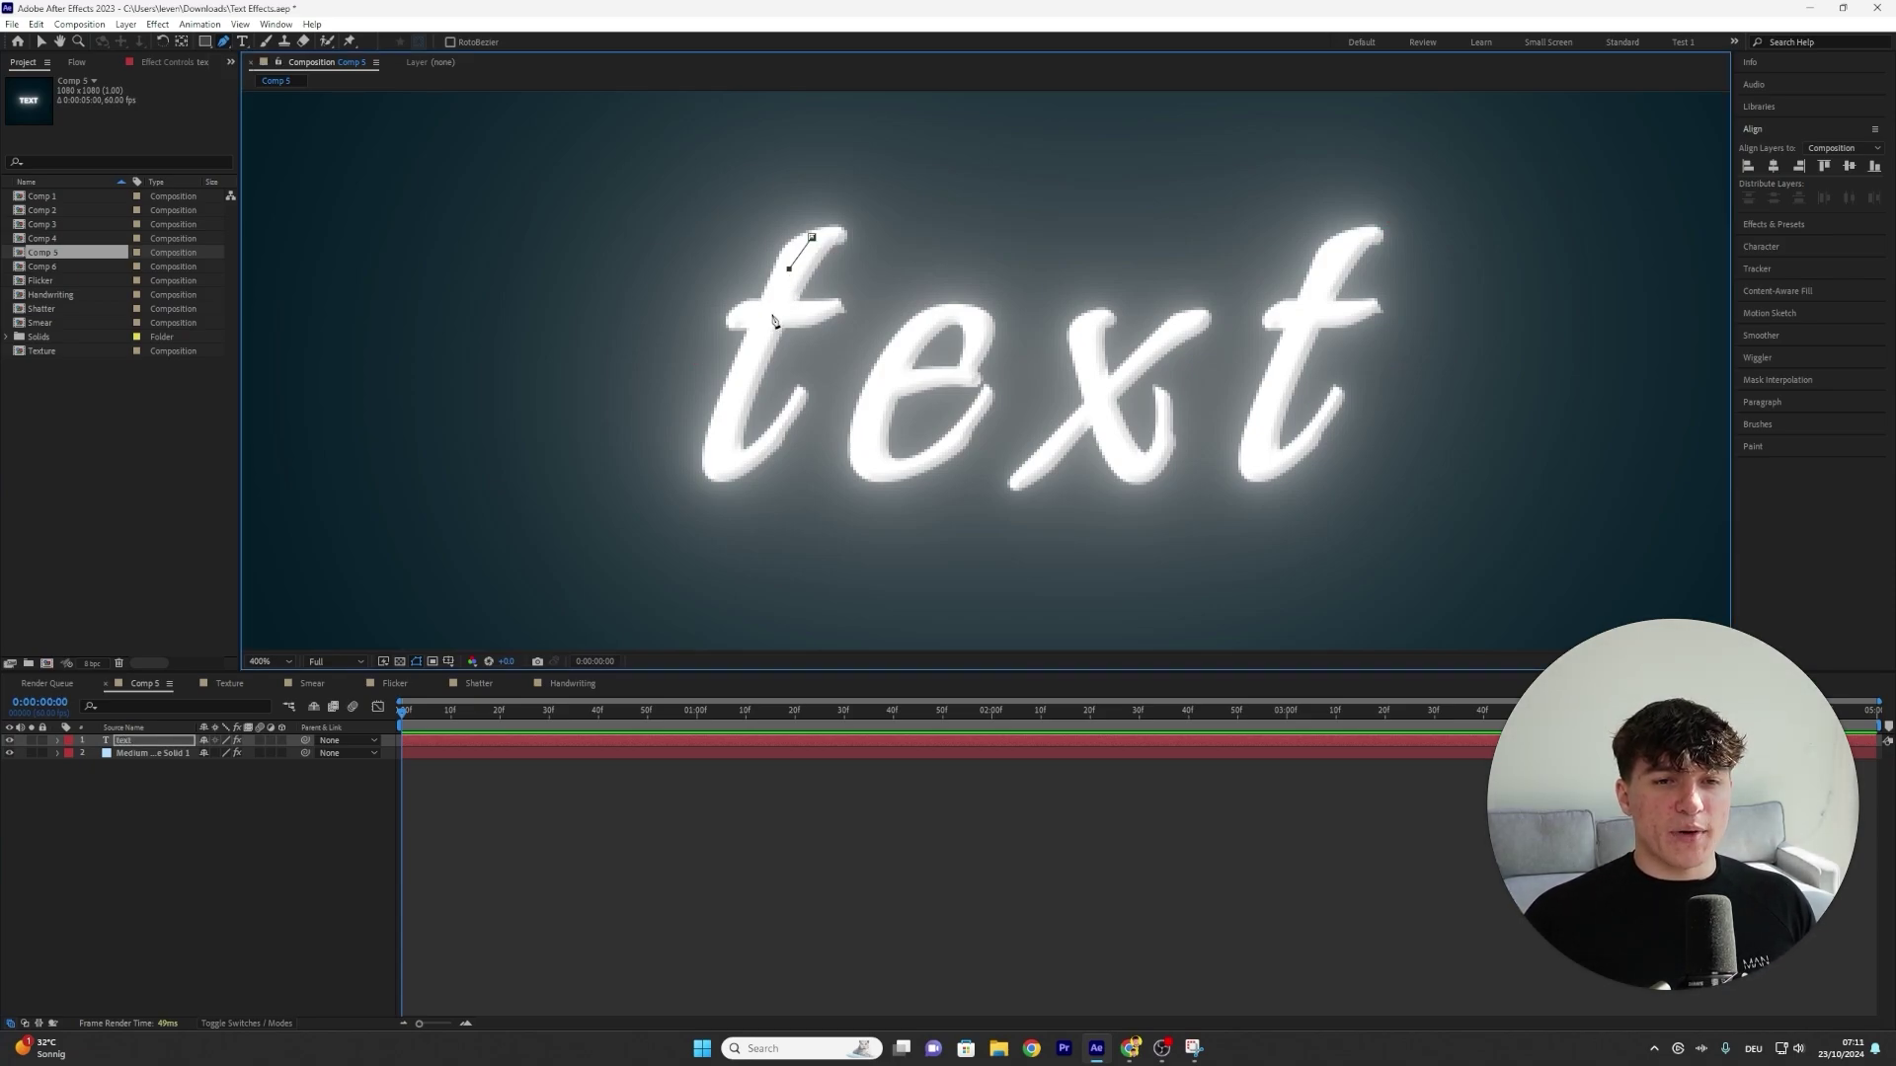
{"action": "left_click", "coordinate": [771, 314]}
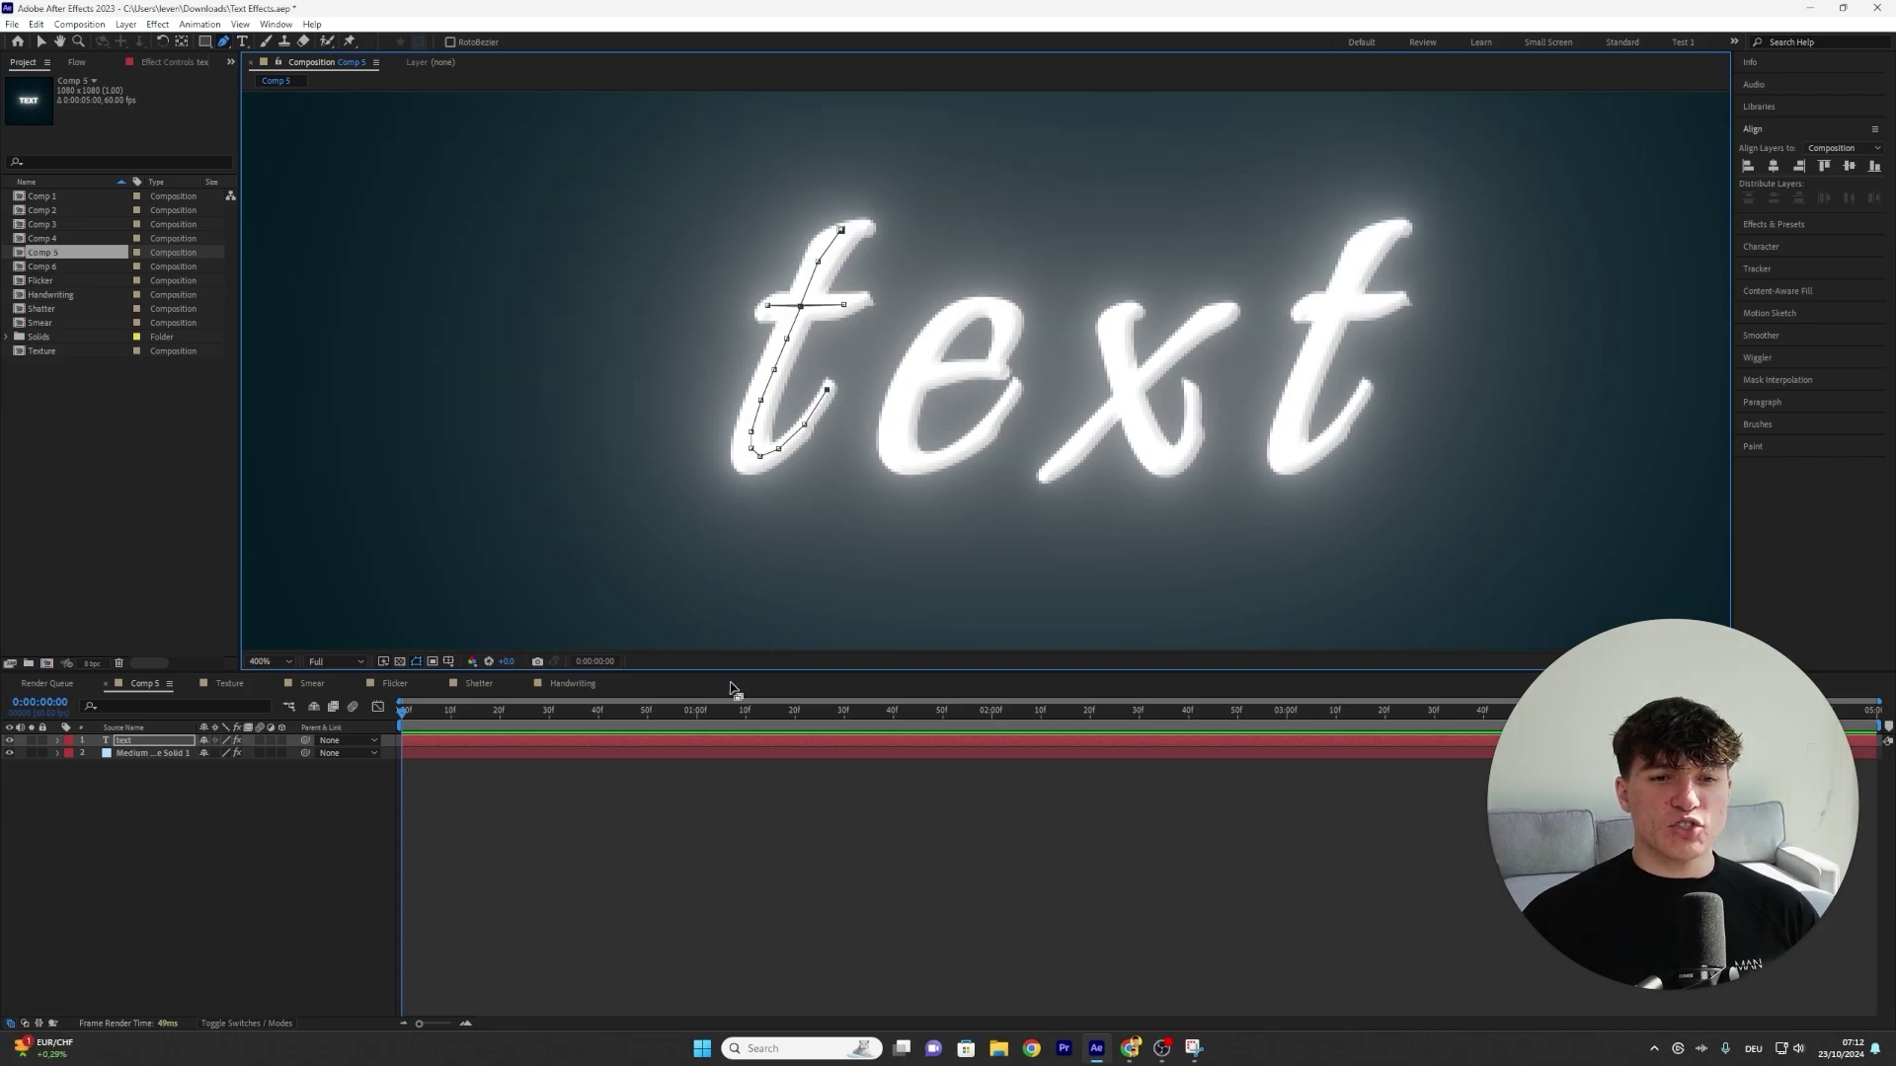
{"action": "left_click", "coordinate": [695, 739]}
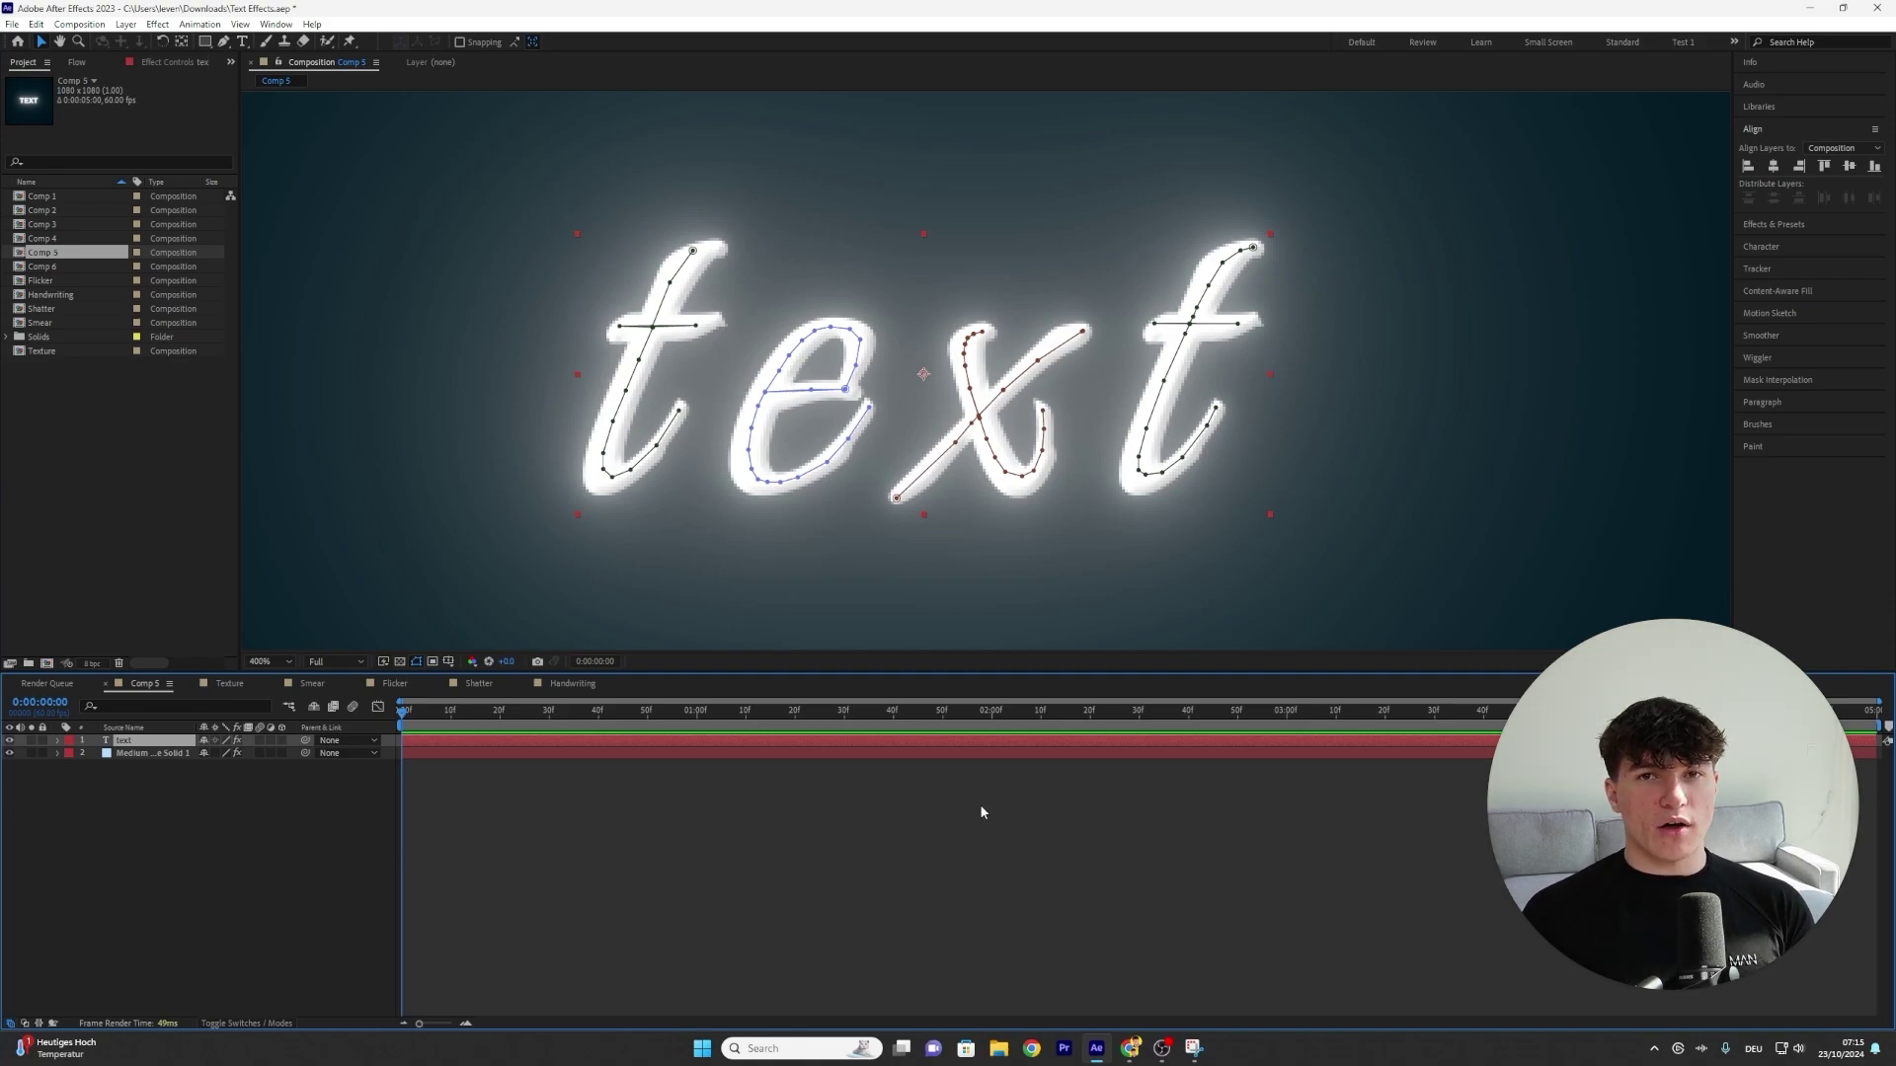
Apply a Stroke effect to the text layer with All Masks and Stroke Sequentially enabled
{"action": "key", "text": "ctrl+5"}
{"action": "left_click", "coordinate": [1751, 169]}
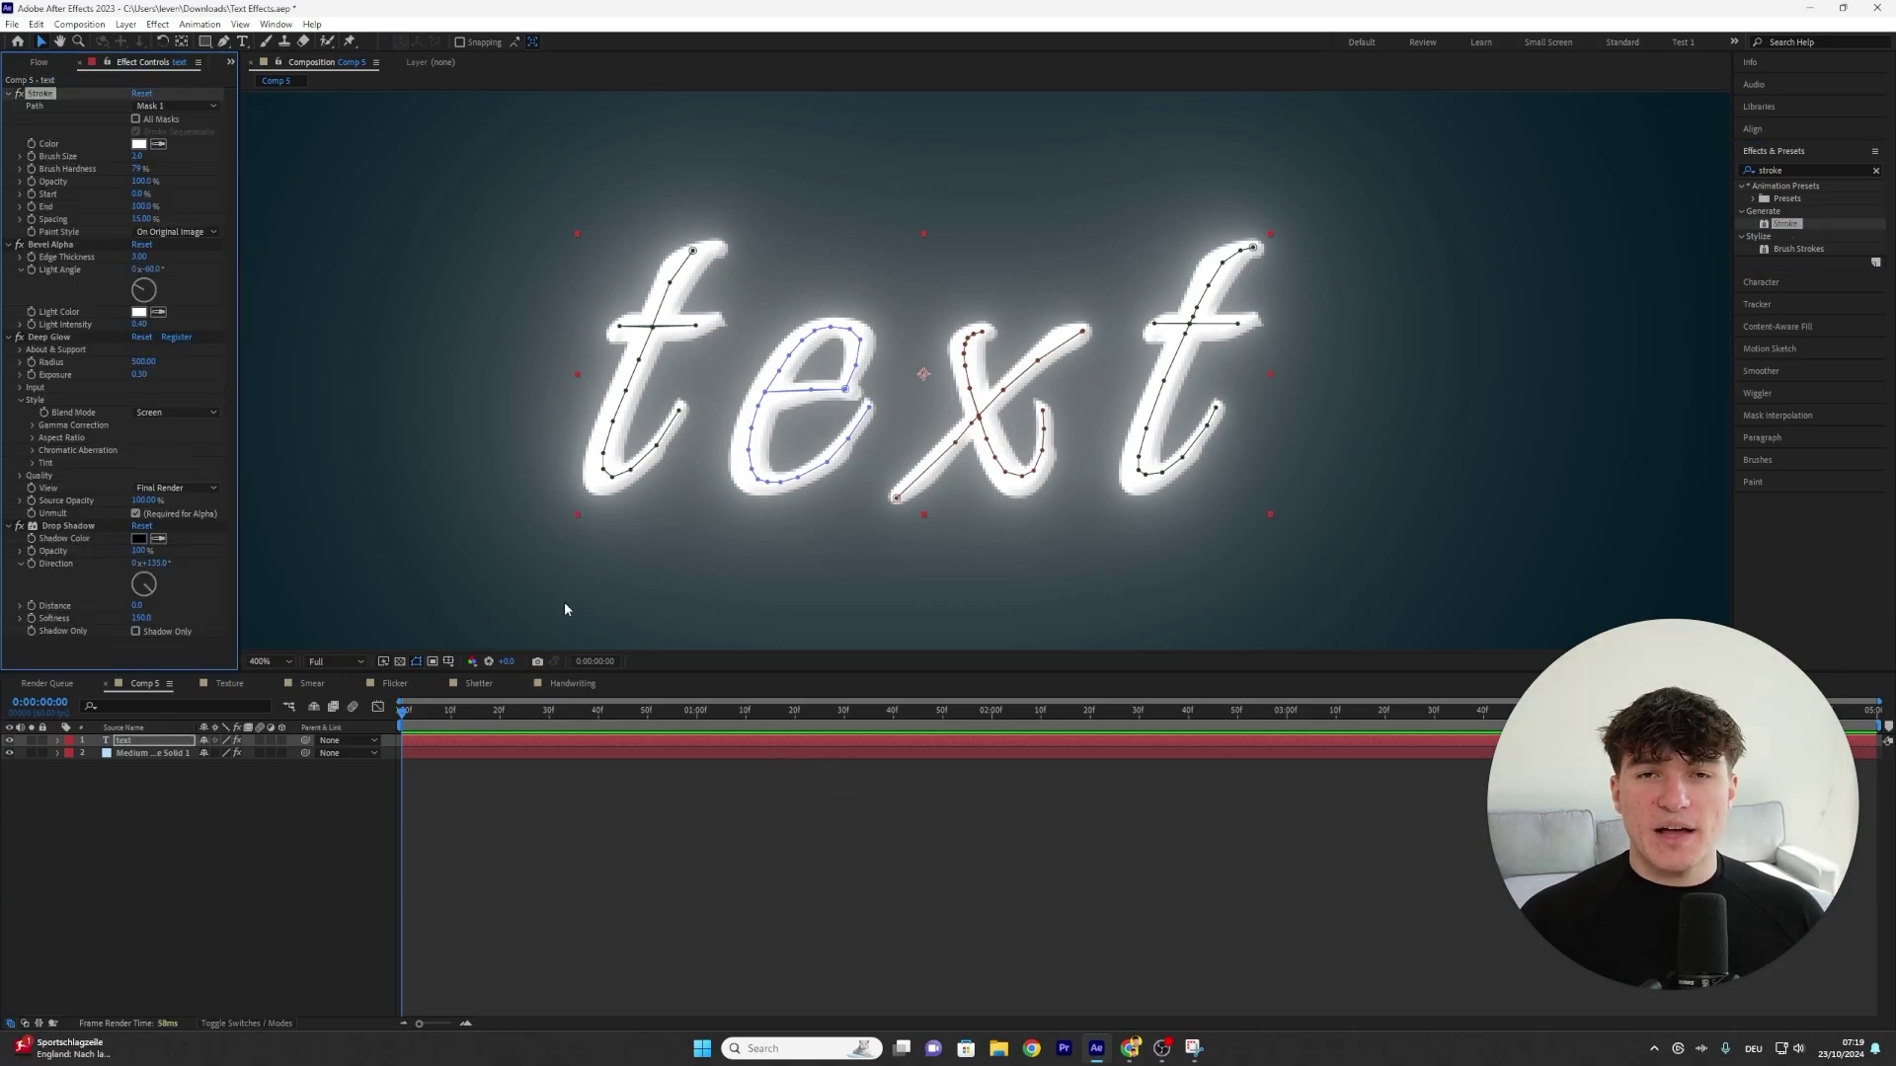
{"action": "left_click", "coordinate": [135, 120]}
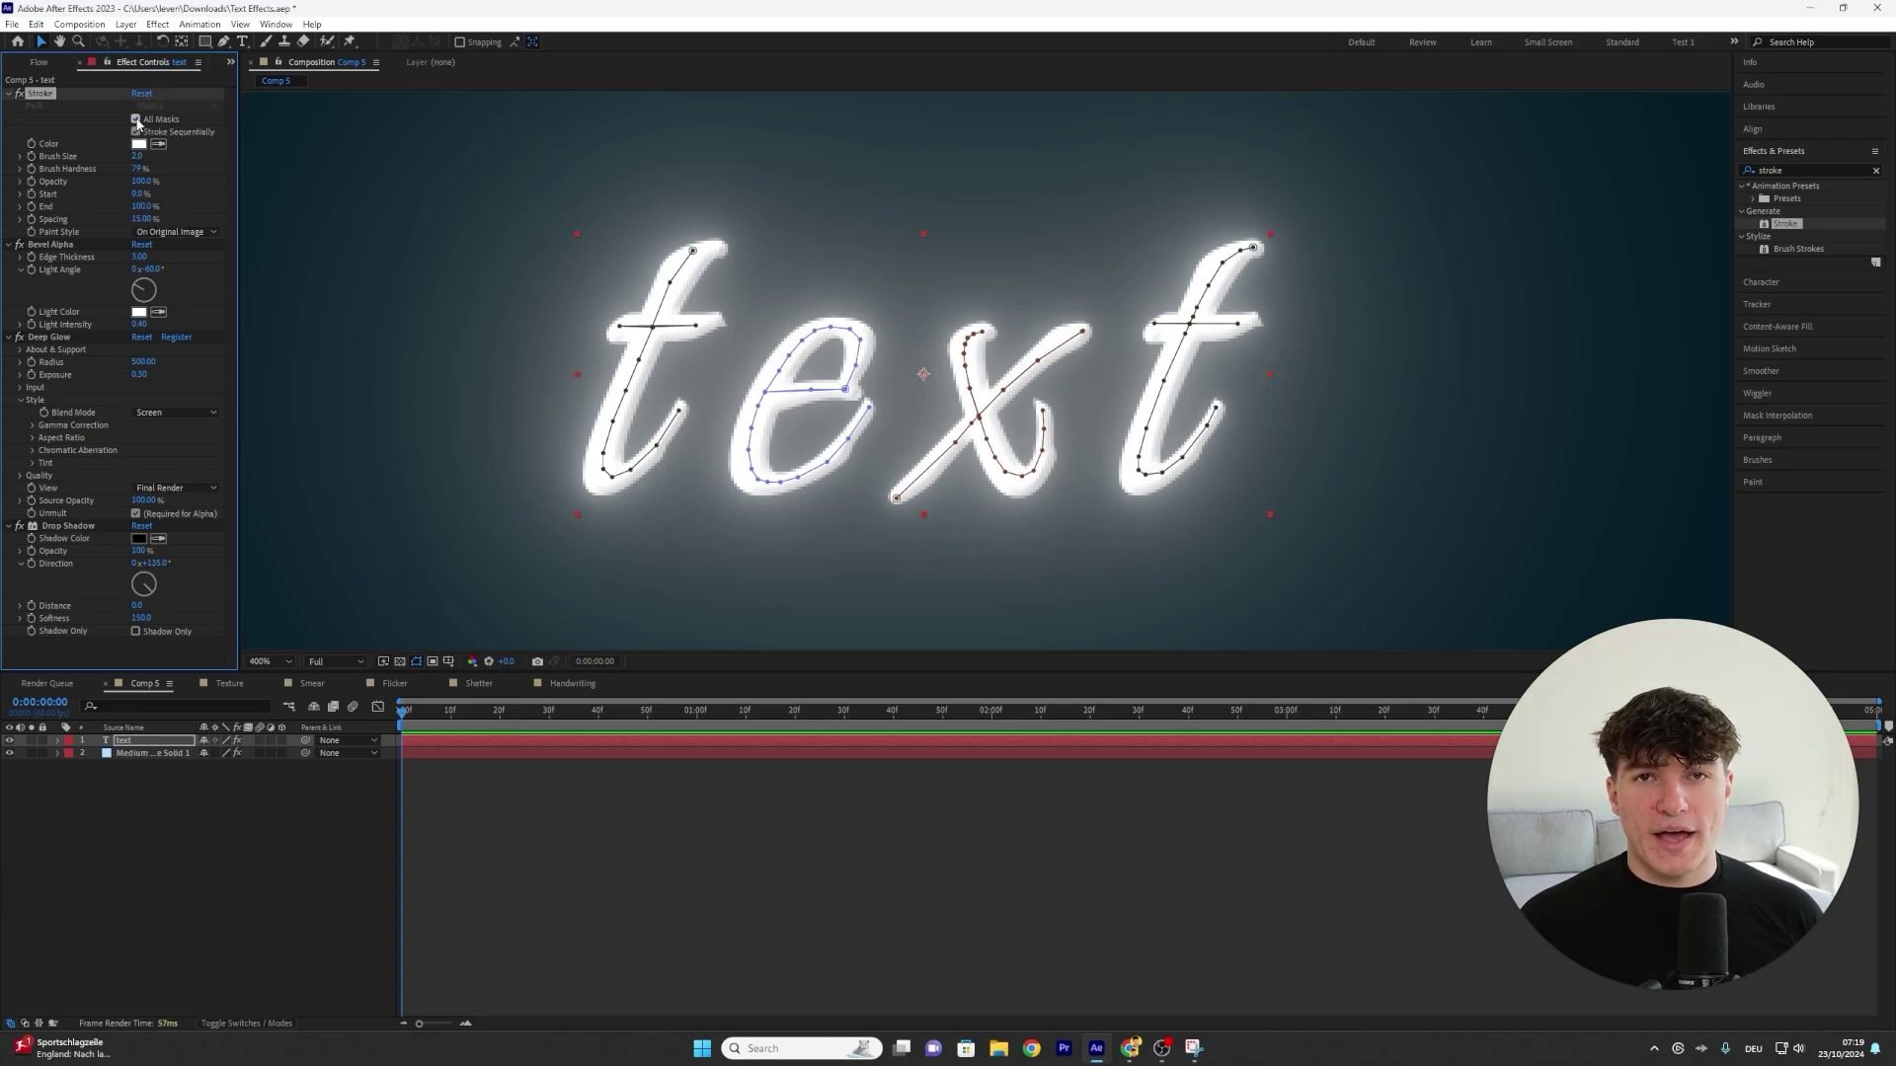
{"action": "left_click", "coordinate": [200, 280]}
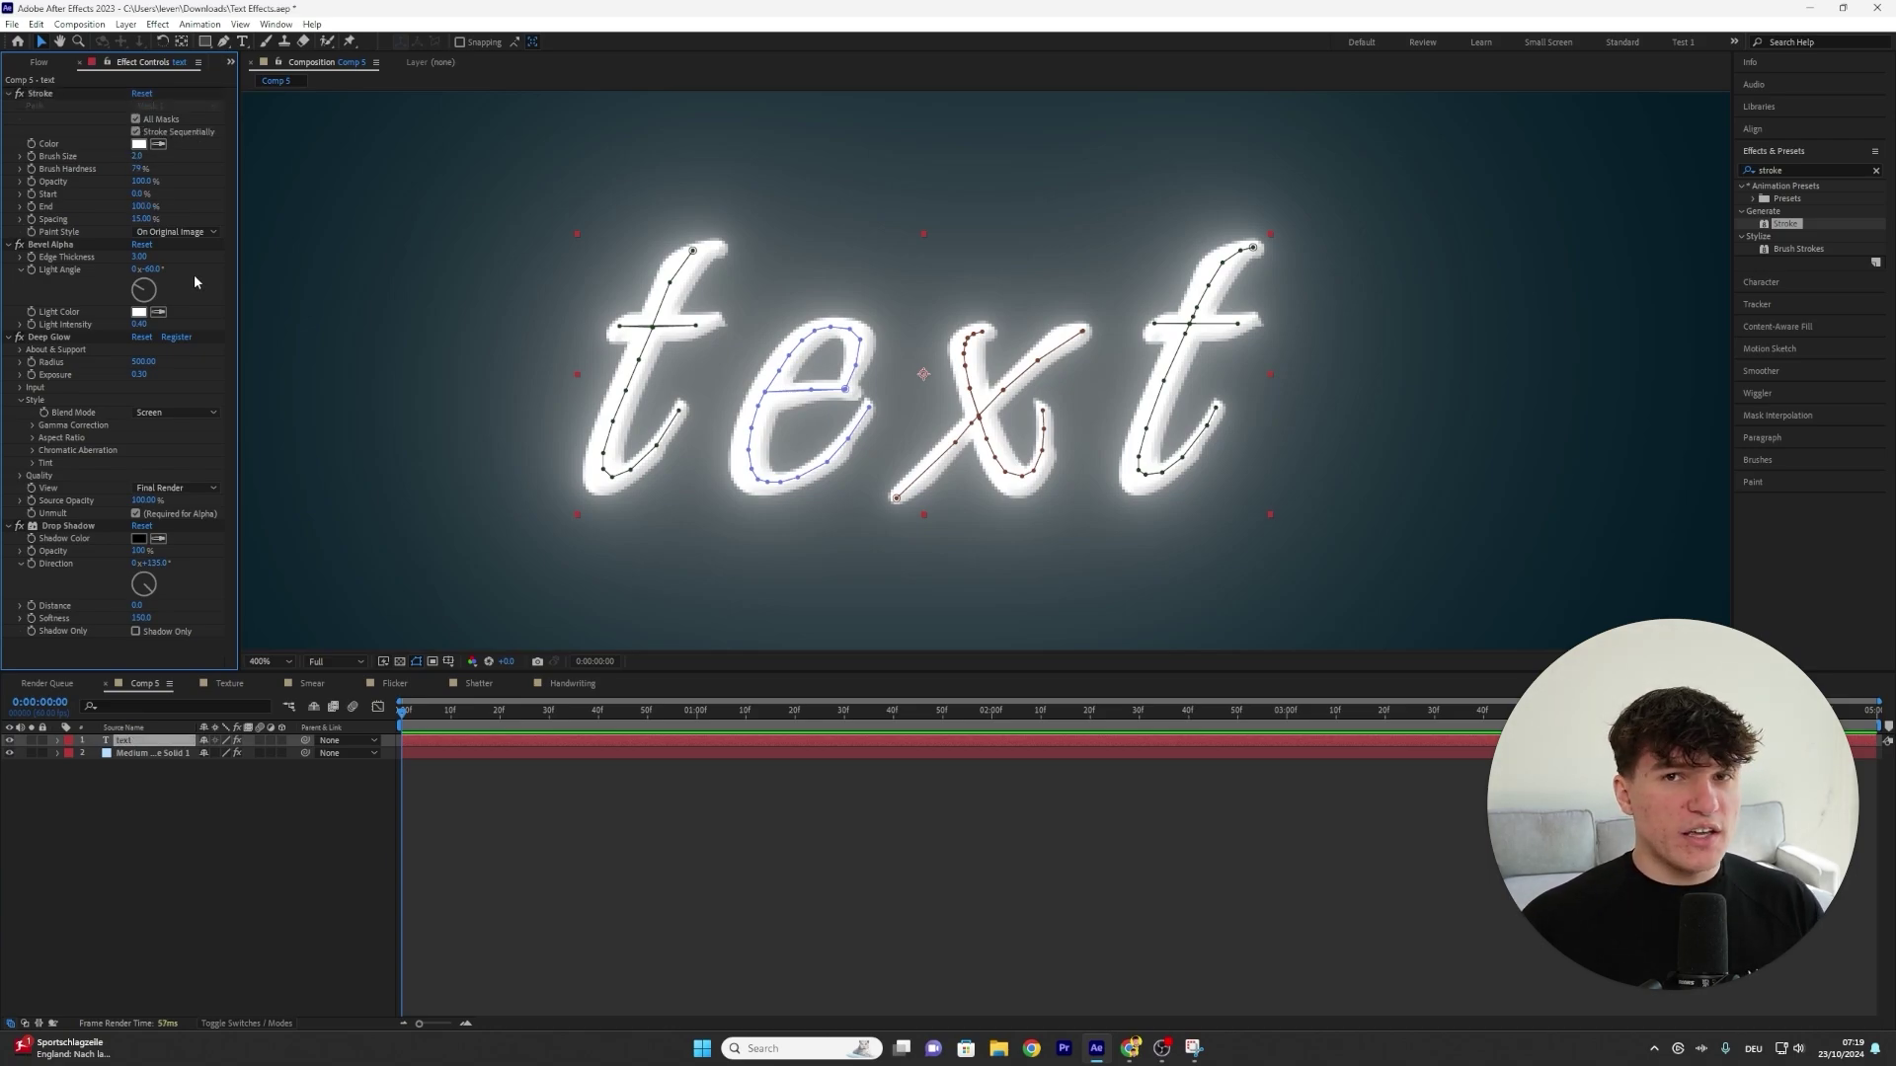
Set the Stroke brush size to 7, paint style to Reveal Original Image, and End to 0%
{"action": "left_click", "coordinate": [135, 158]}
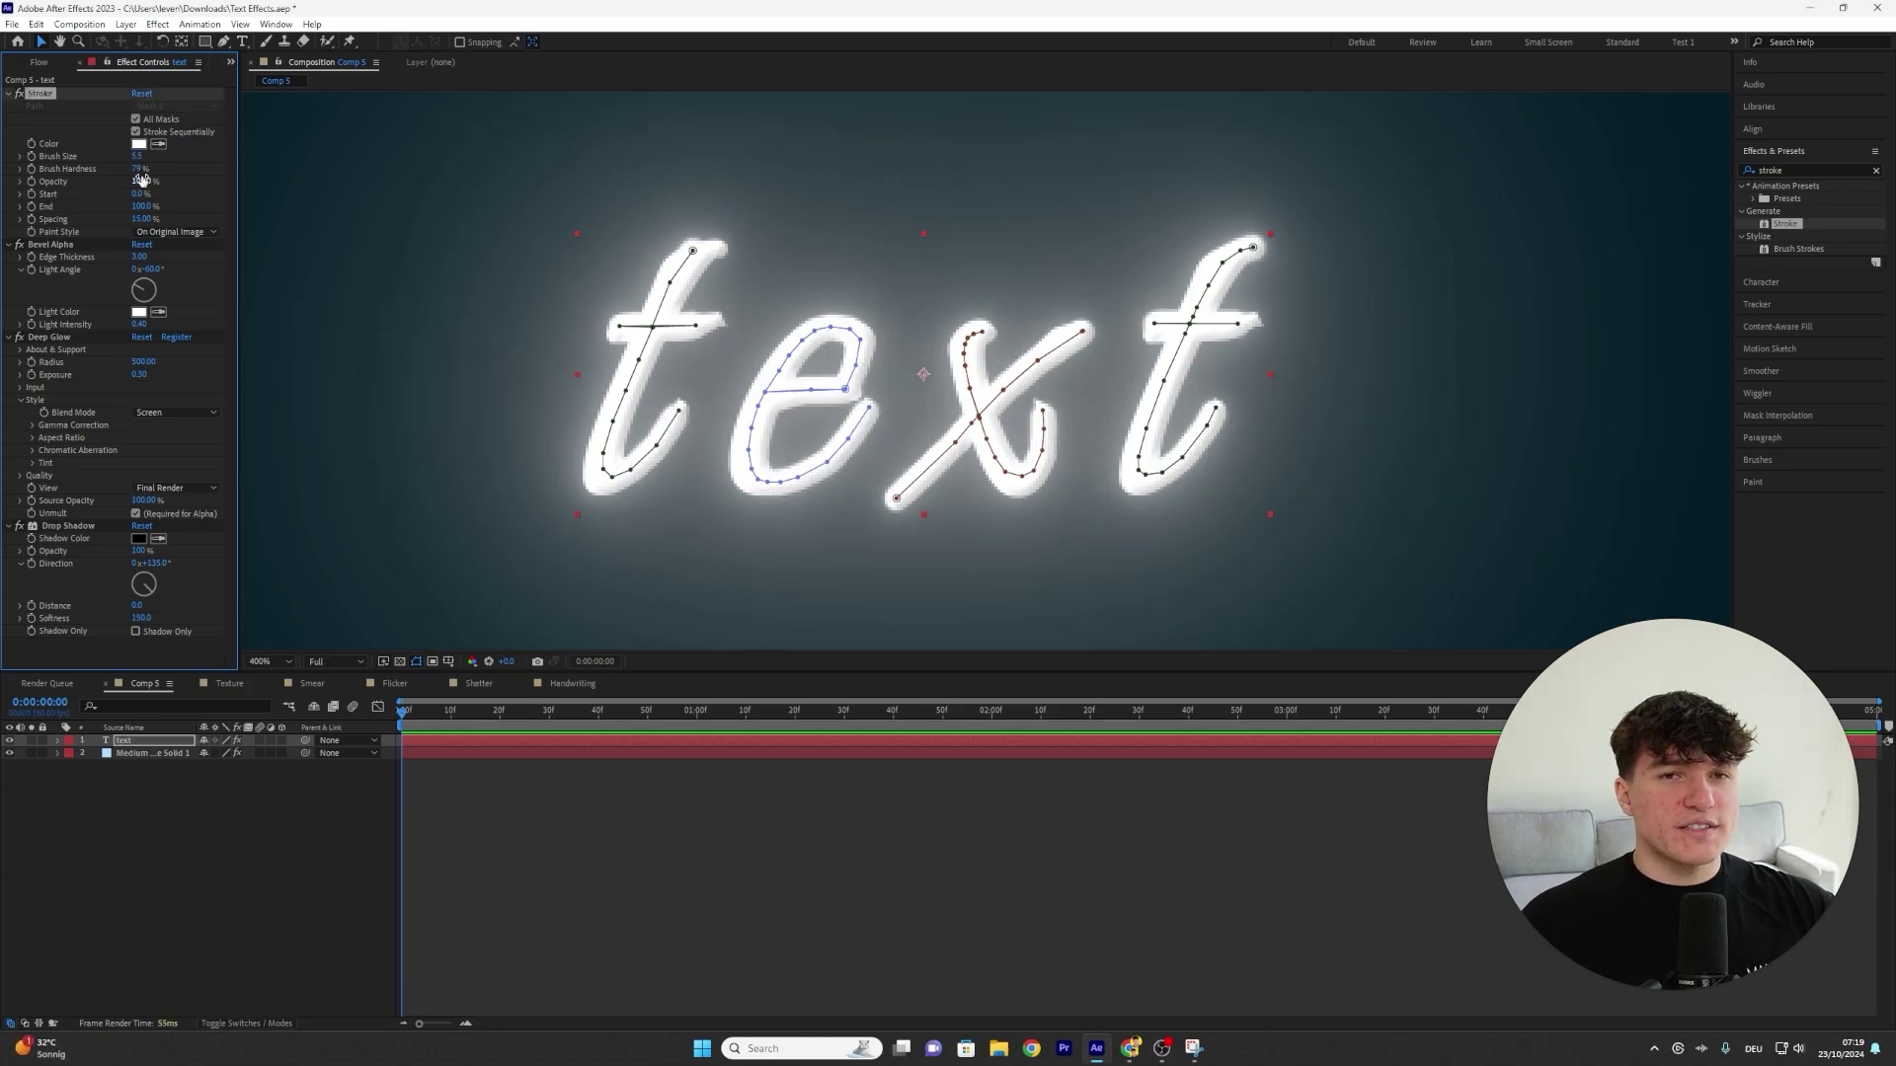
{"action": "type", "text": "5.5"}
{"action": "key", "text": "Return"}
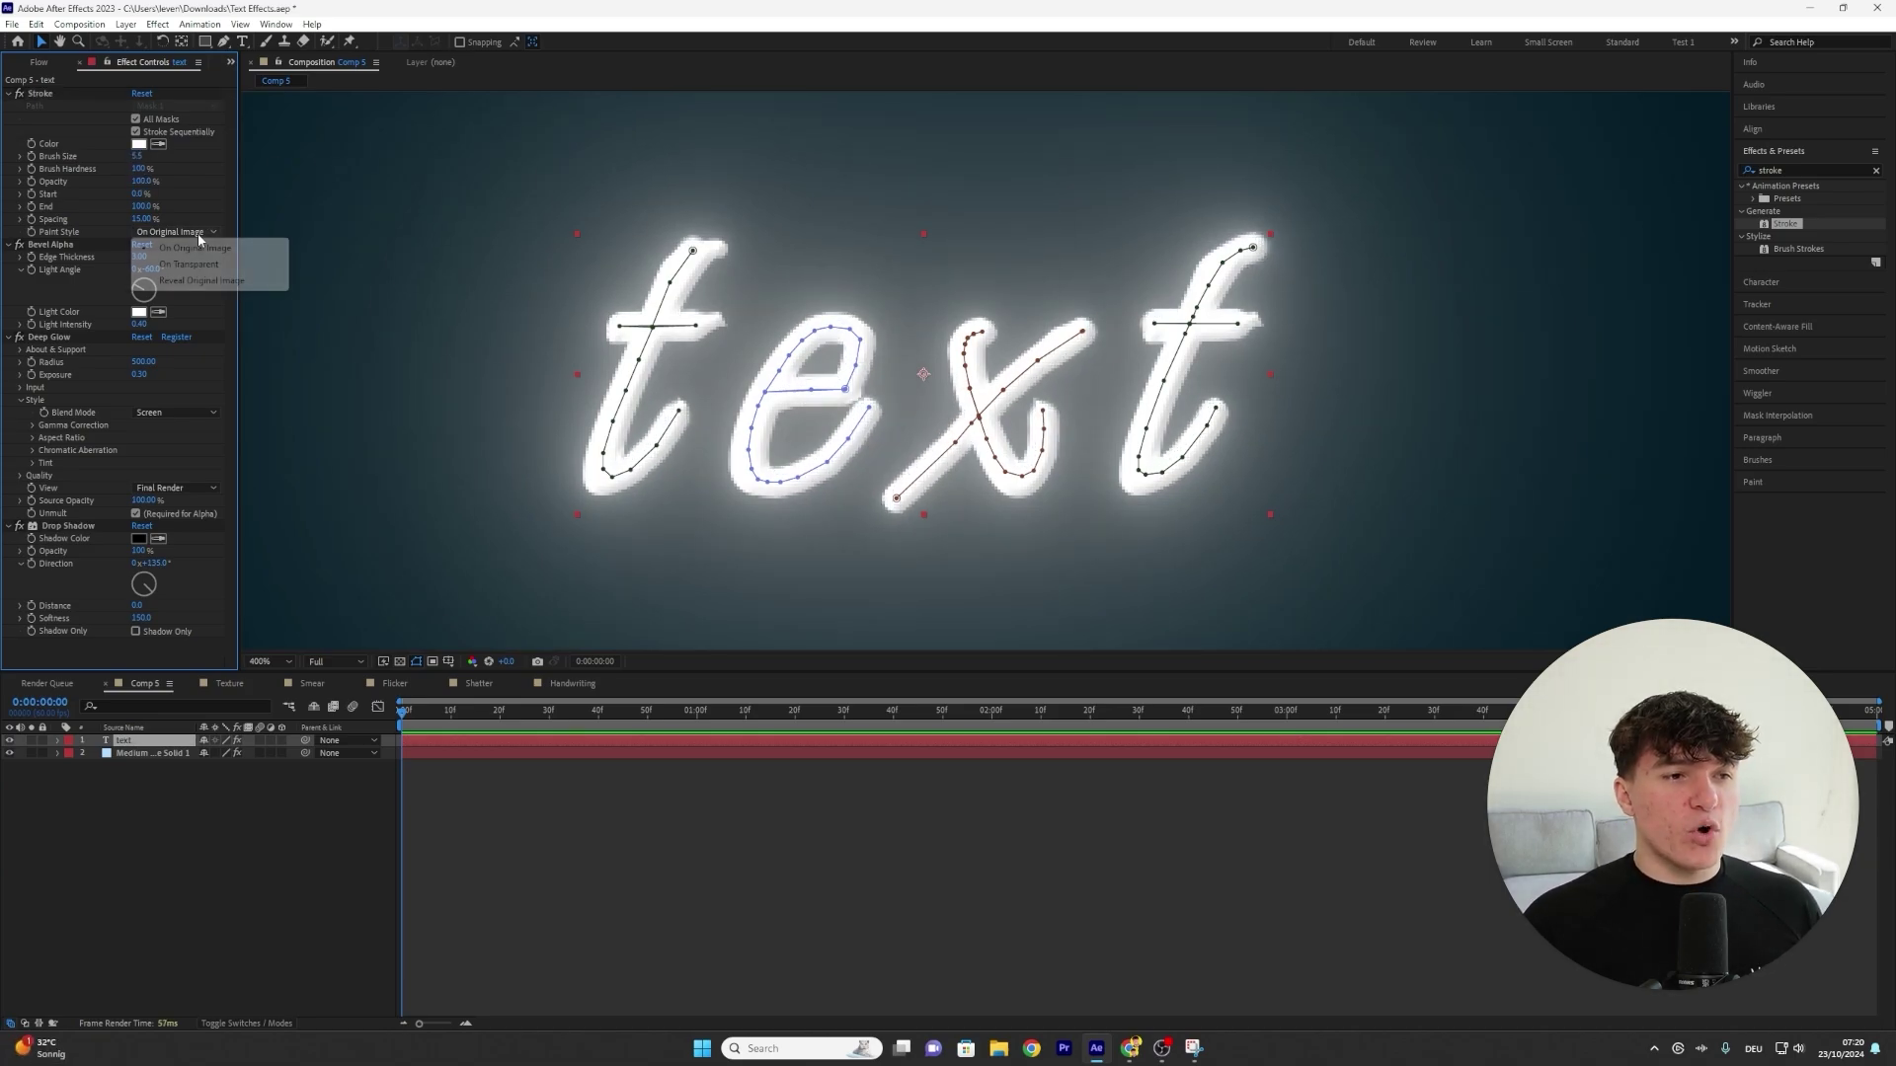
{"action": "left_click", "coordinate": [199, 281]}
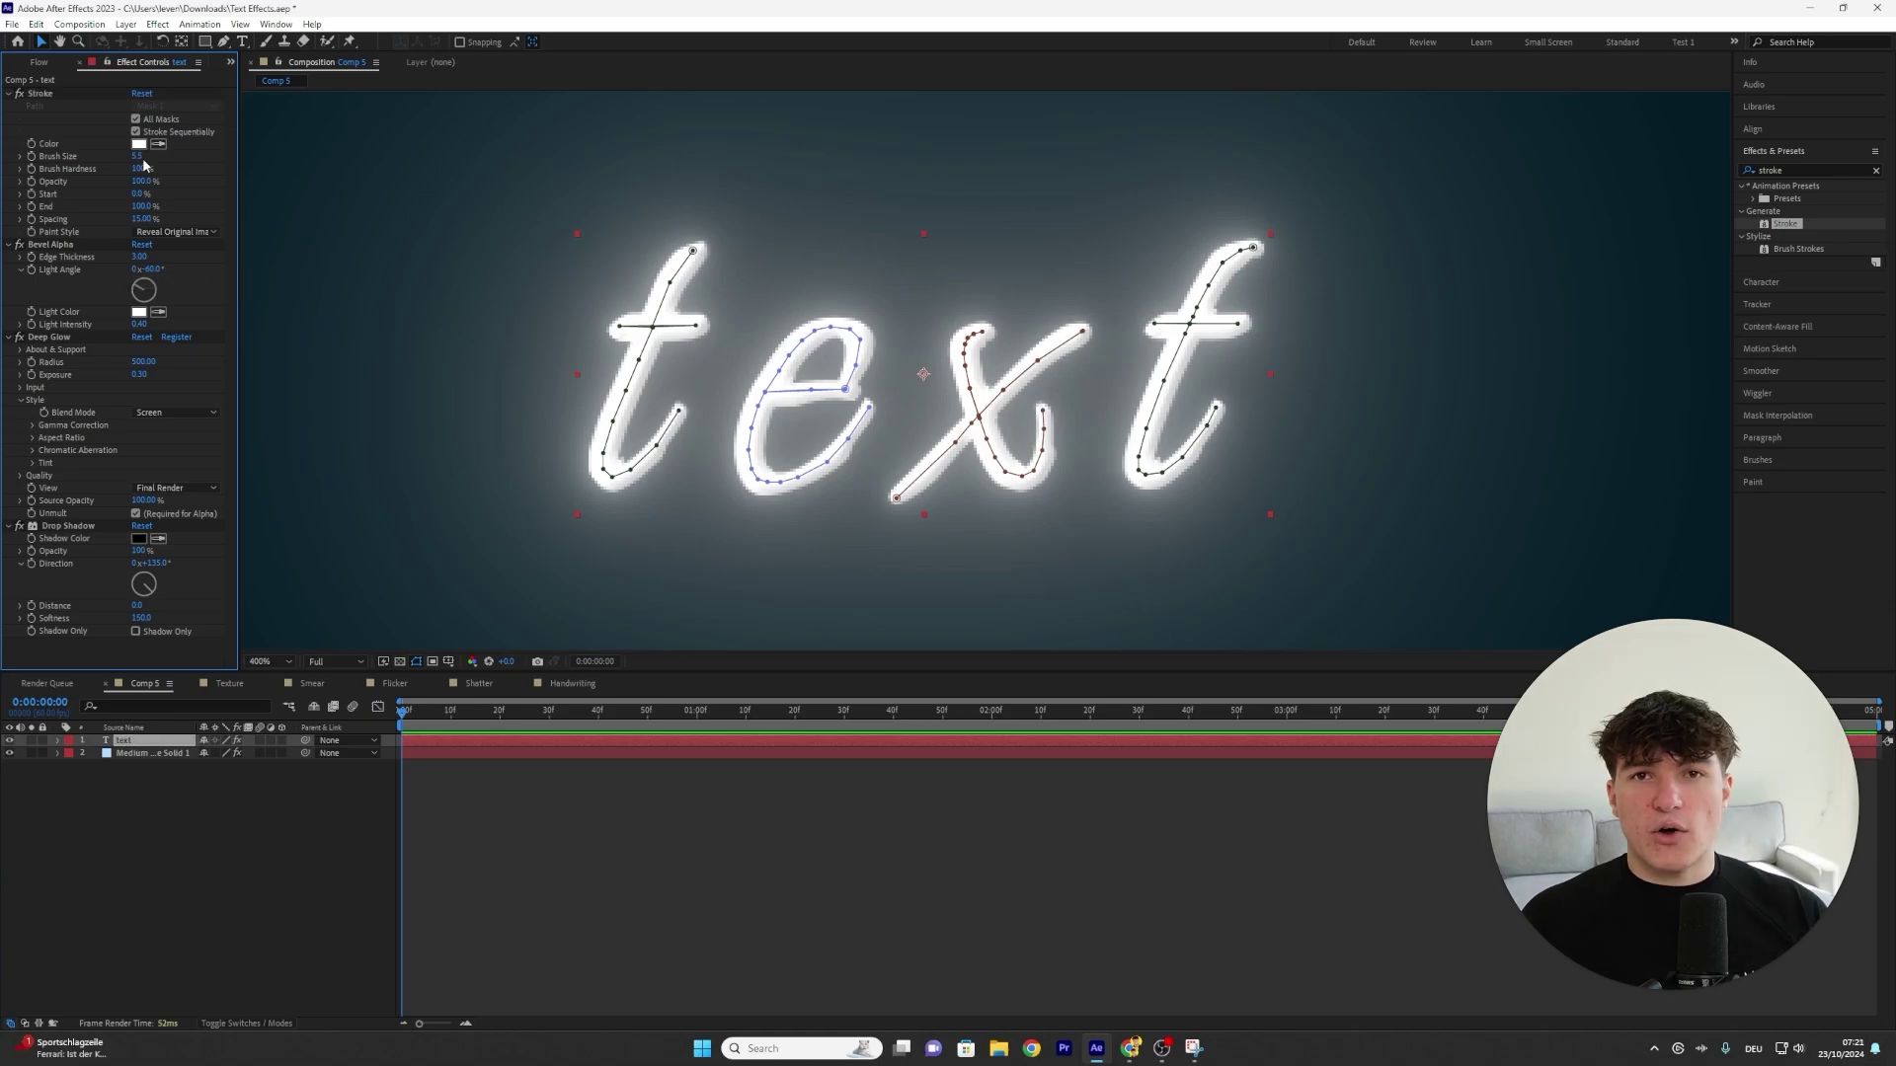
{"action": "left_click_drag", "start_coordinate": [141, 156], "coordinate": [189, 163]}
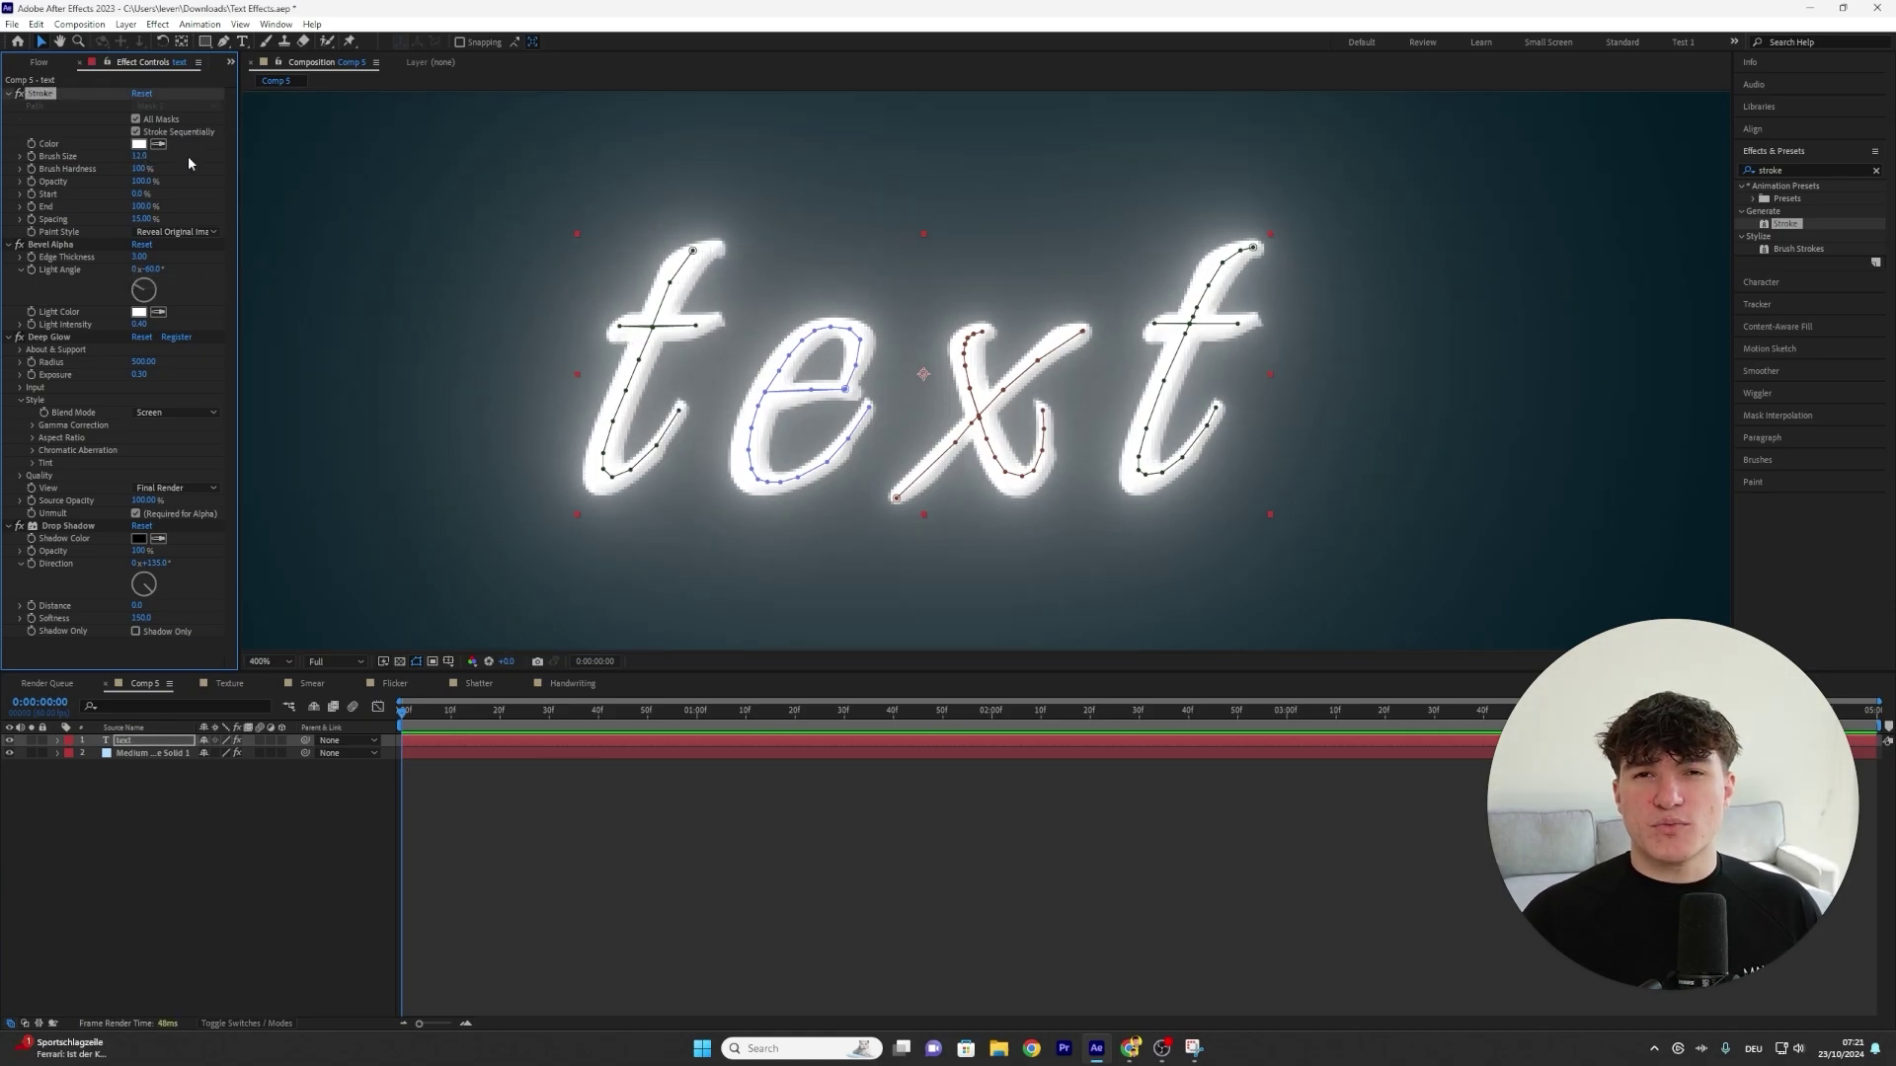
{"action": "key", "text": "ctrl+z"}
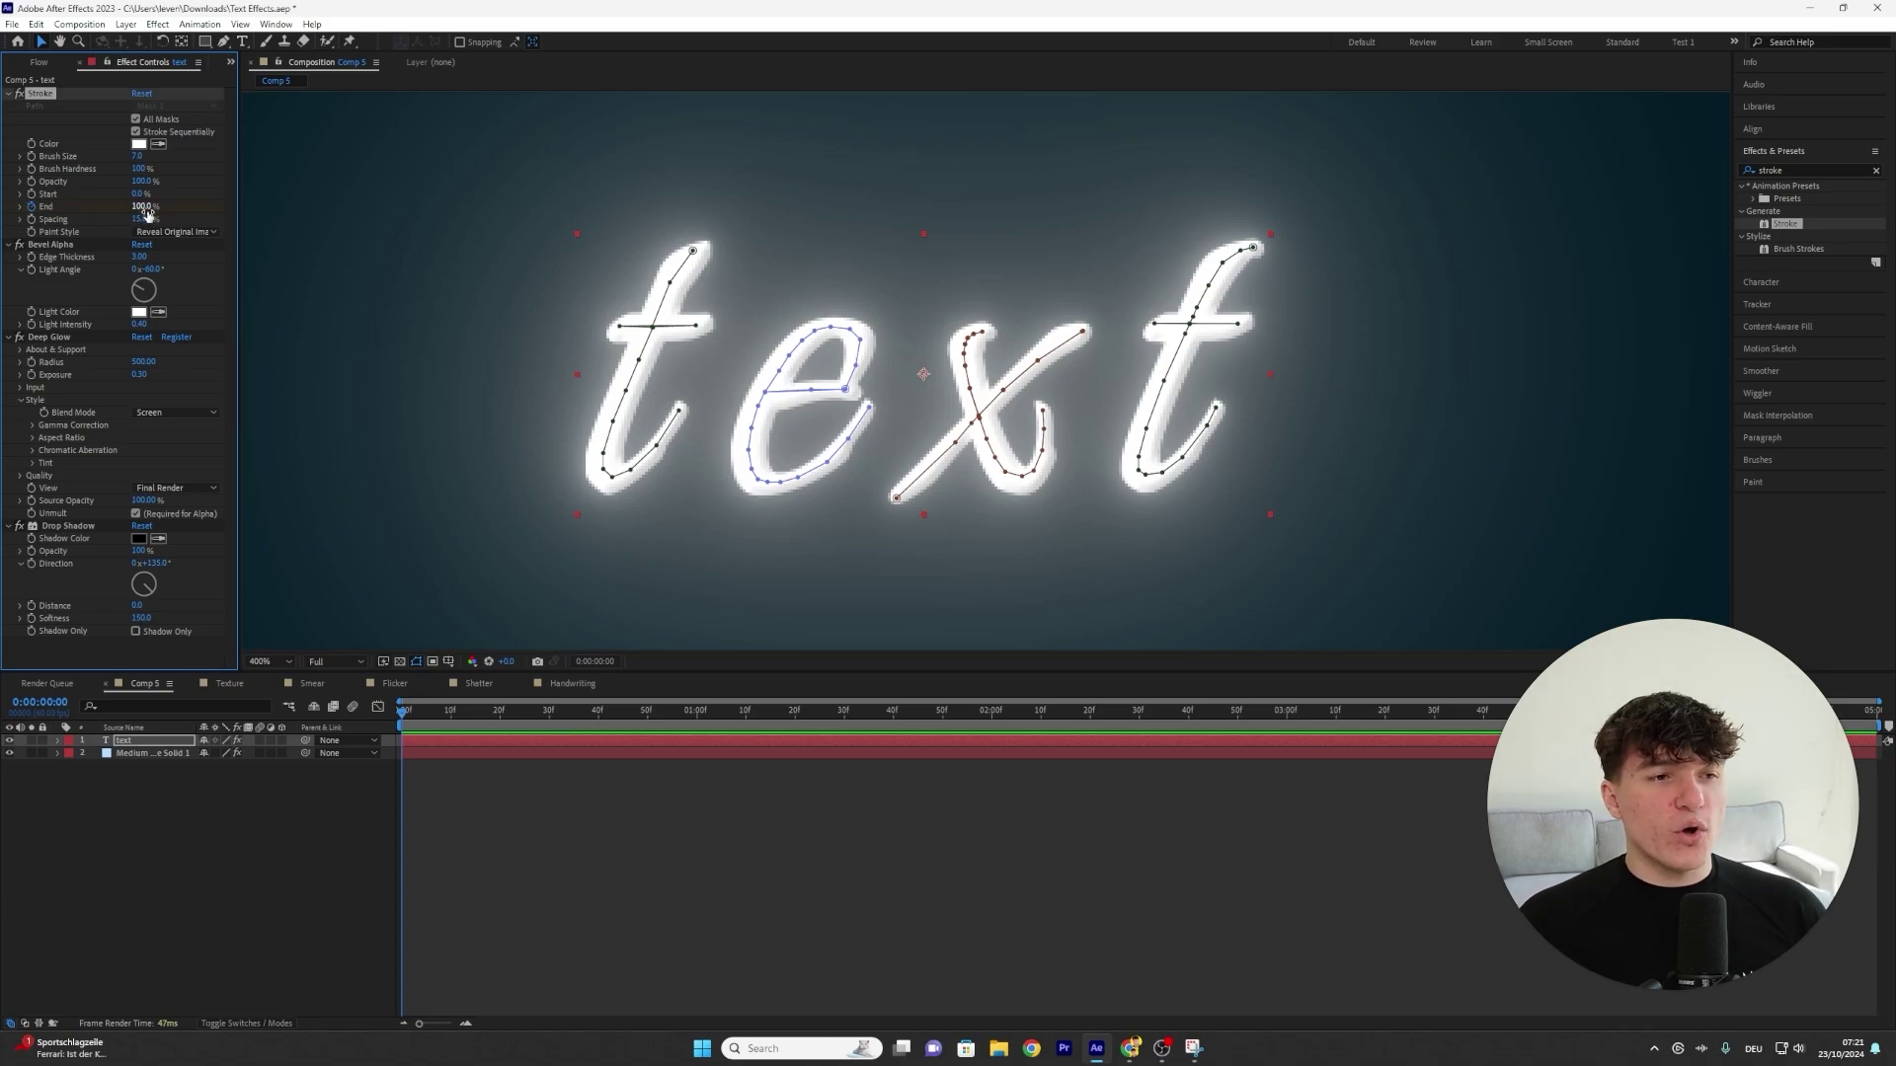
{"action": "key", "text": "Return"}
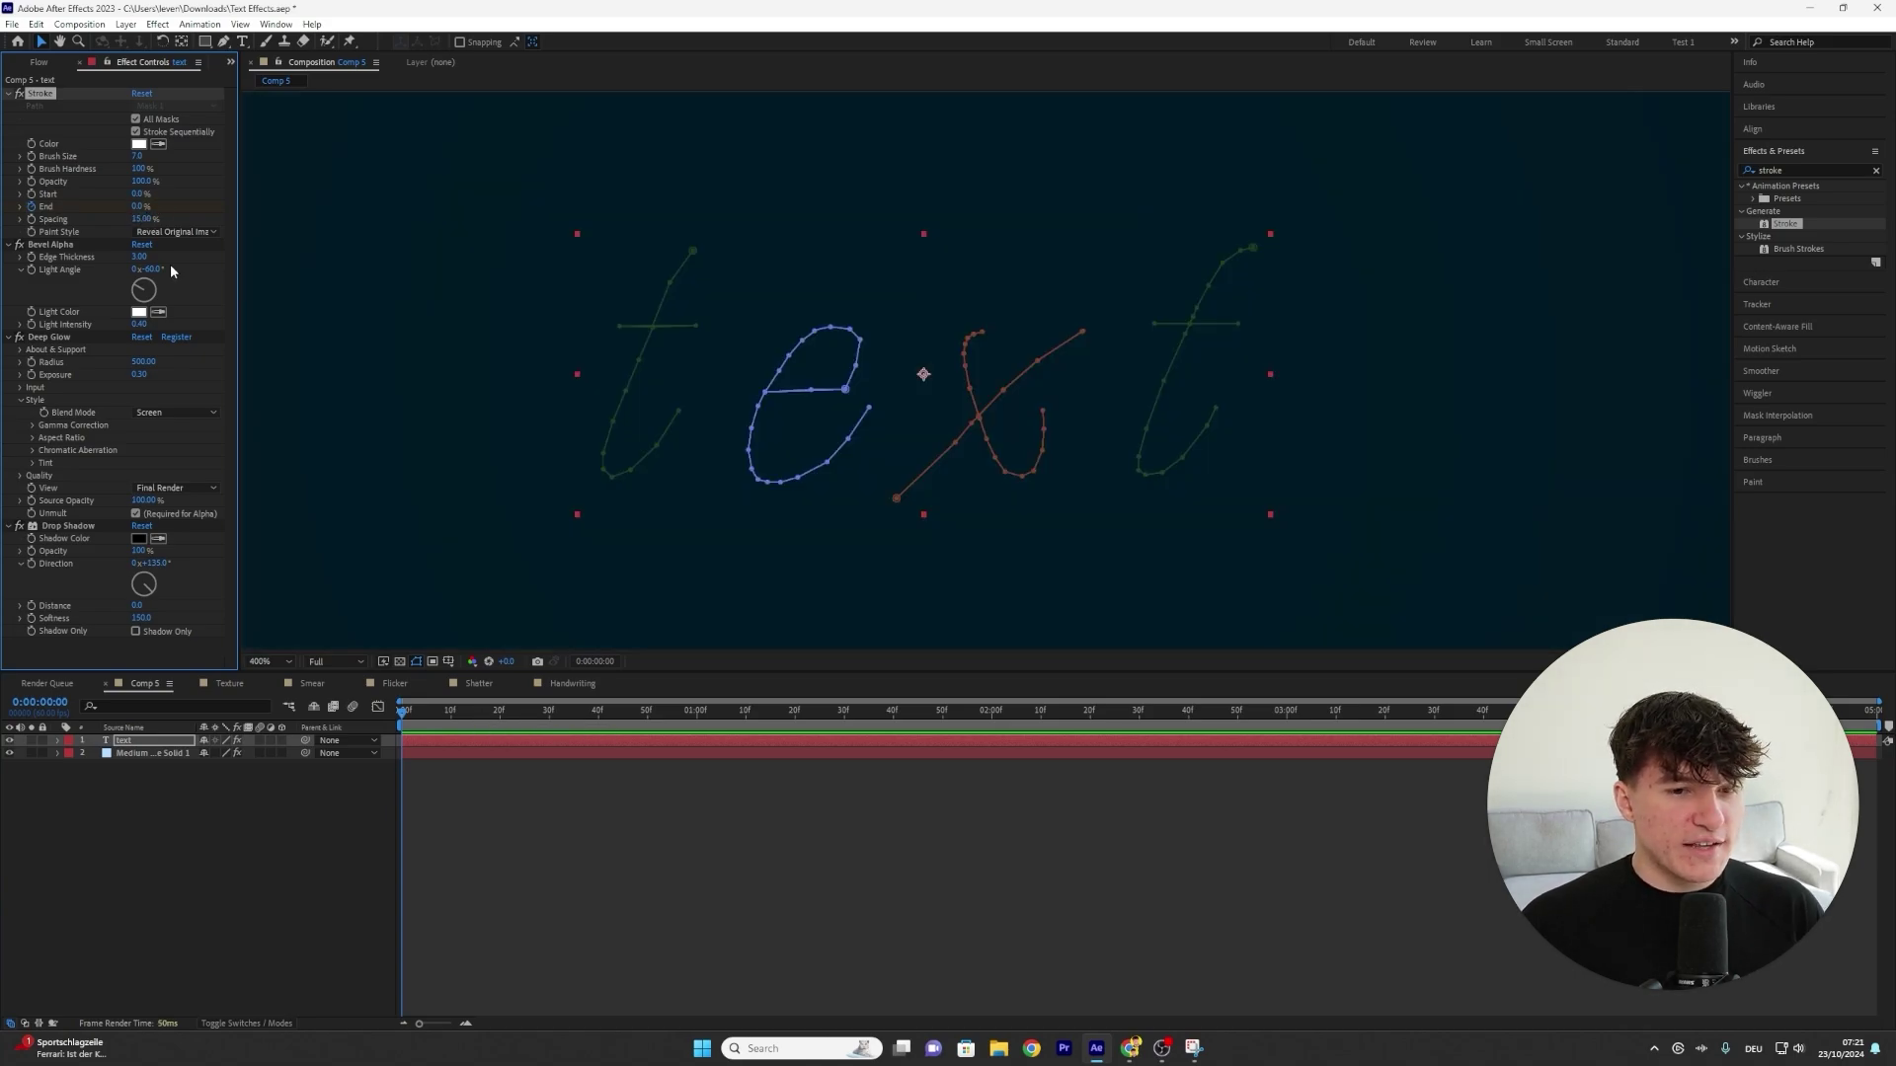
Keyframe the stroke's End at 100% at the one-second mark
{"action": "left_click", "coordinate": [698, 716]}
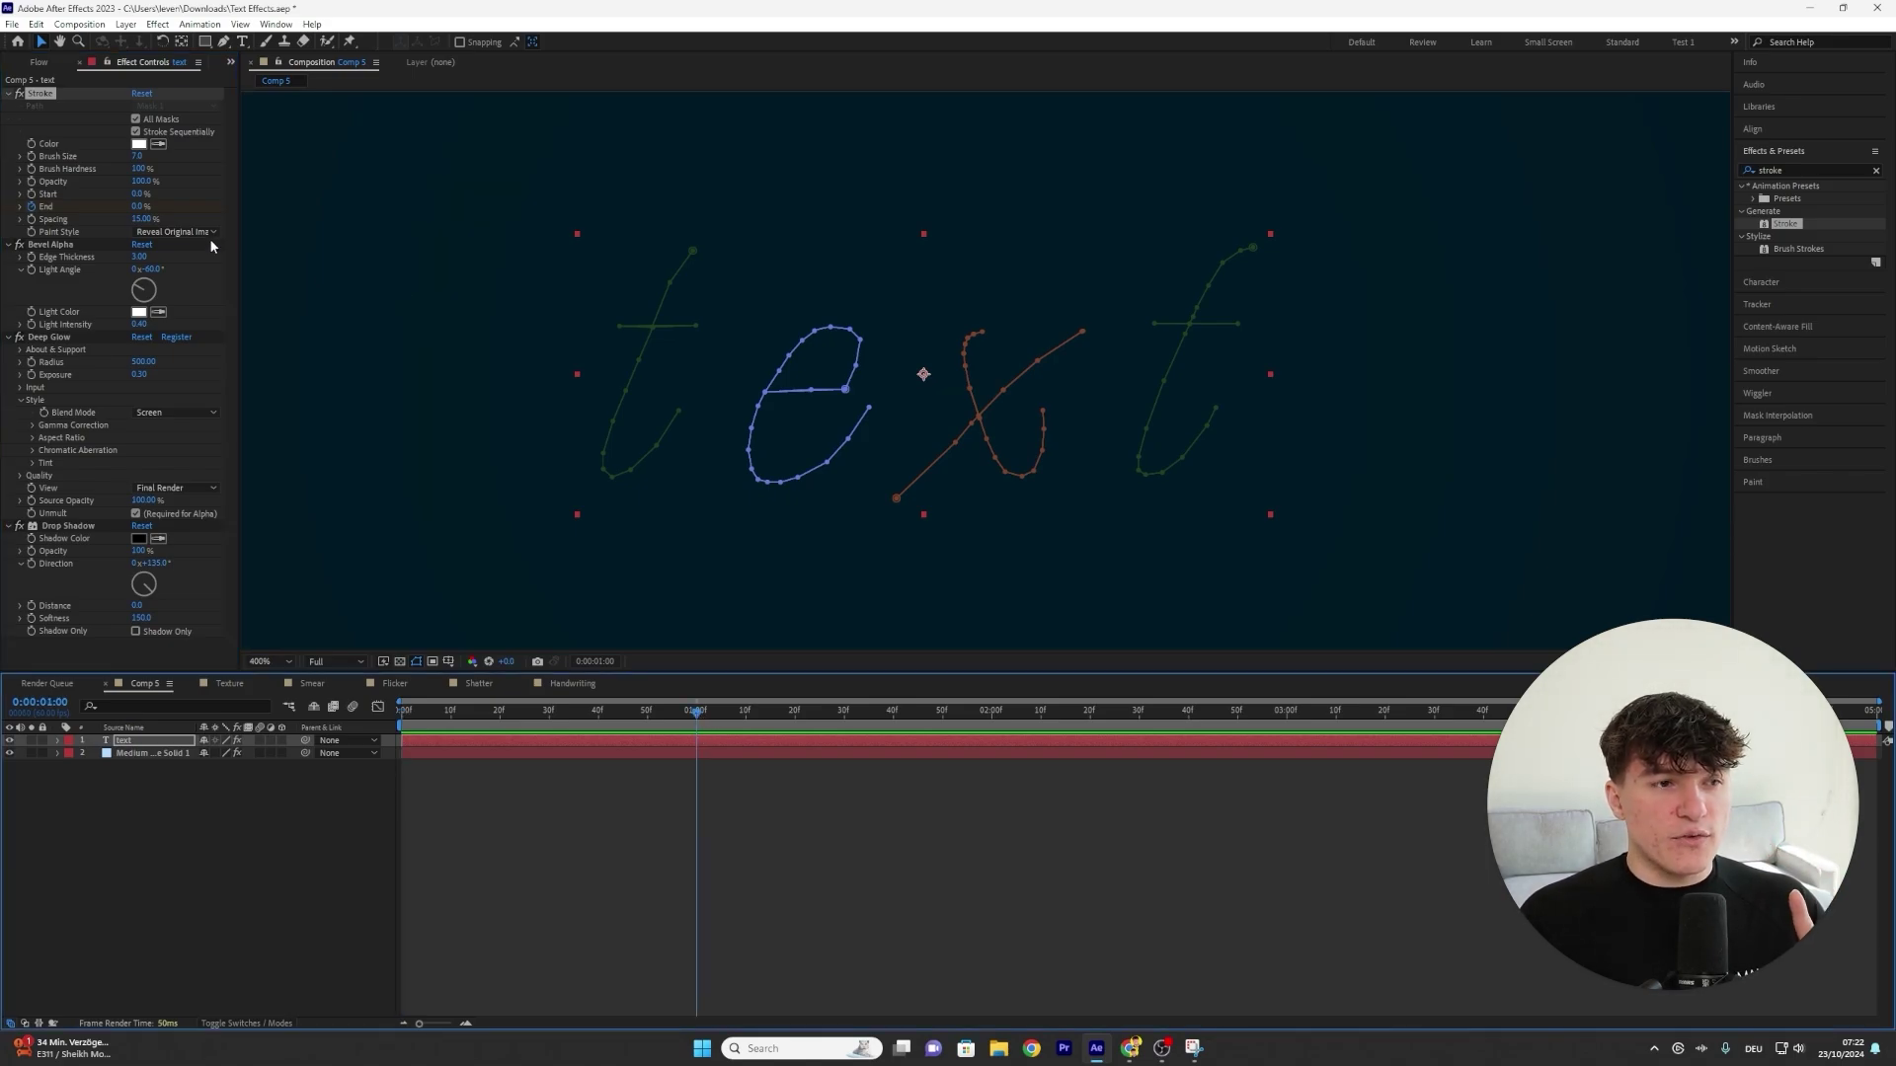
{"action": "left_click", "coordinate": [141, 208]}
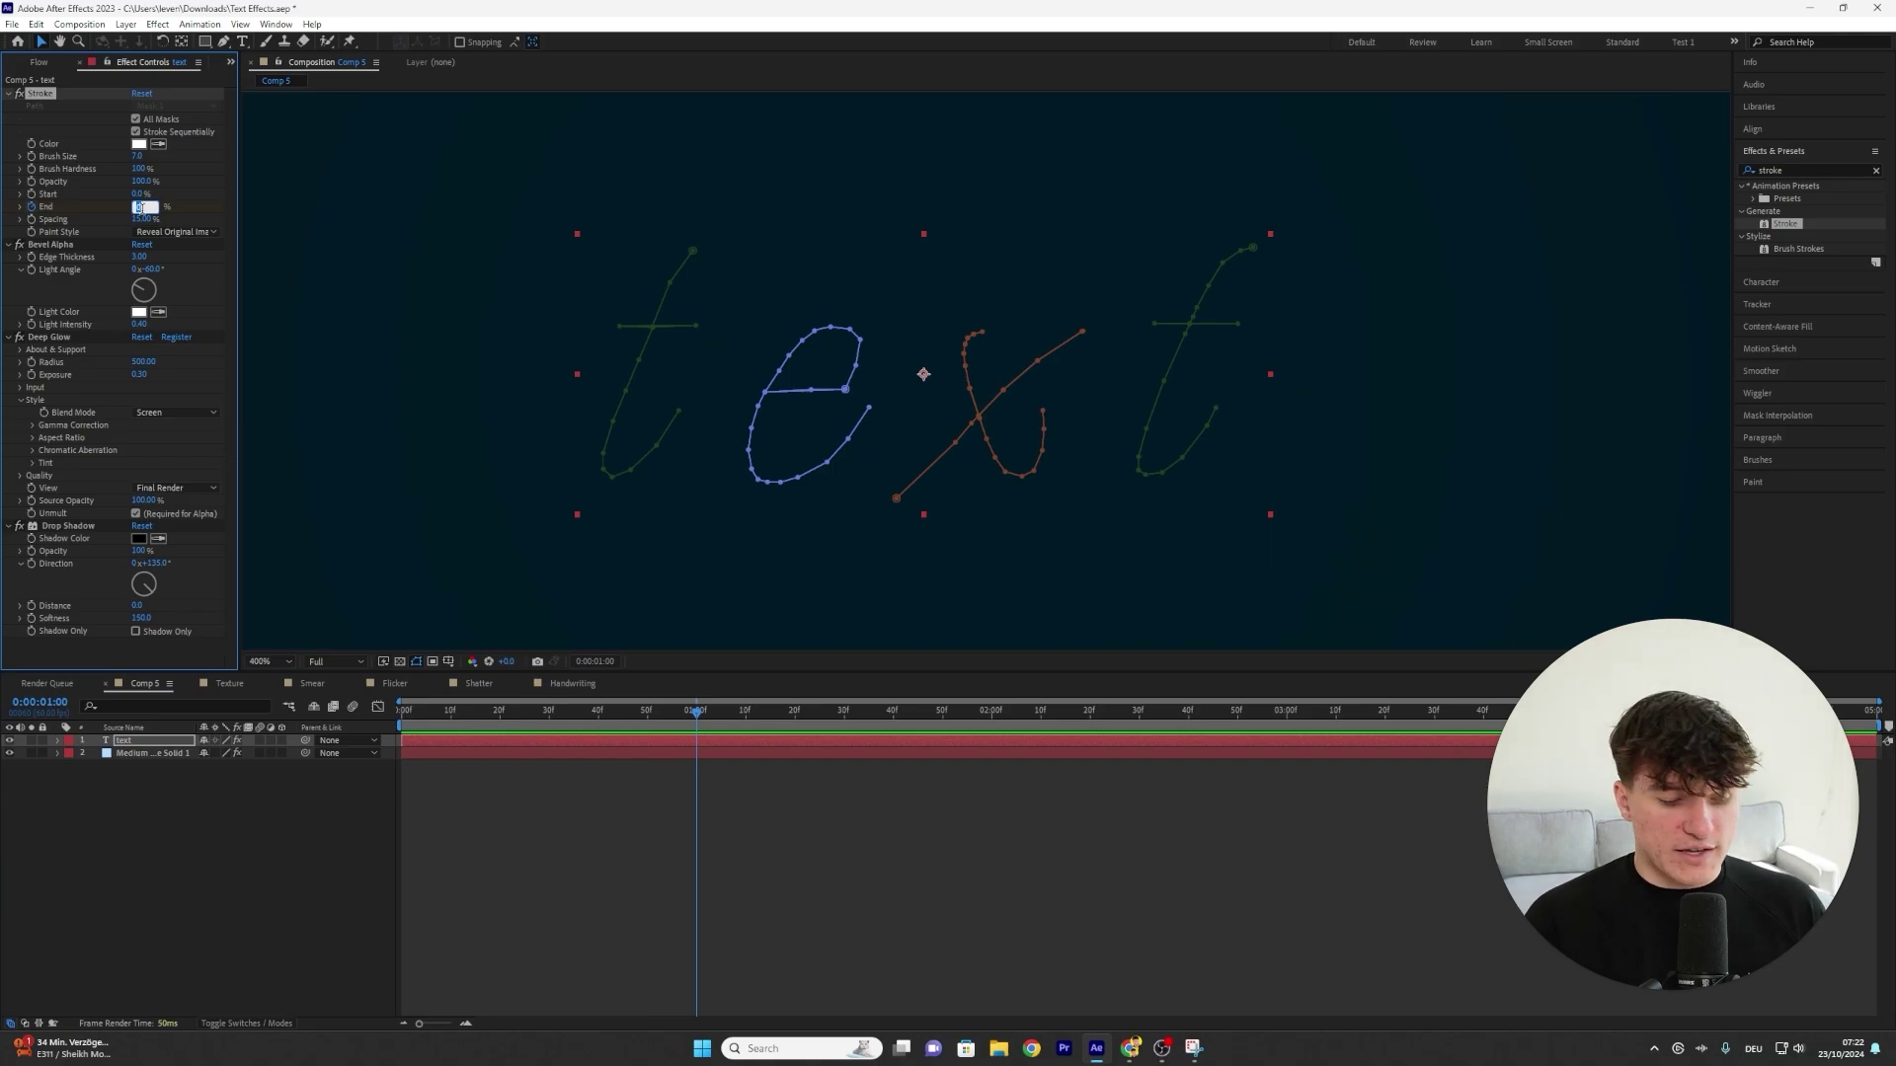
{"action": "type", "text": "100"}
{"action": "key", "text": "Return"}
Select both End keyframes and apply Easy Ease from Keyframe Assistant
{"action": "scroll", "coordinate": [875, 547], "scroll_direction": "down", "scroll_amount": 6}
{"action": "key", "text": "u"}
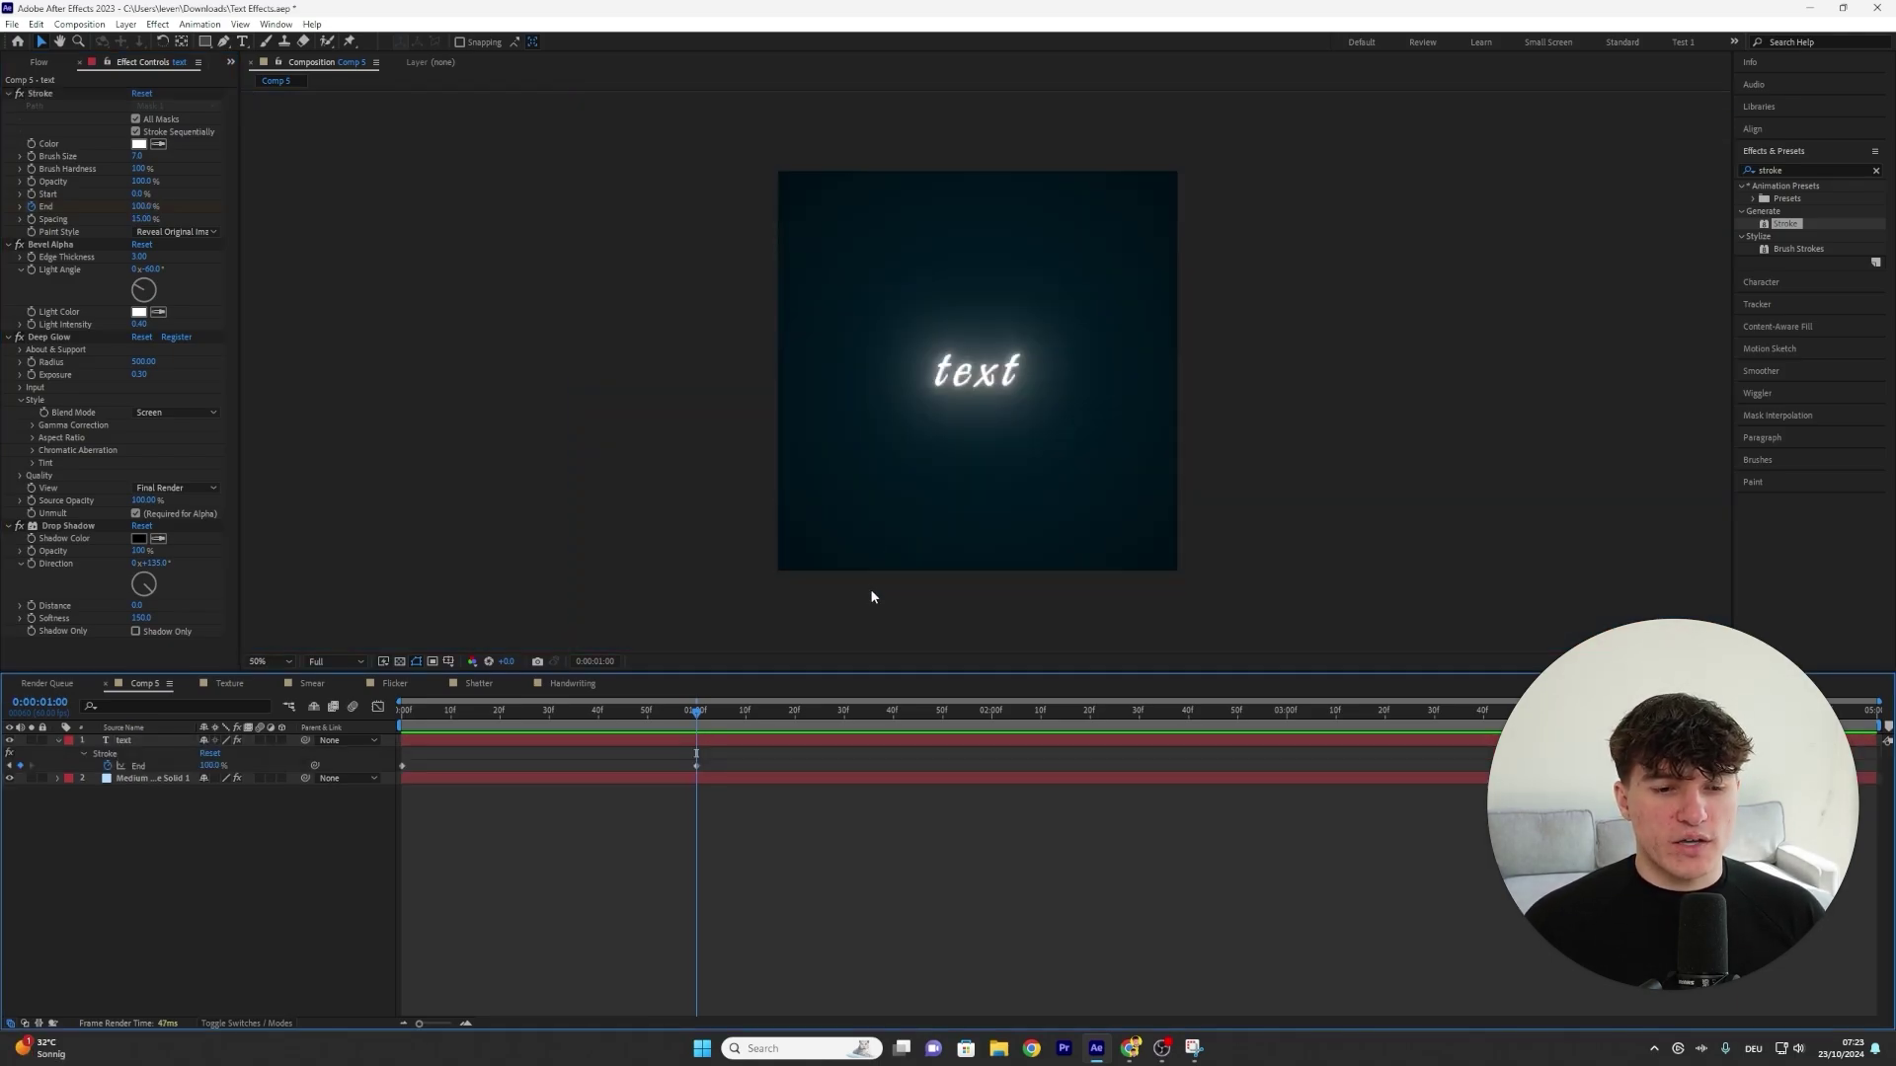
{"action": "left_click_drag", "start_coordinate": [732, 755], "coordinate": [397, 805]}
{"action": "right_click", "coordinate": [402, 767]}
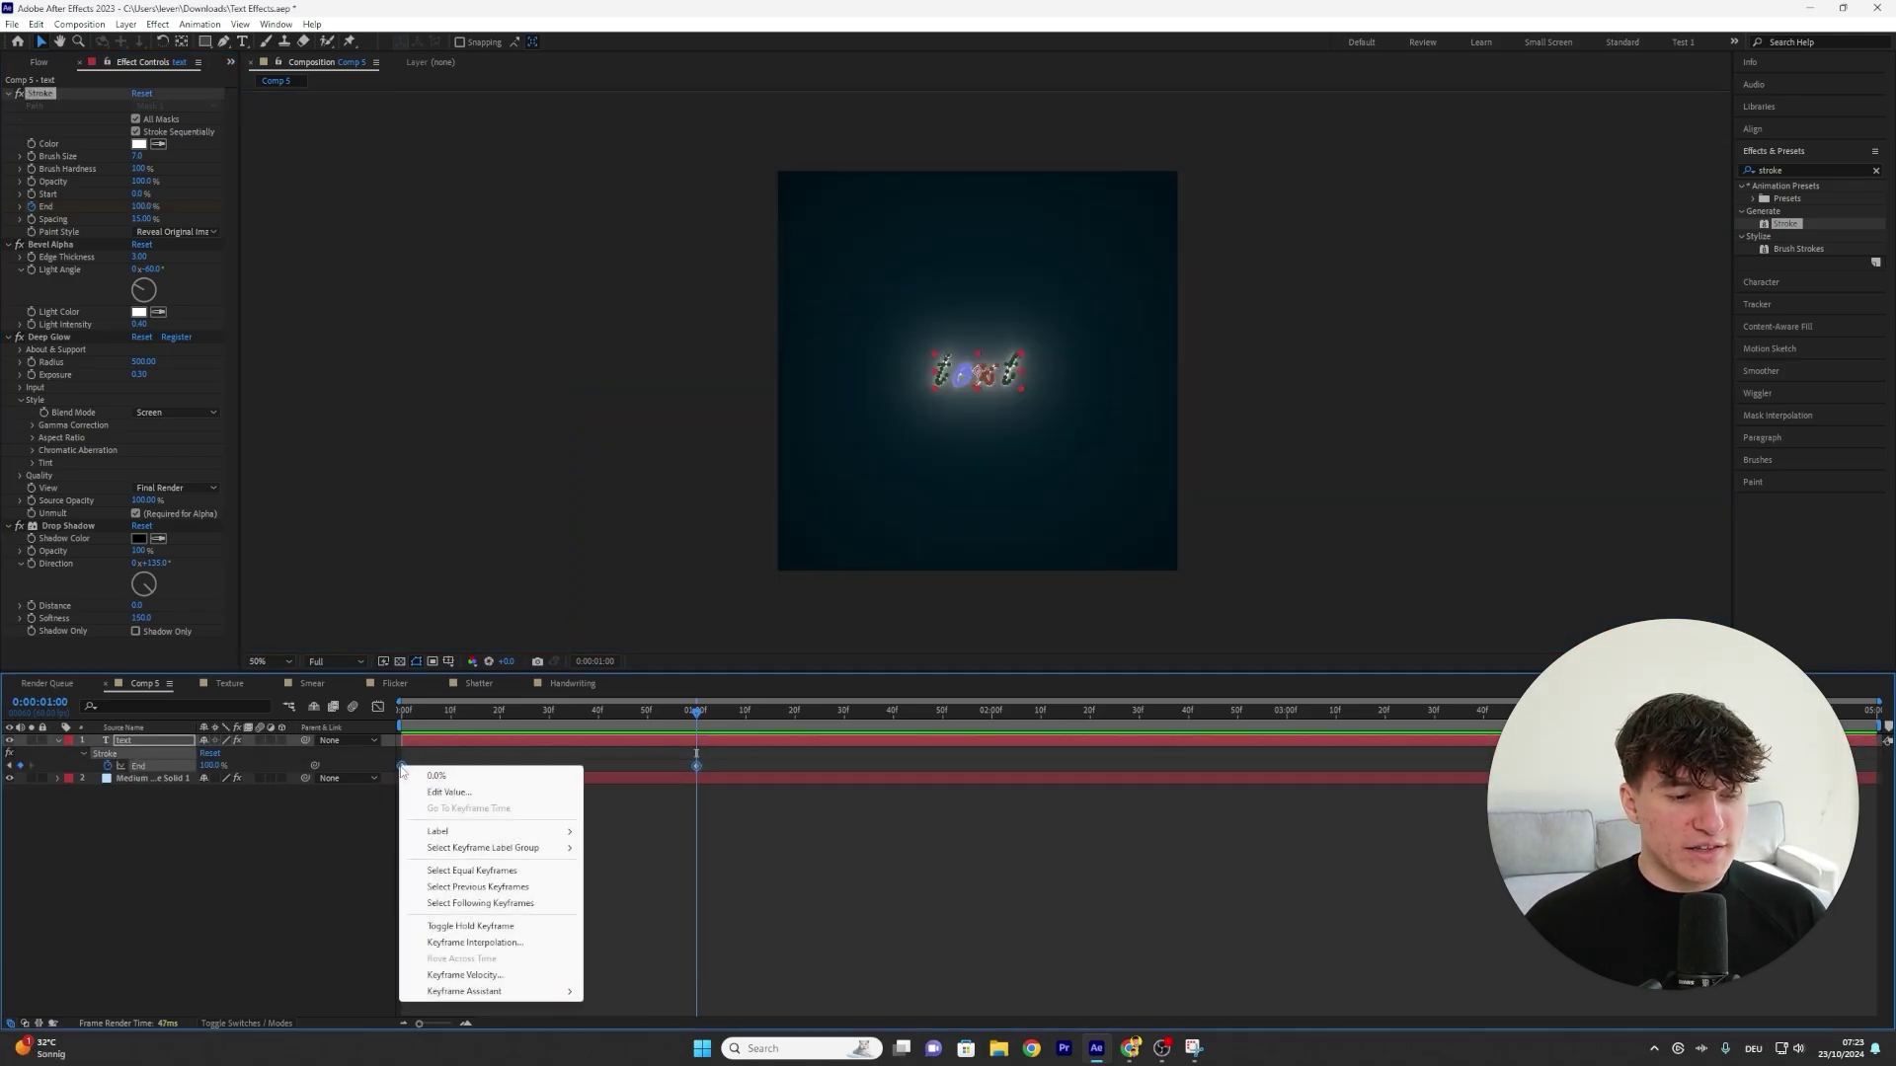
{"action": "mouse_move", "coordinate": [476, 993]}
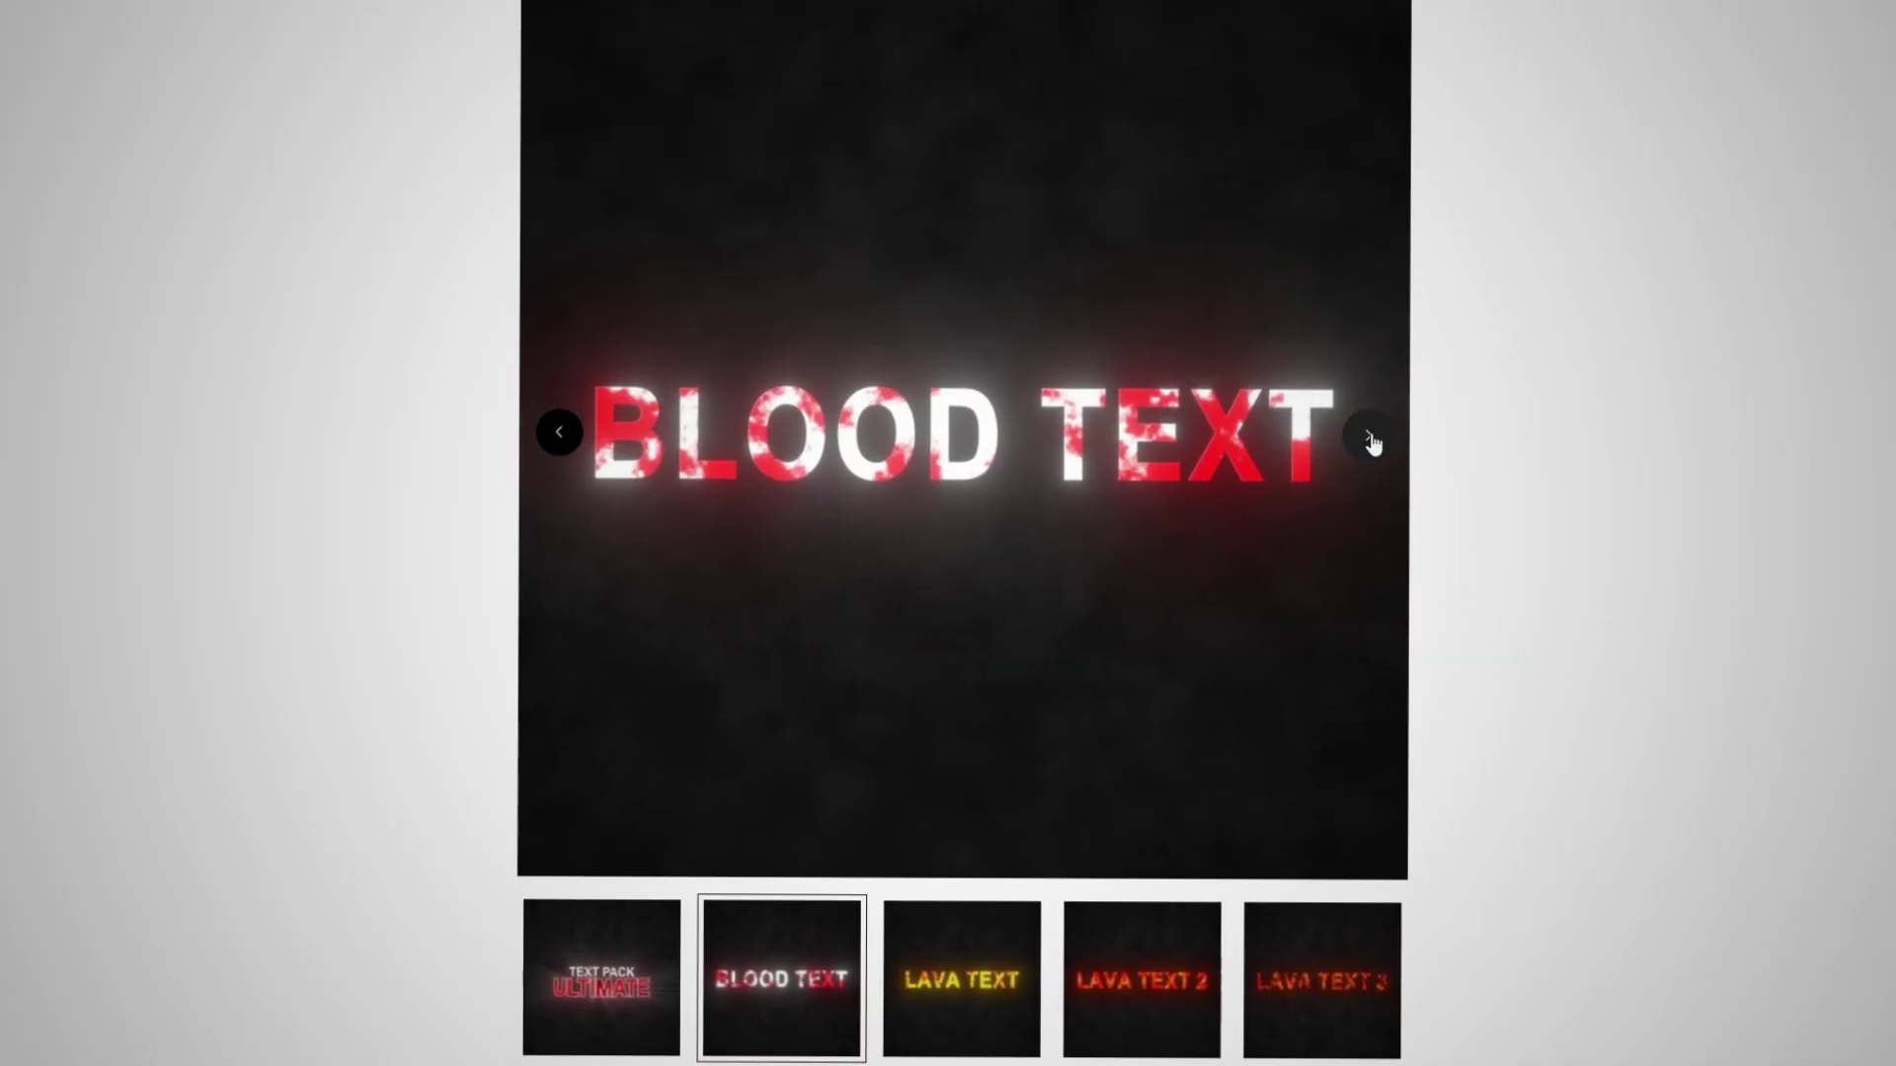
Advance the text-pack gallery two styles, from BLOOD TEXT to LAVA TEXT 2
{"action": "left_click", "coordinate": [1368, 437]}
{"action": "left_click", "coordinate": [1368, 438]}
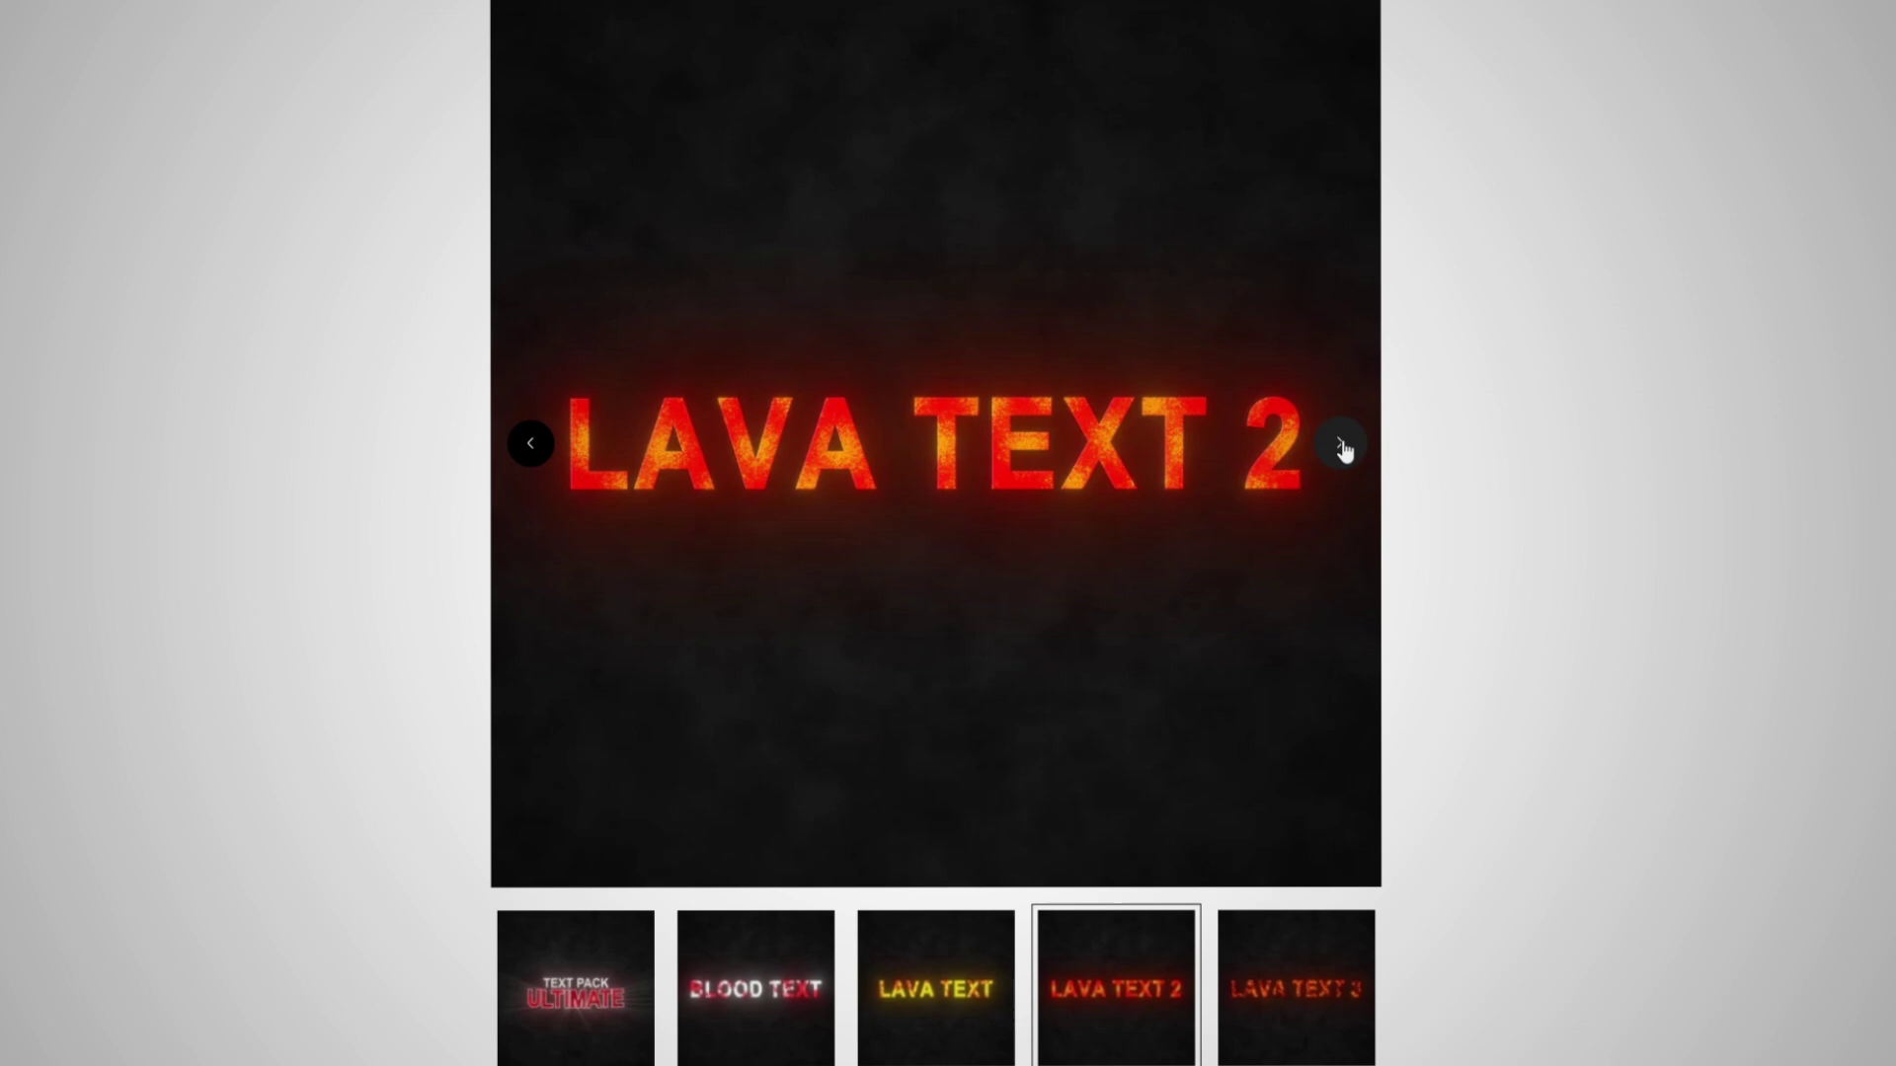